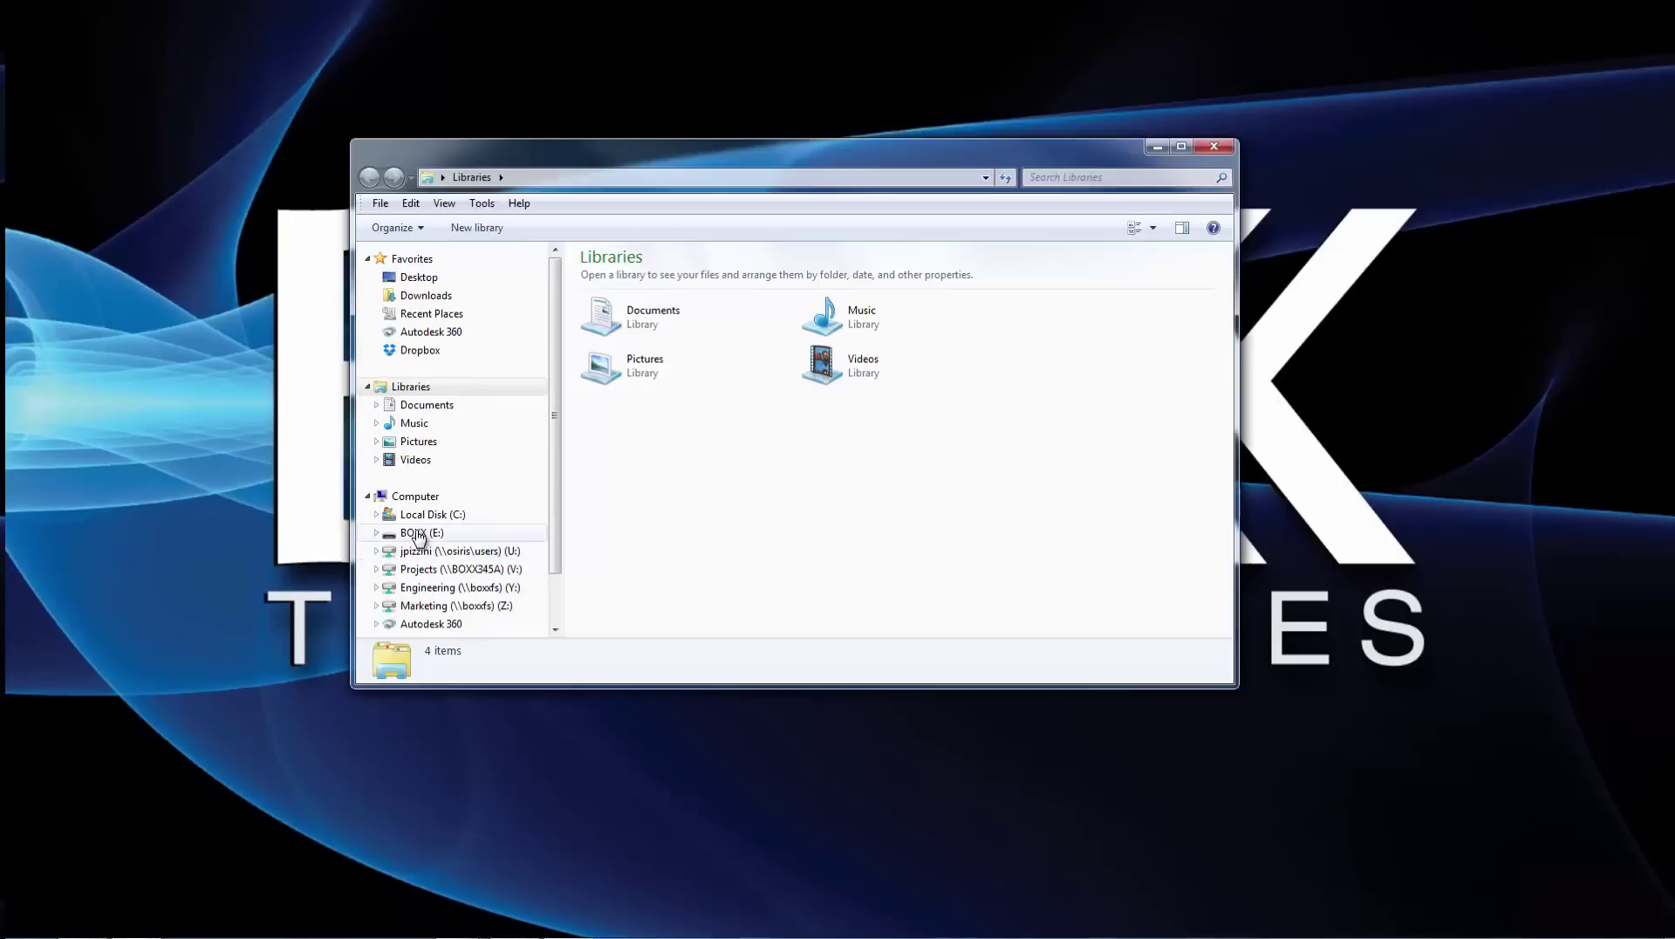
- Launch the BOXXView Windows installer from E:\BOXXView\BOXXView and continue through its setup
click(419, 534)
double_click(620, 293)
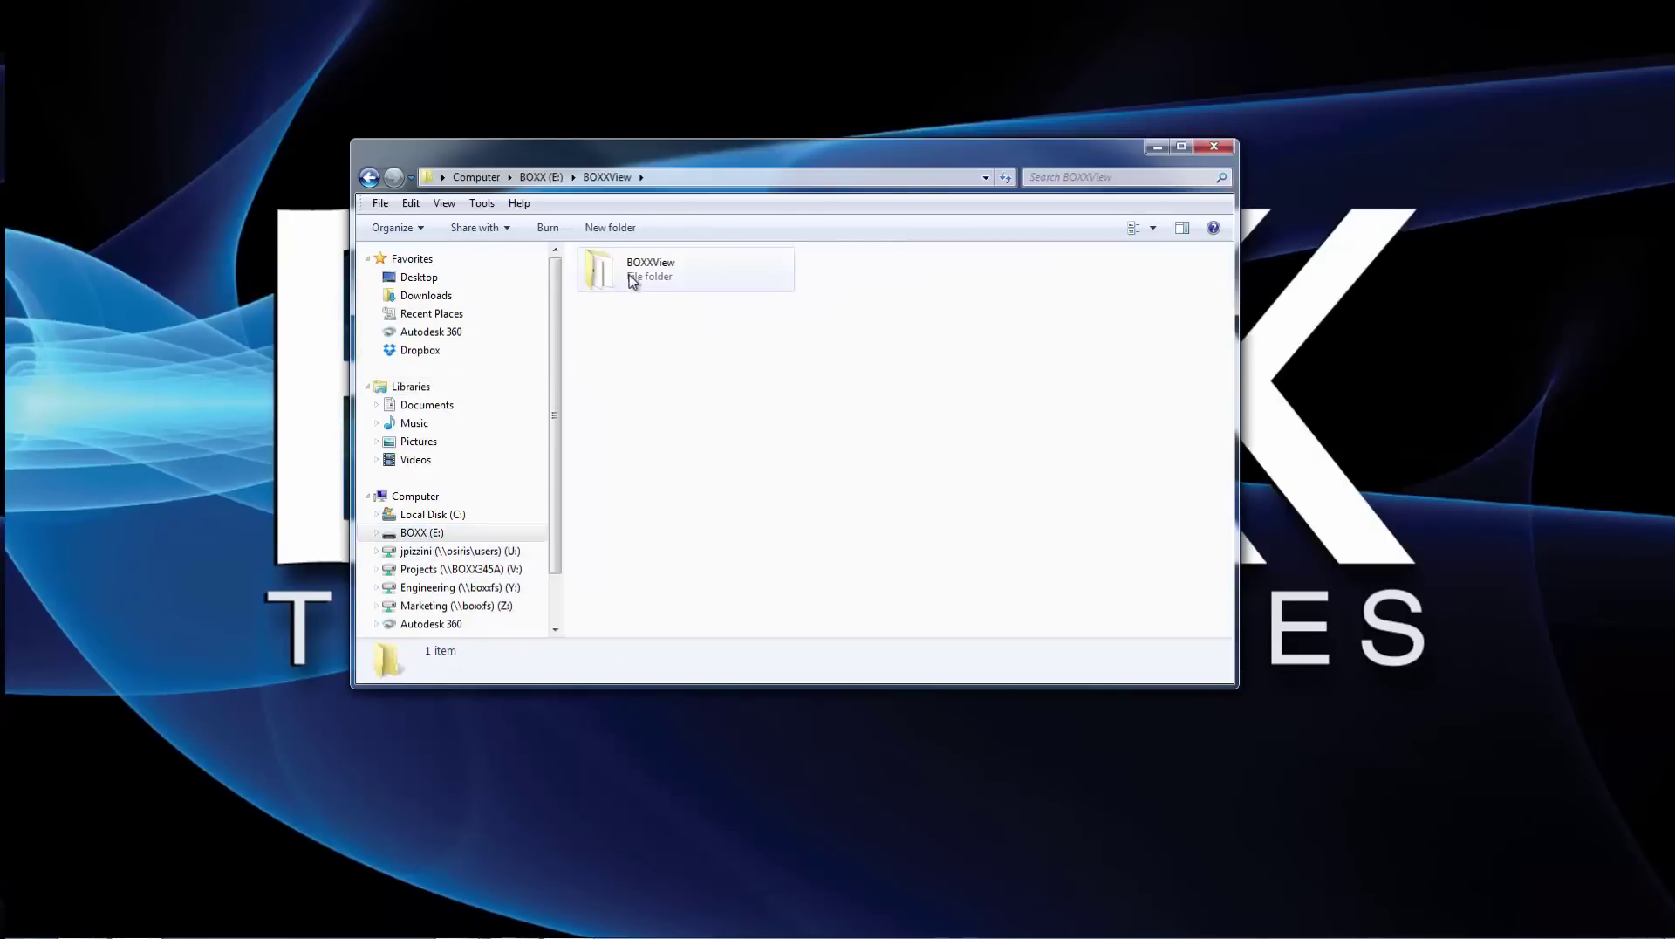
double_click(633, 276)
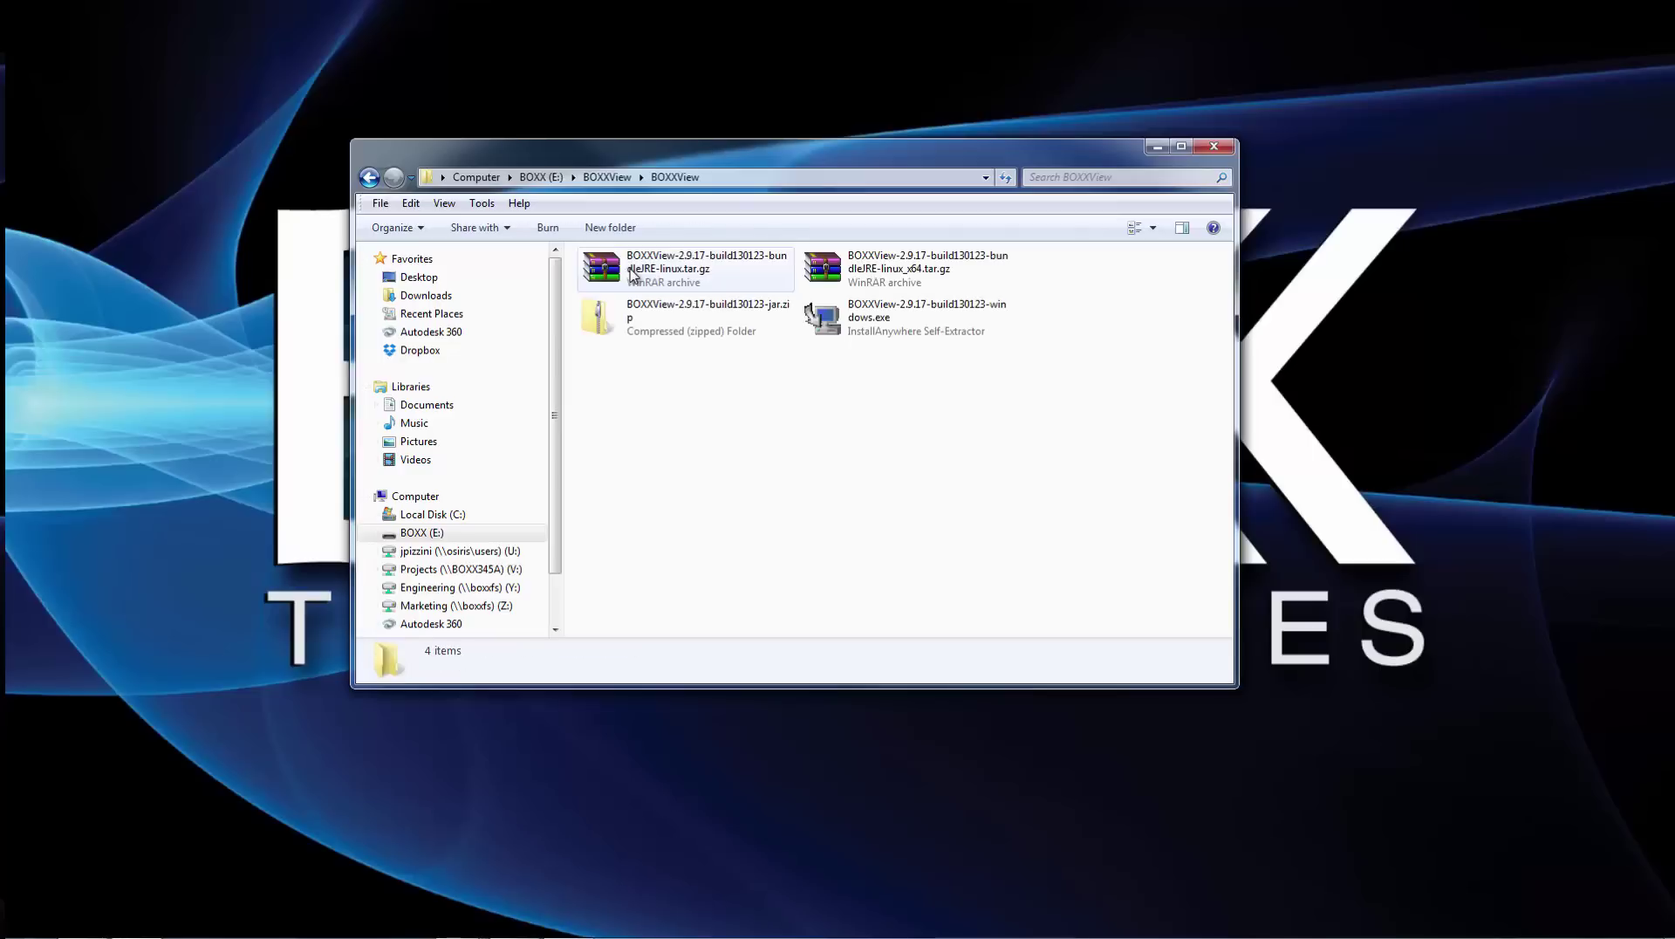
click(843, 320)
double_click(842, 319)
click(1053, 638)
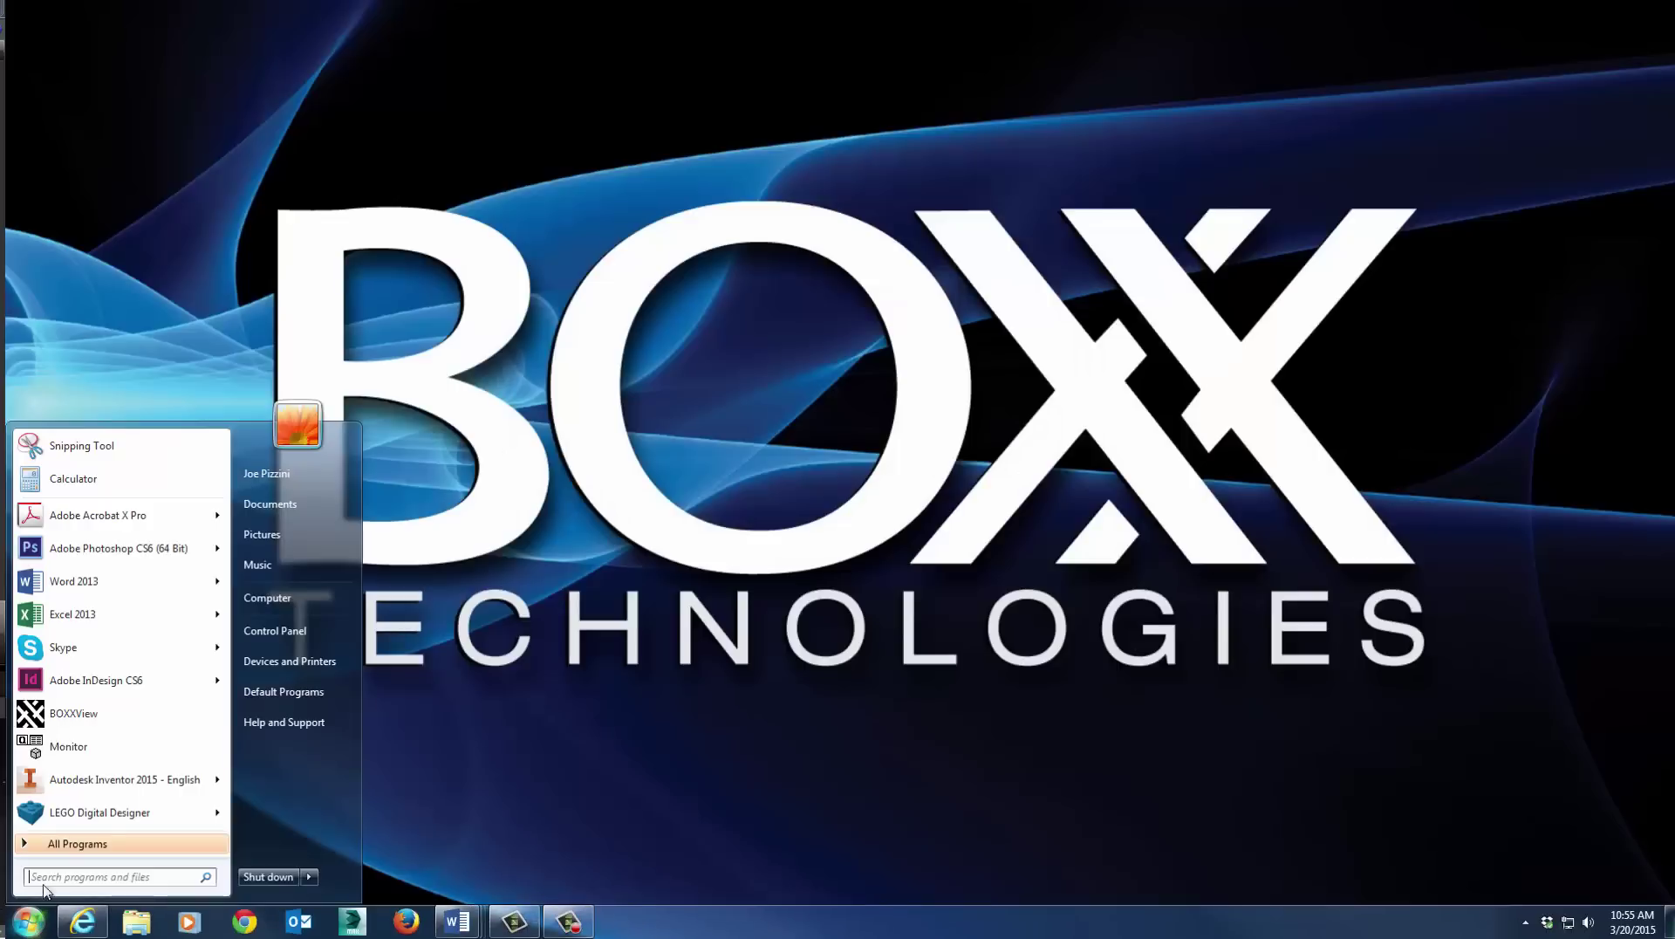
- Start BOXXView and run IPMI discovery on the auto-detected range using address 10.30.30.38
click(77, 713)
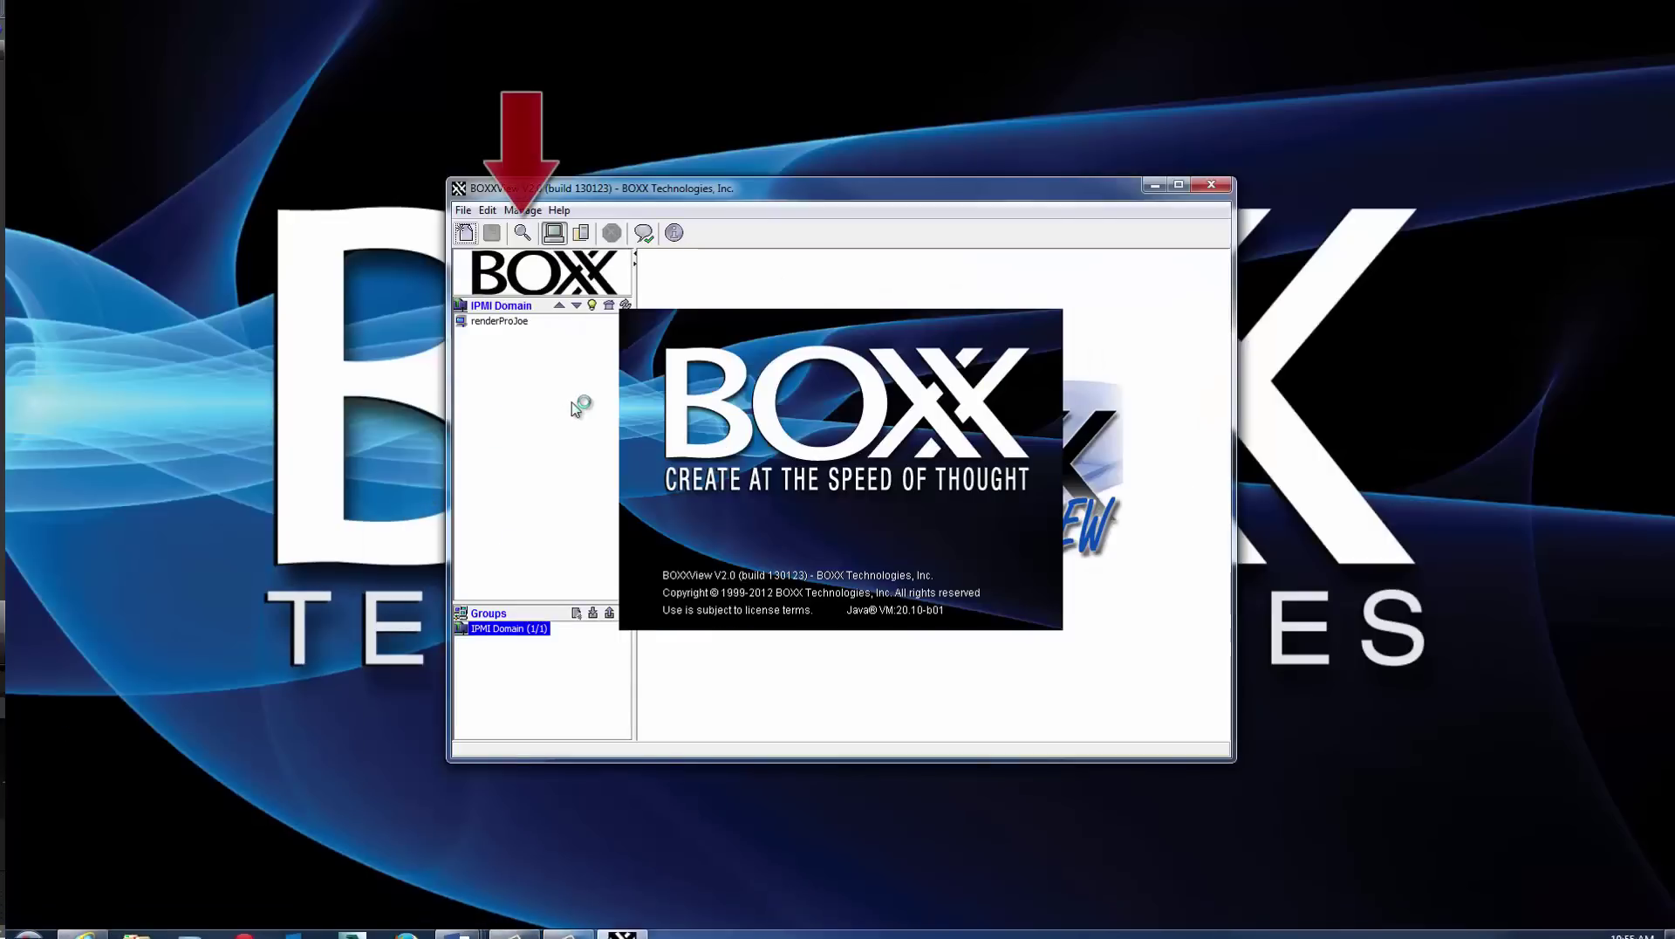
click(523, 234)
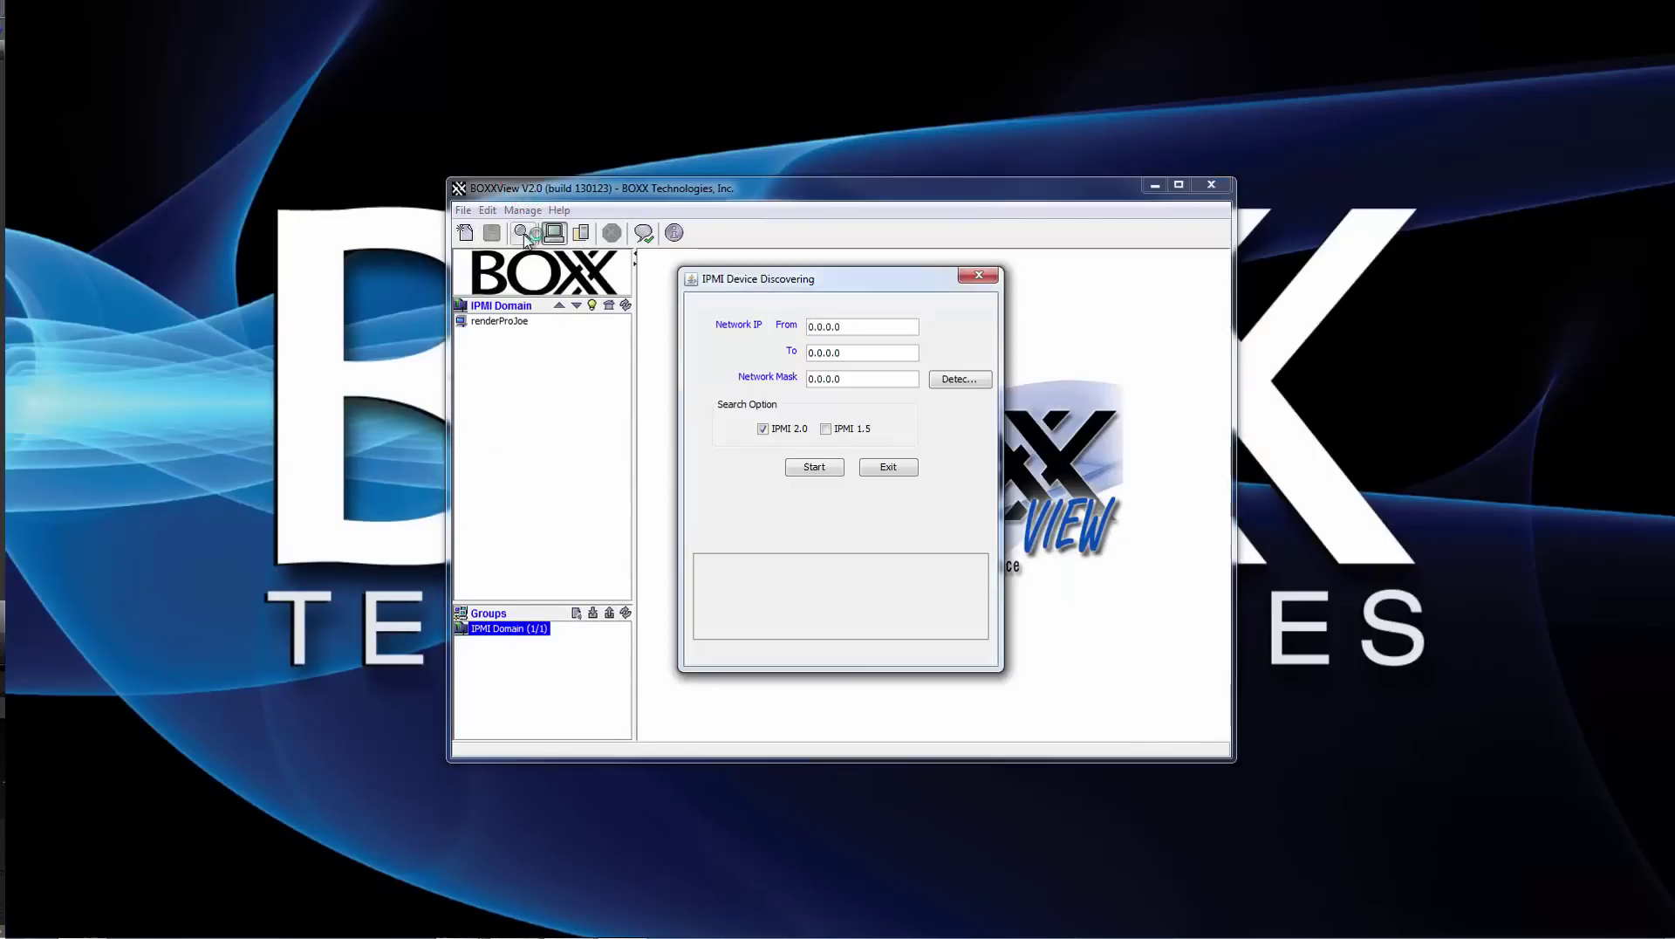
click(936, 384)
click(929, 463)
click(912, 555)
click(804, 495)
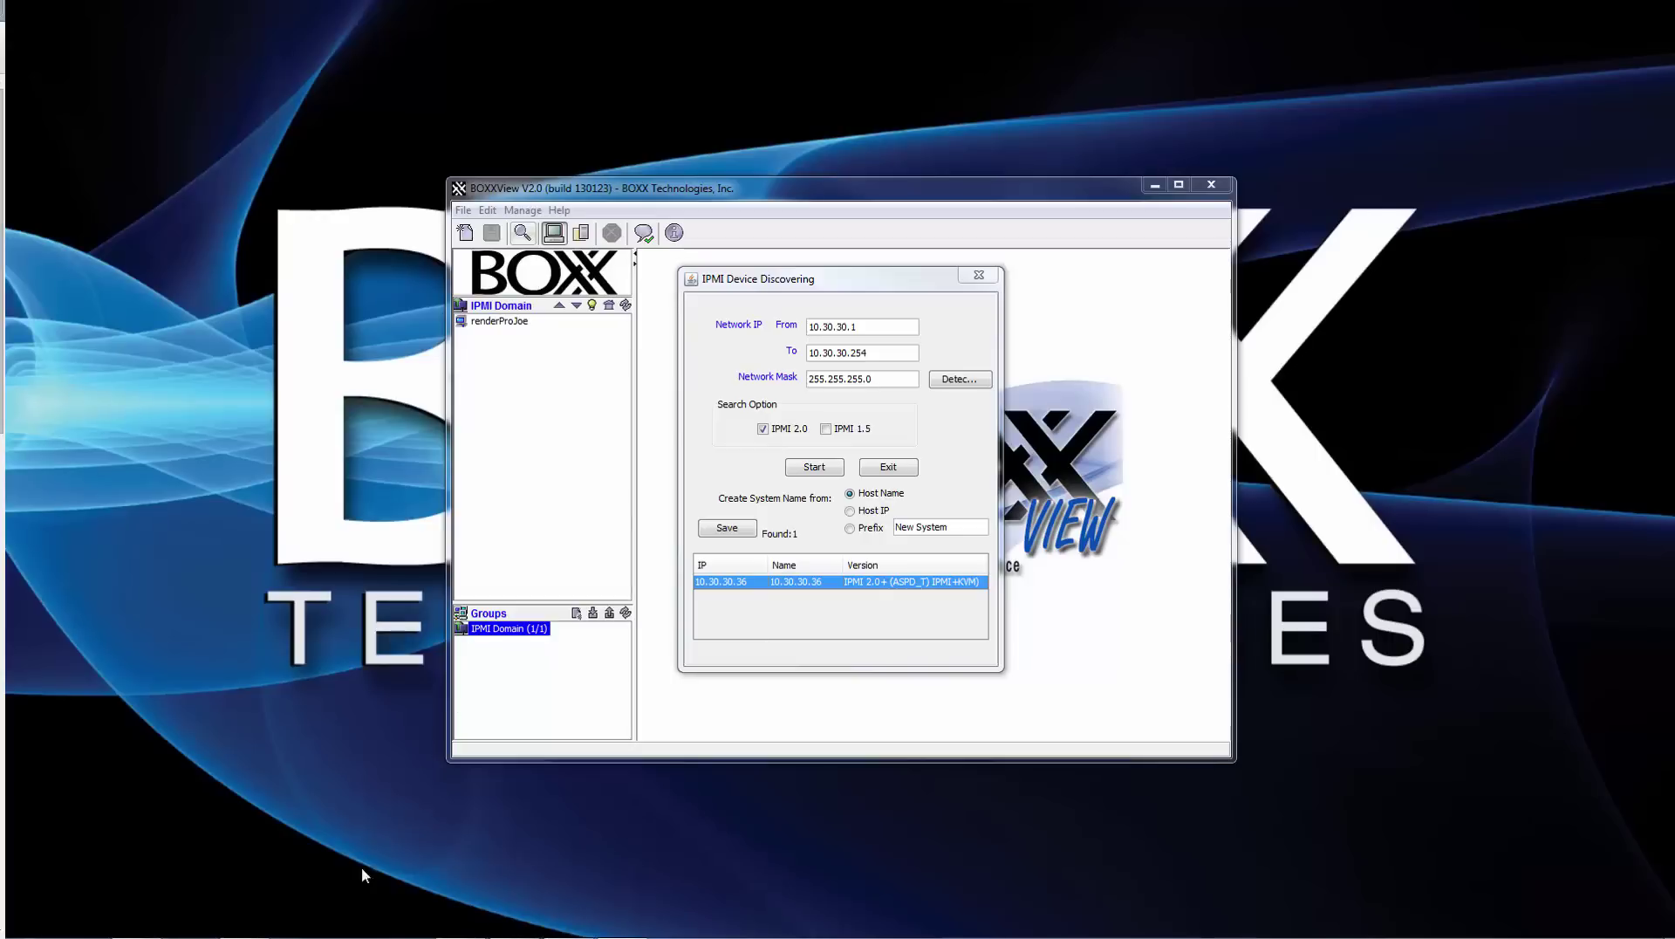
- Load the node's management page at 10.30.30.36 in the web browser
mouse_move(358, 935)
click(76, 925)
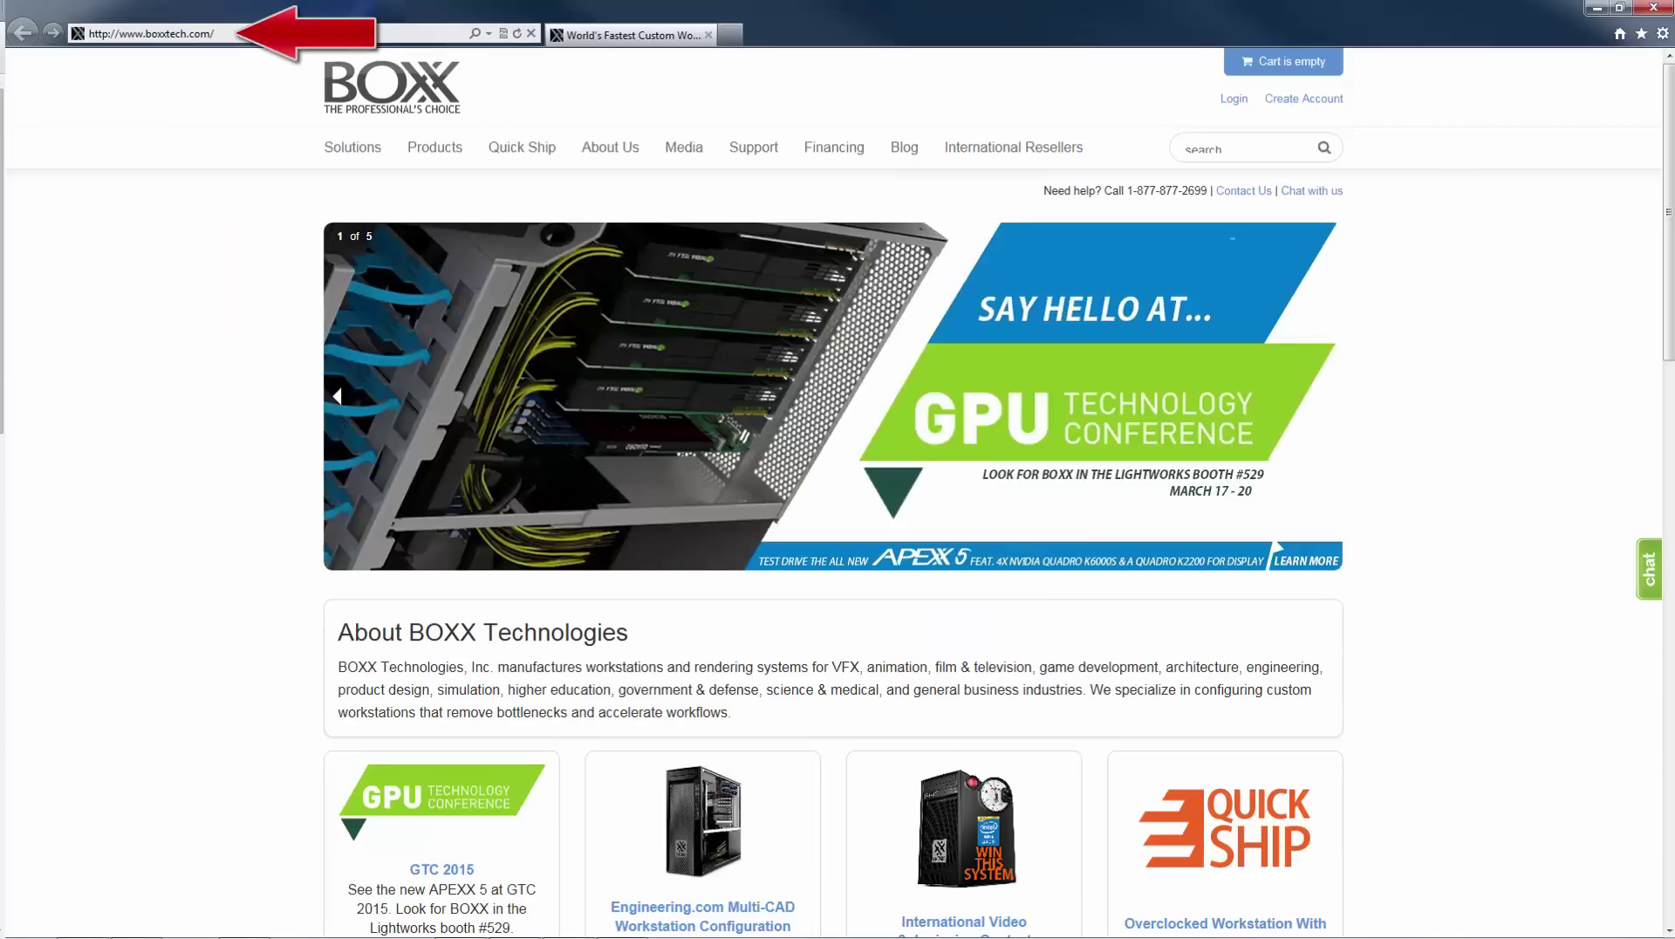
click(241, 38)
text(10.)
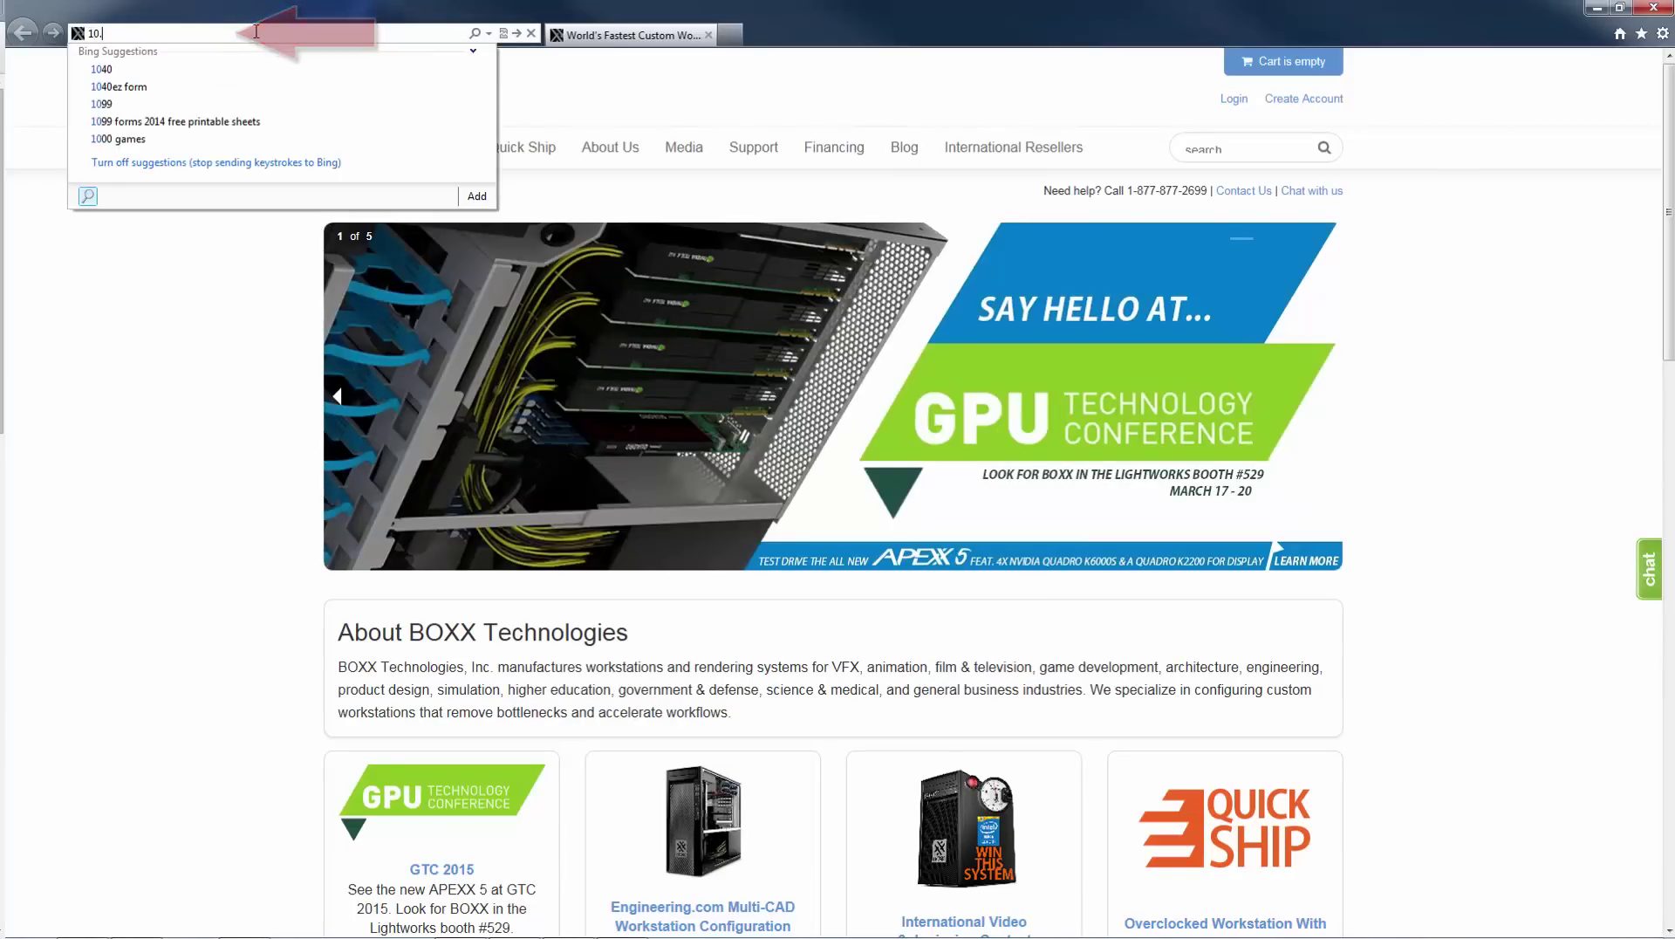
text(30.30.36)
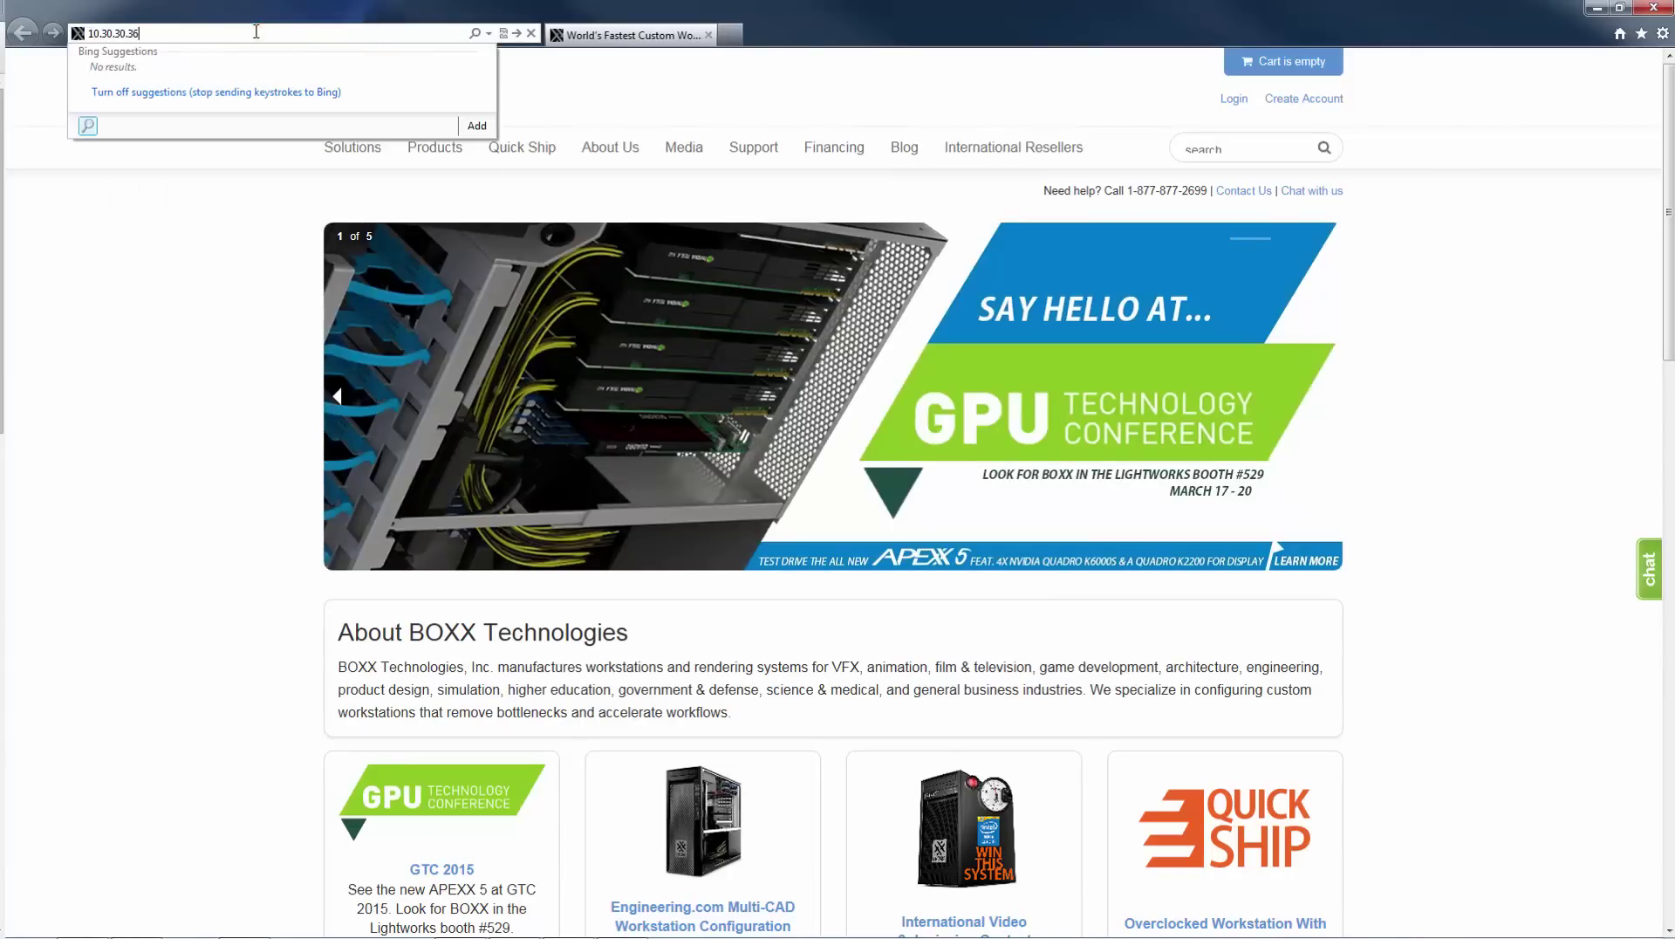
key(Return)
- Log in as ADMIN with the account password, then launch the console from Remote Control > Console Redirection
click(826, 335)
text(ADMIN)
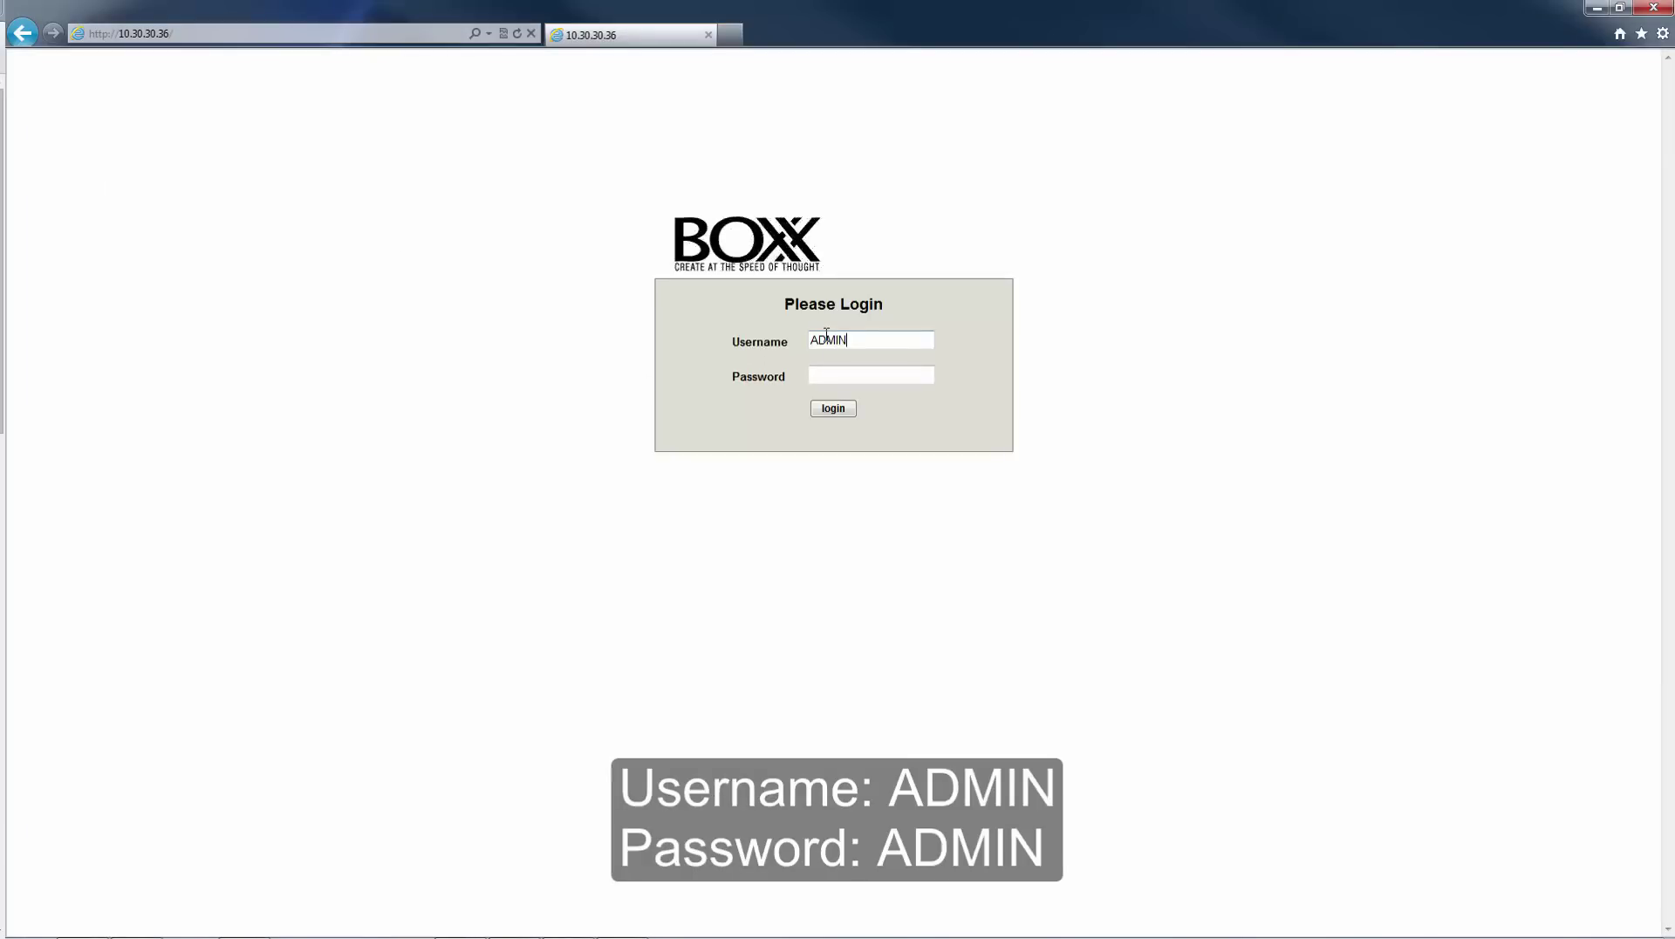
key(Tab)
text(ADMIN)
key(Return)
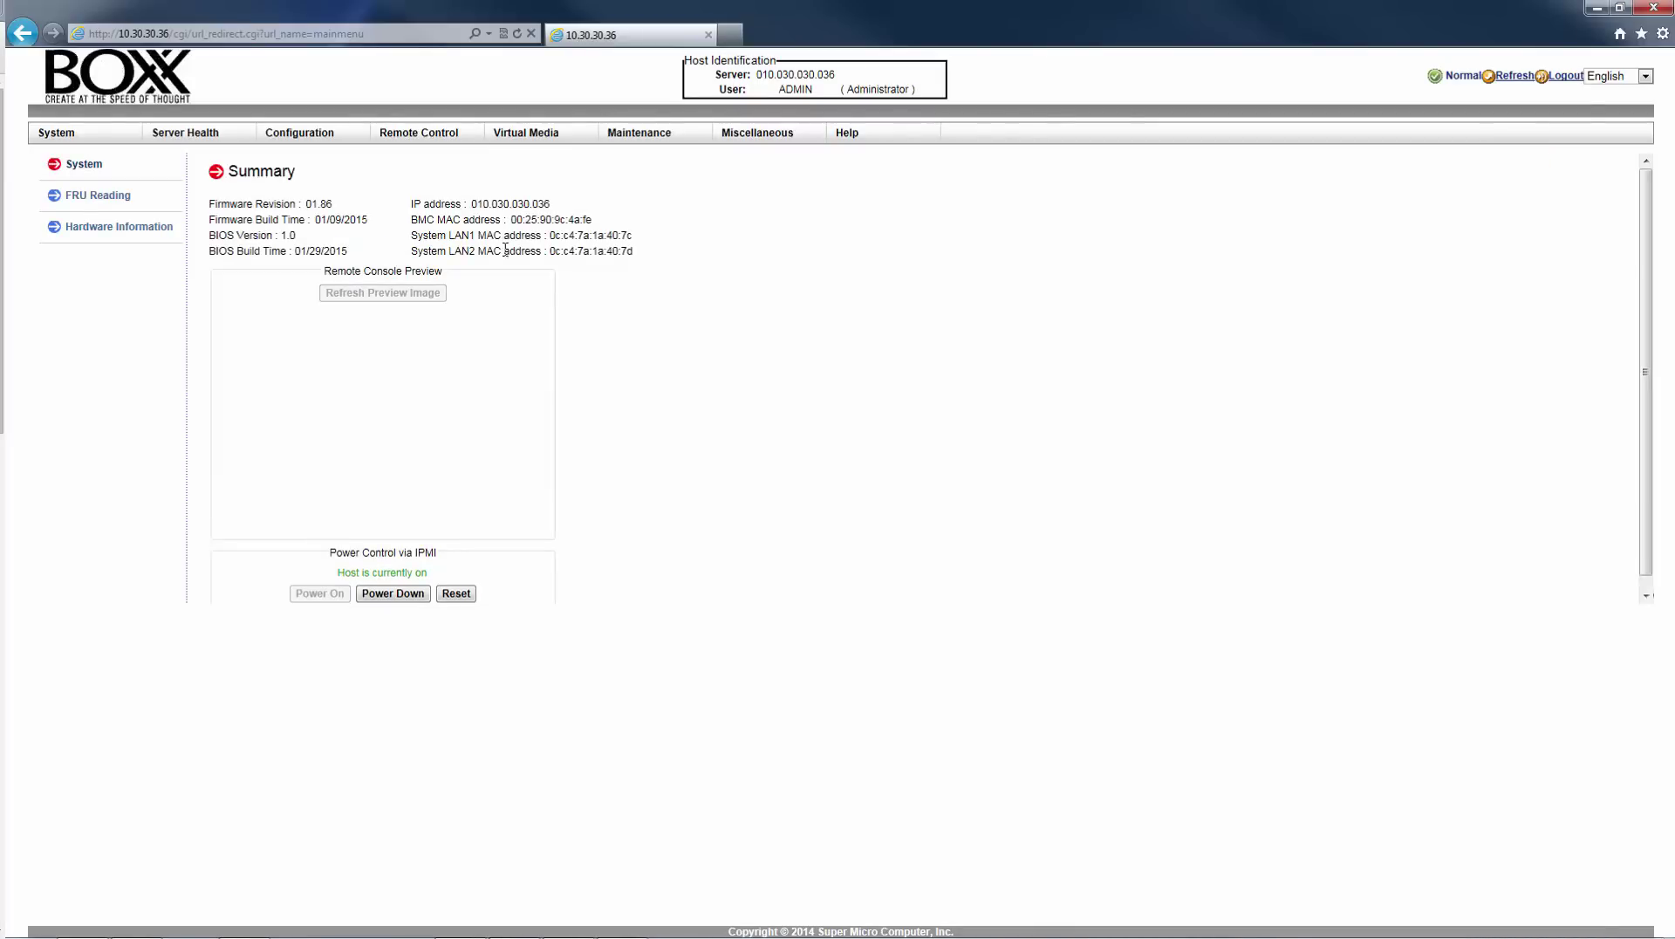
click(419, 133)
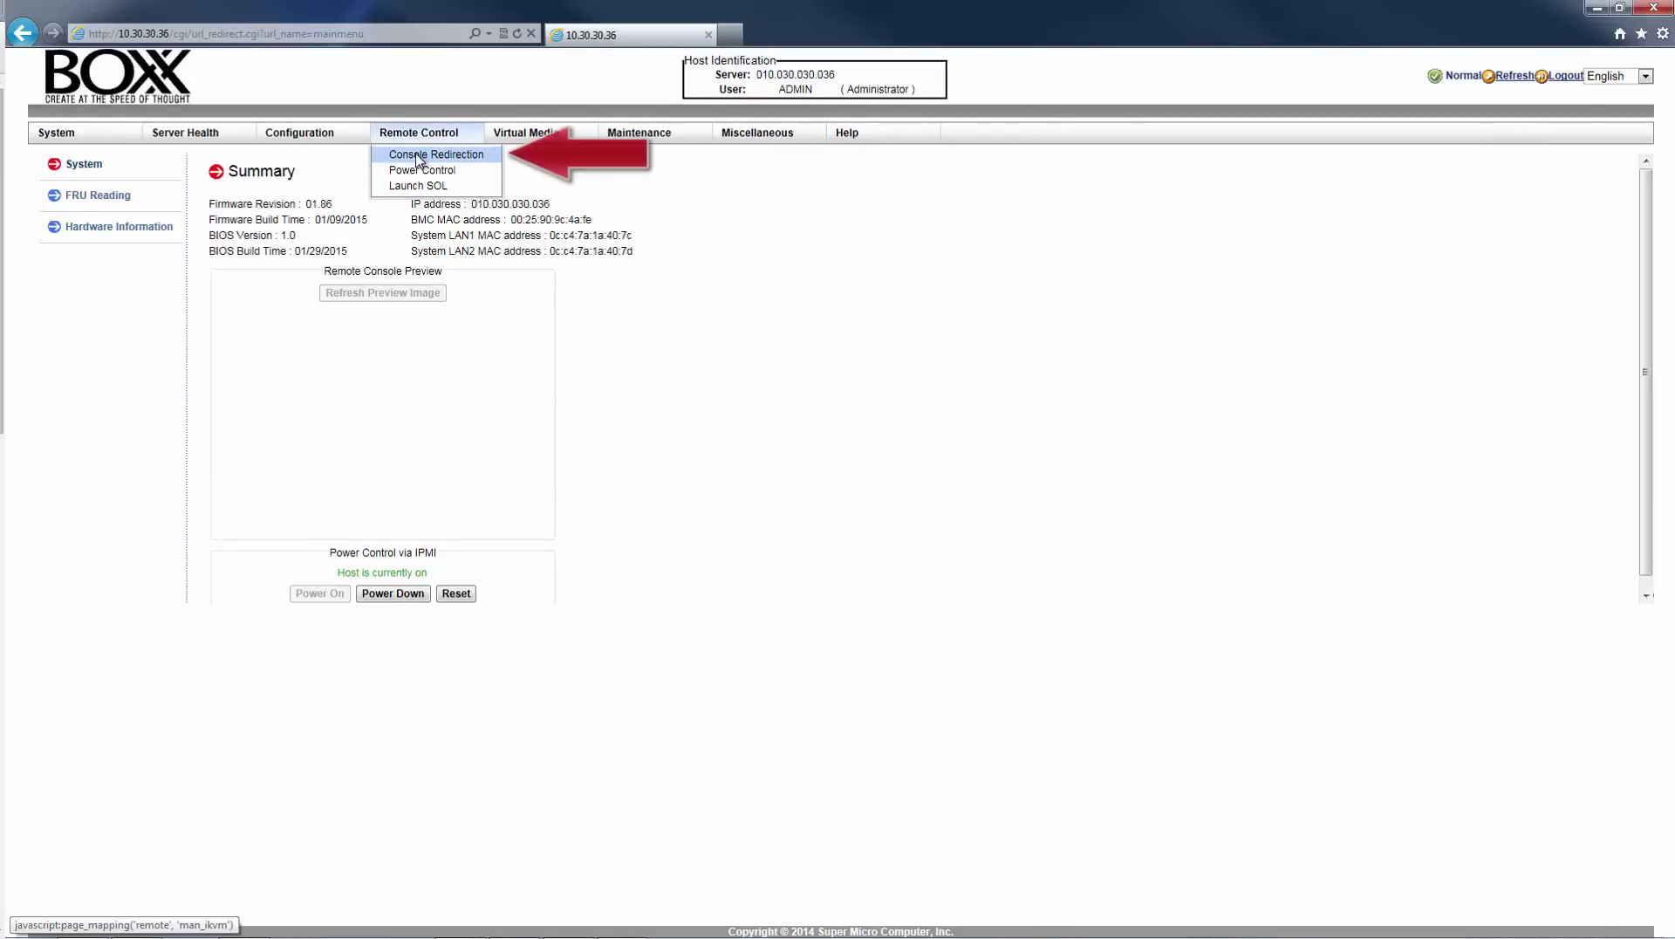
click(419, 156)
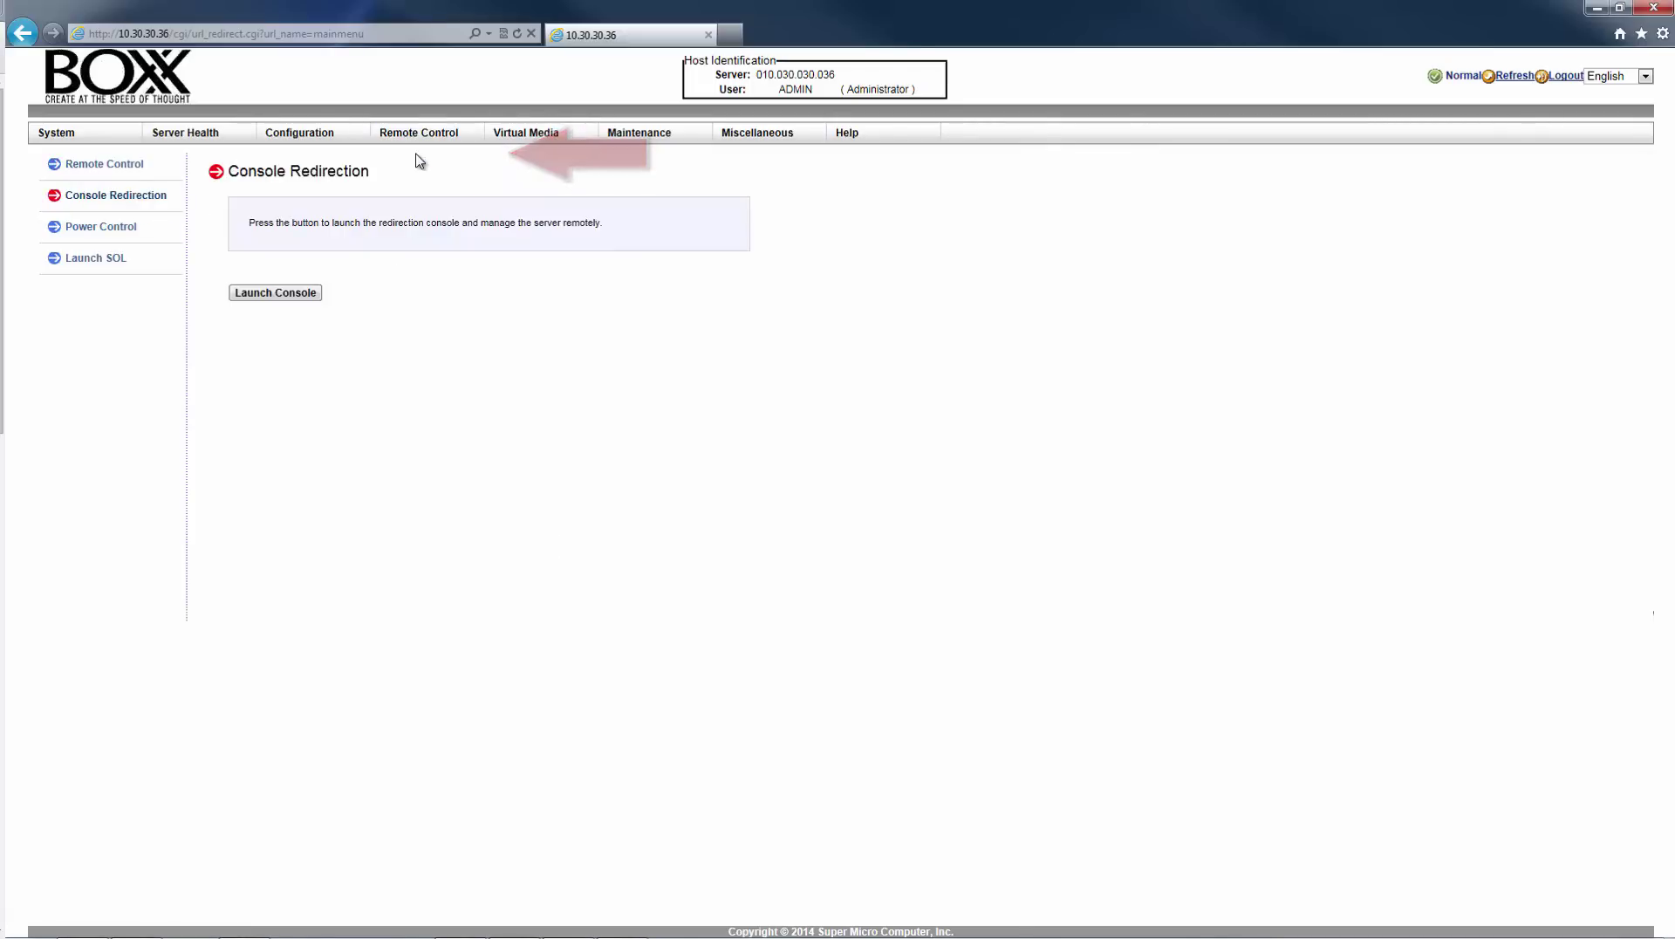
click(281, 294)
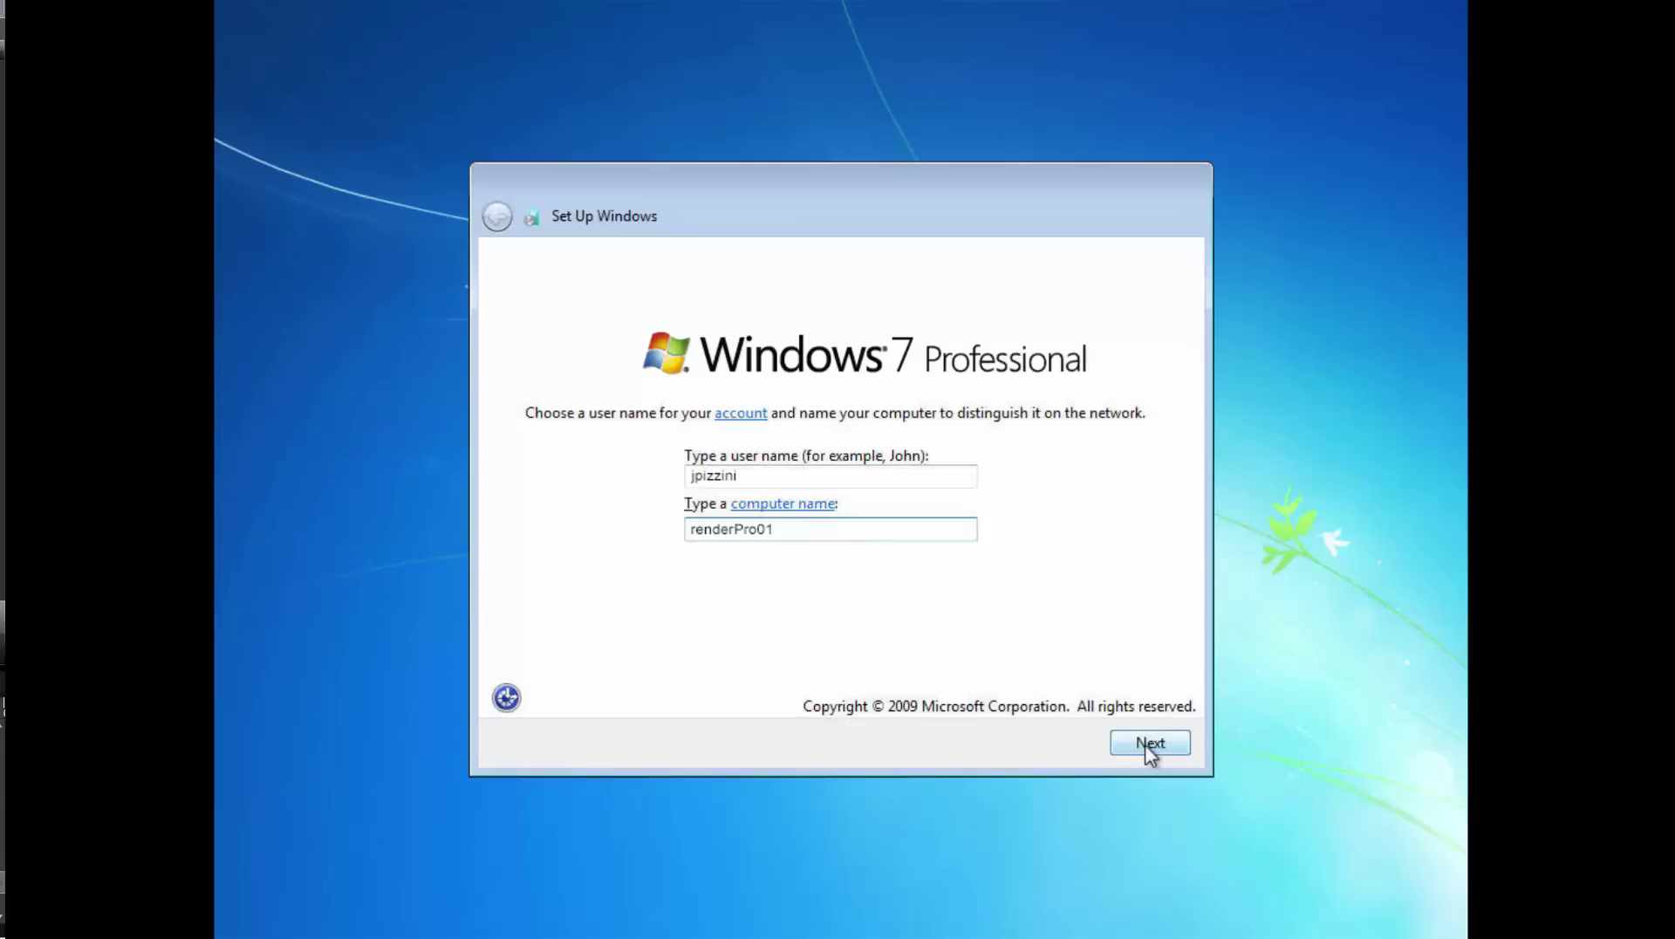
- Finish Windows 7 setup: confirm names and password, skip the product key, use recommended settings, accept time
click(1148, 743)
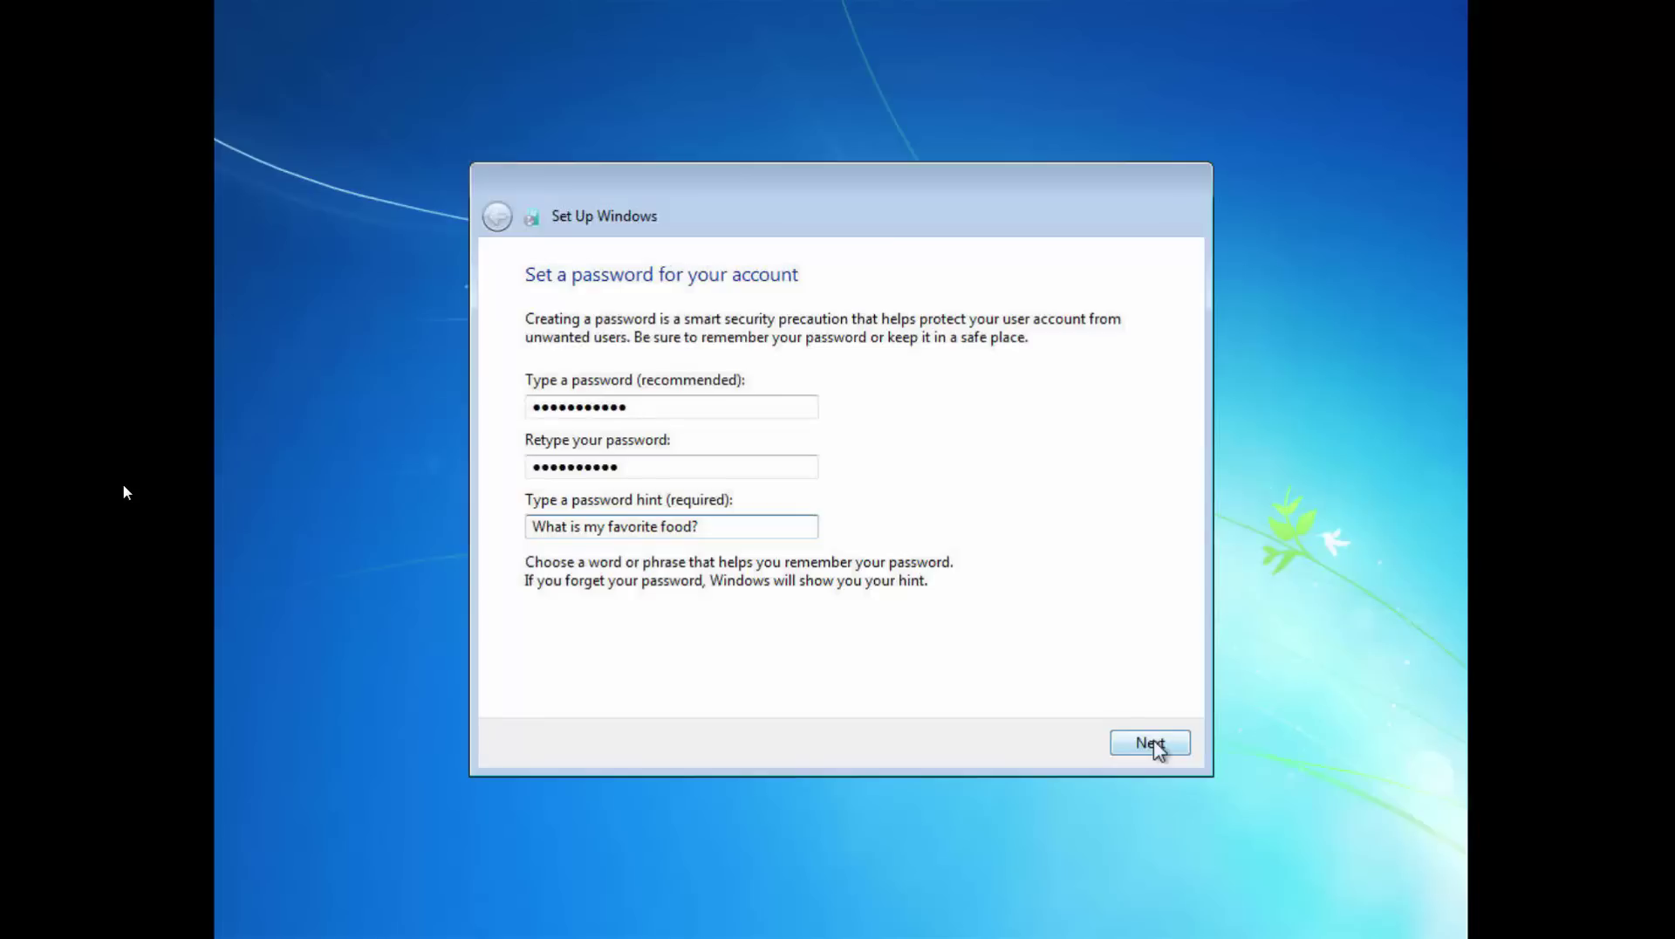
click(1154, 742)
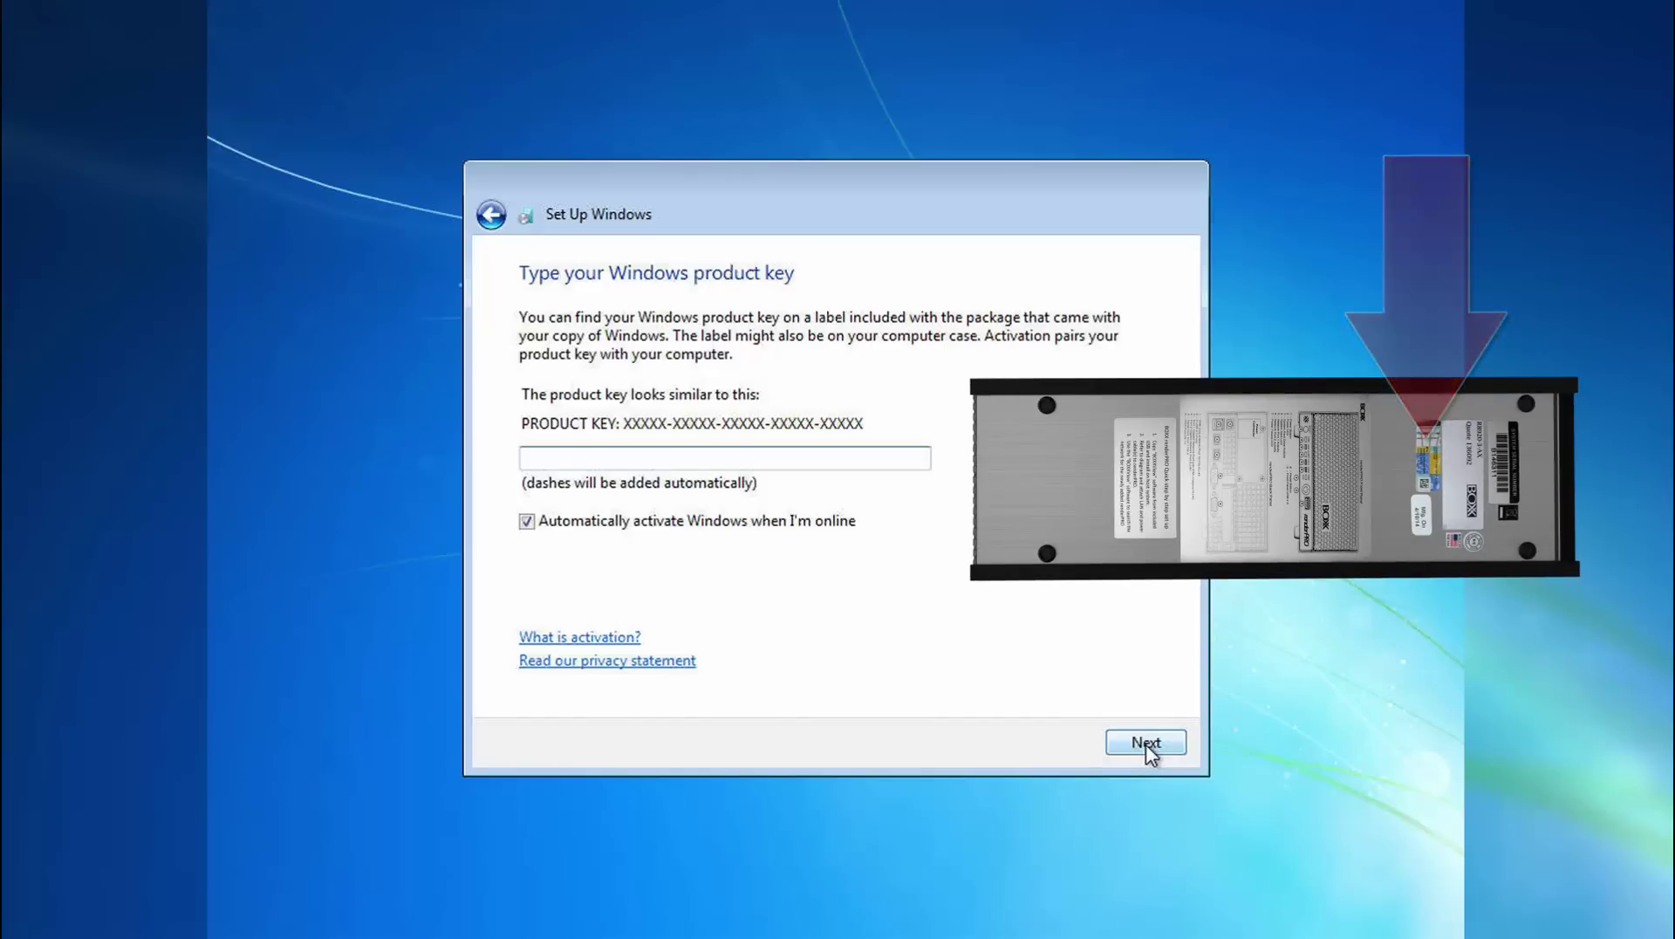
click(1146, 744)
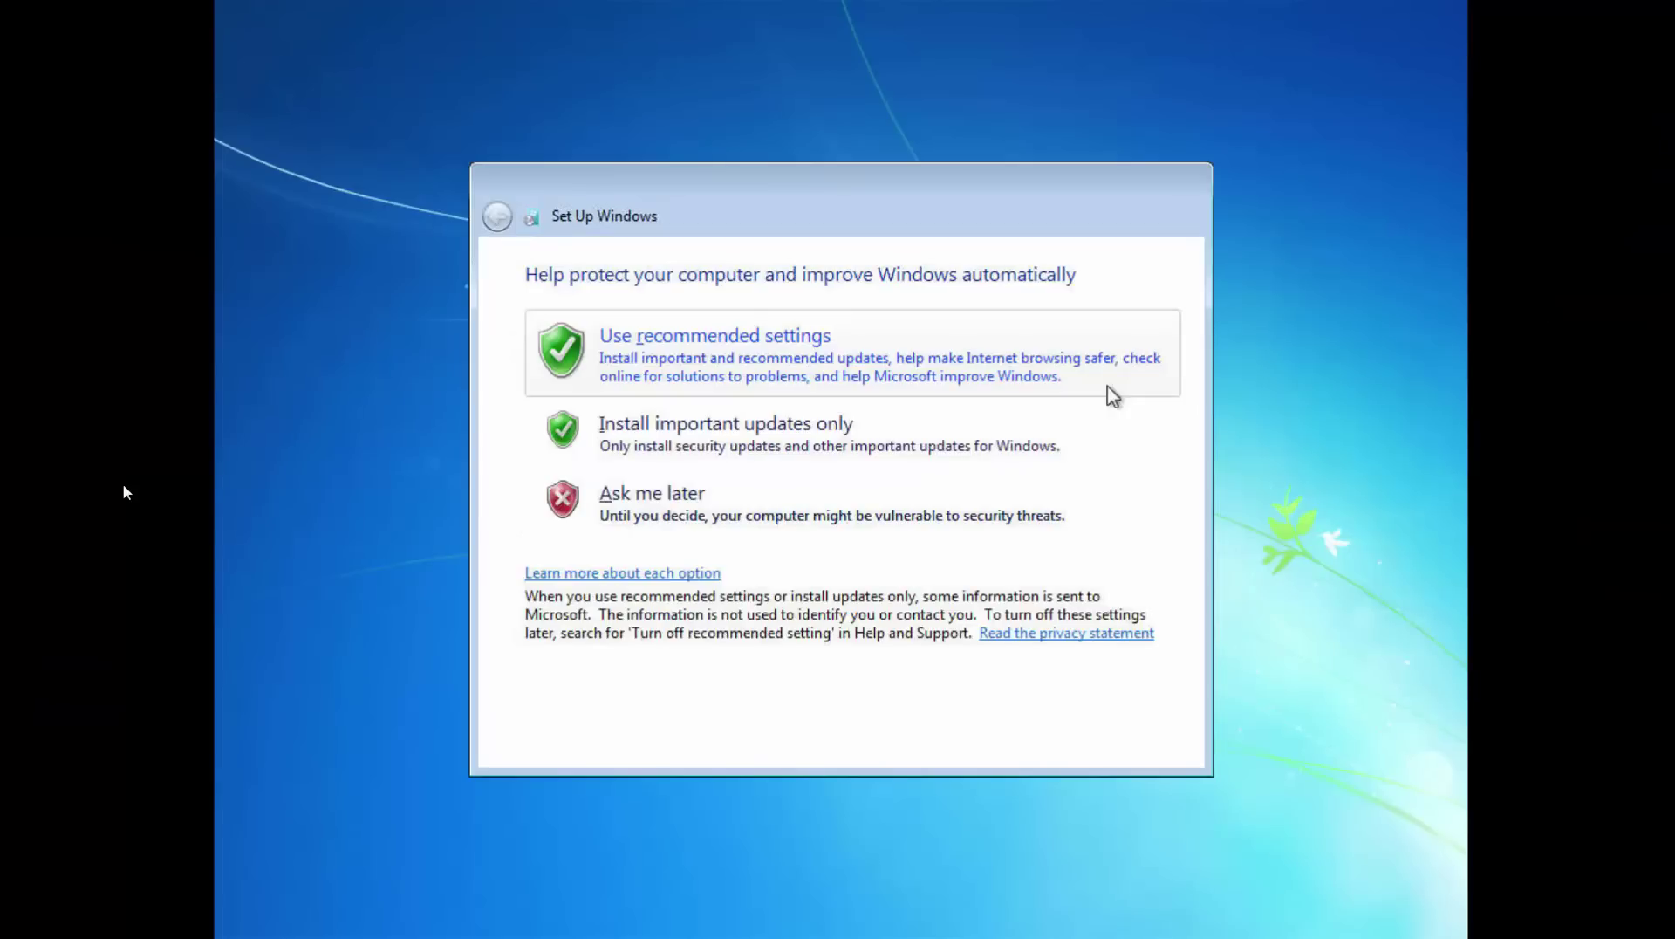
click(1113, 395)
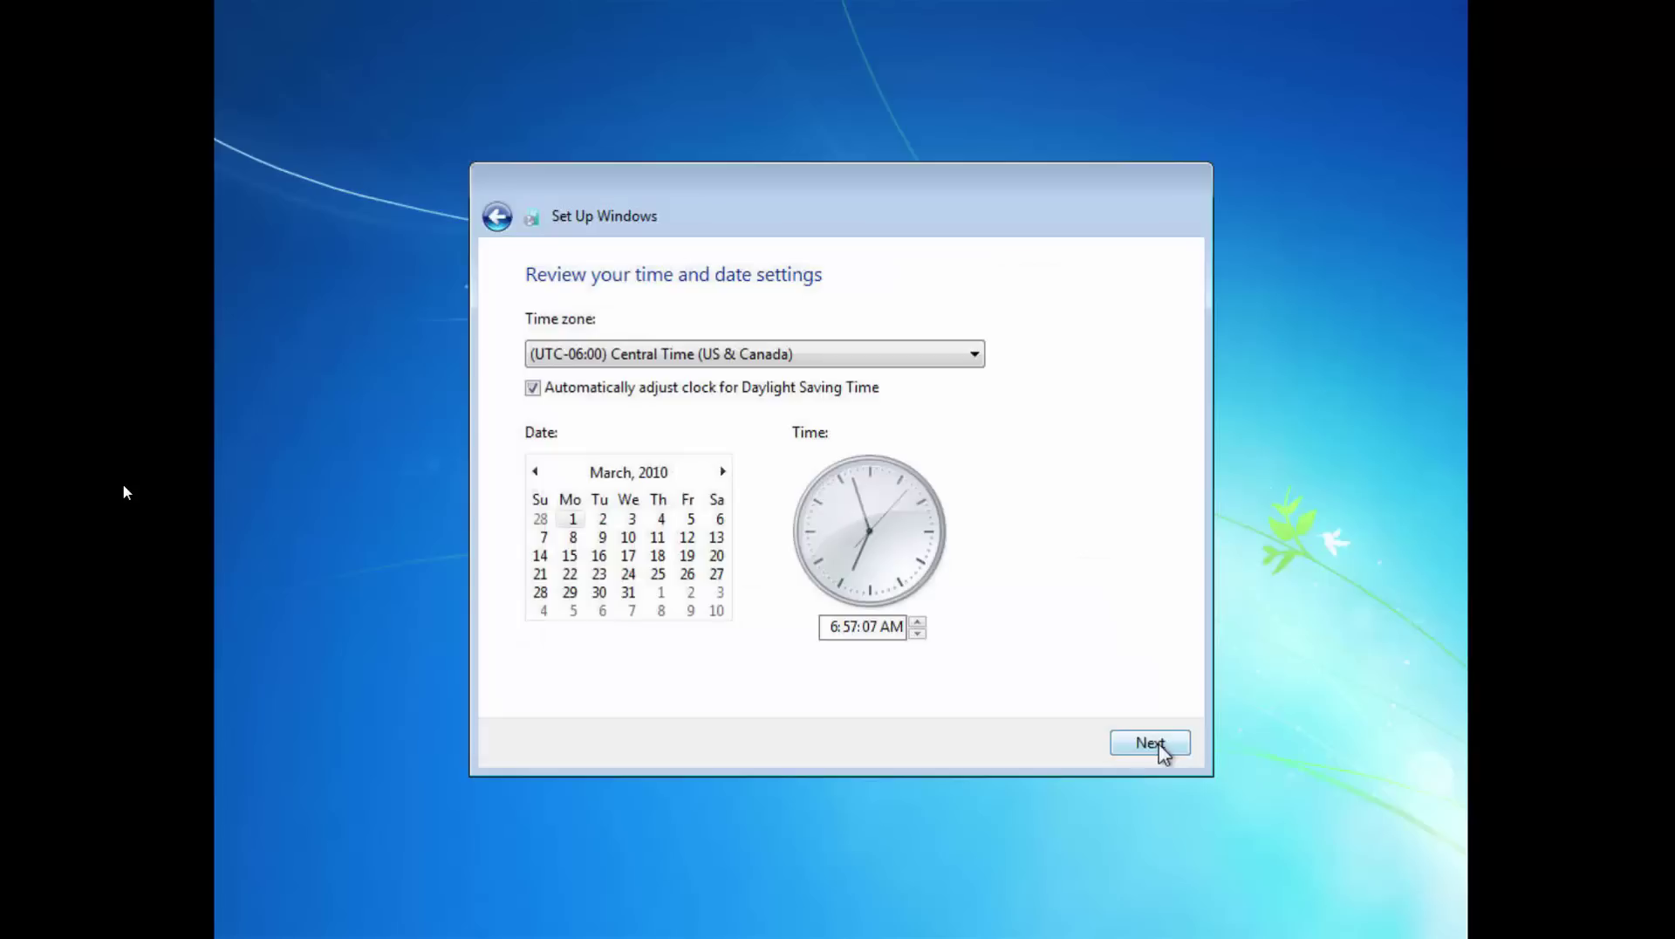
click(1161, 744)
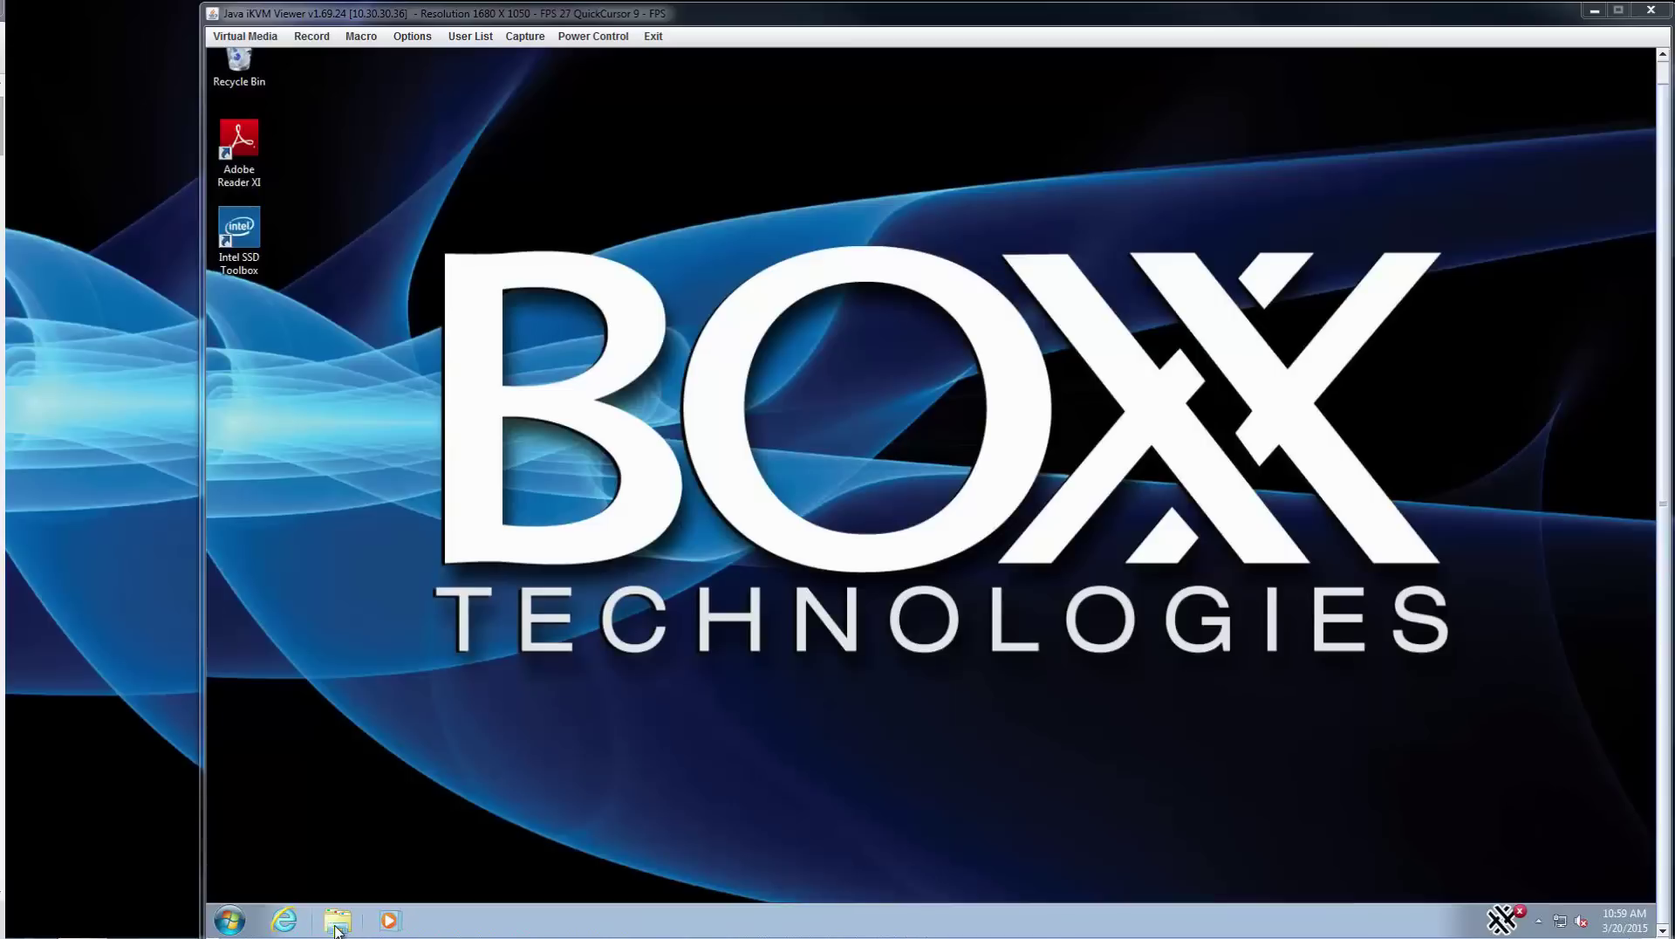
- Open \\boxxfs in the node's Explorer and sign in with the domain username and password
click(338, 921)
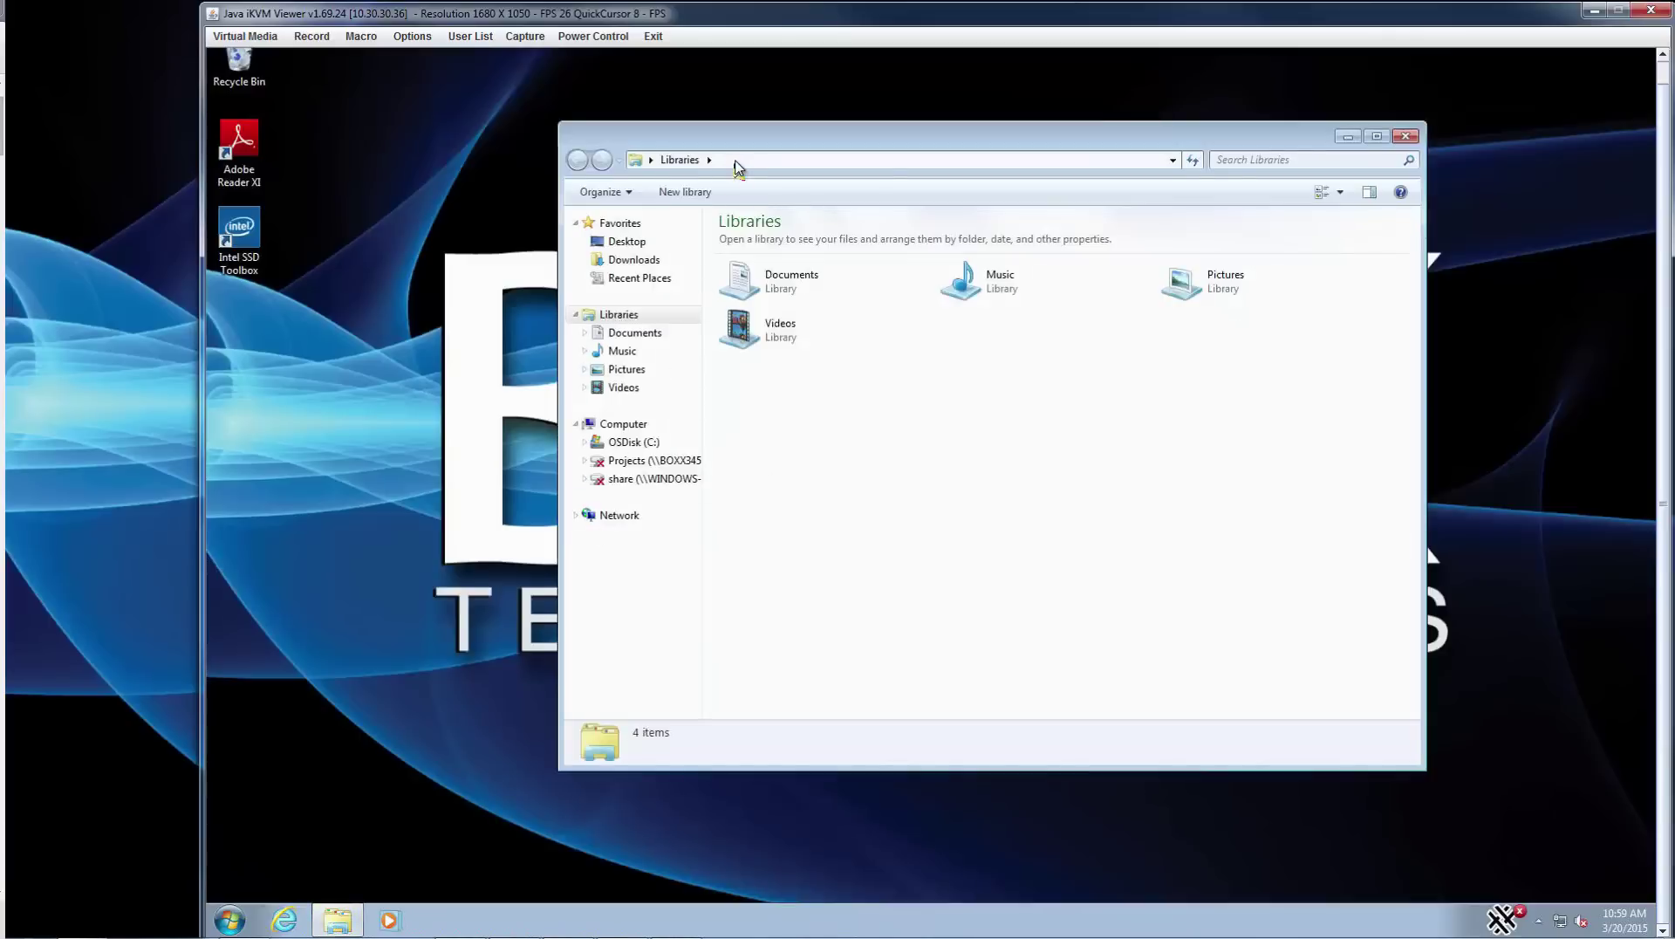
click(736, 165)
text(\boxxfs)
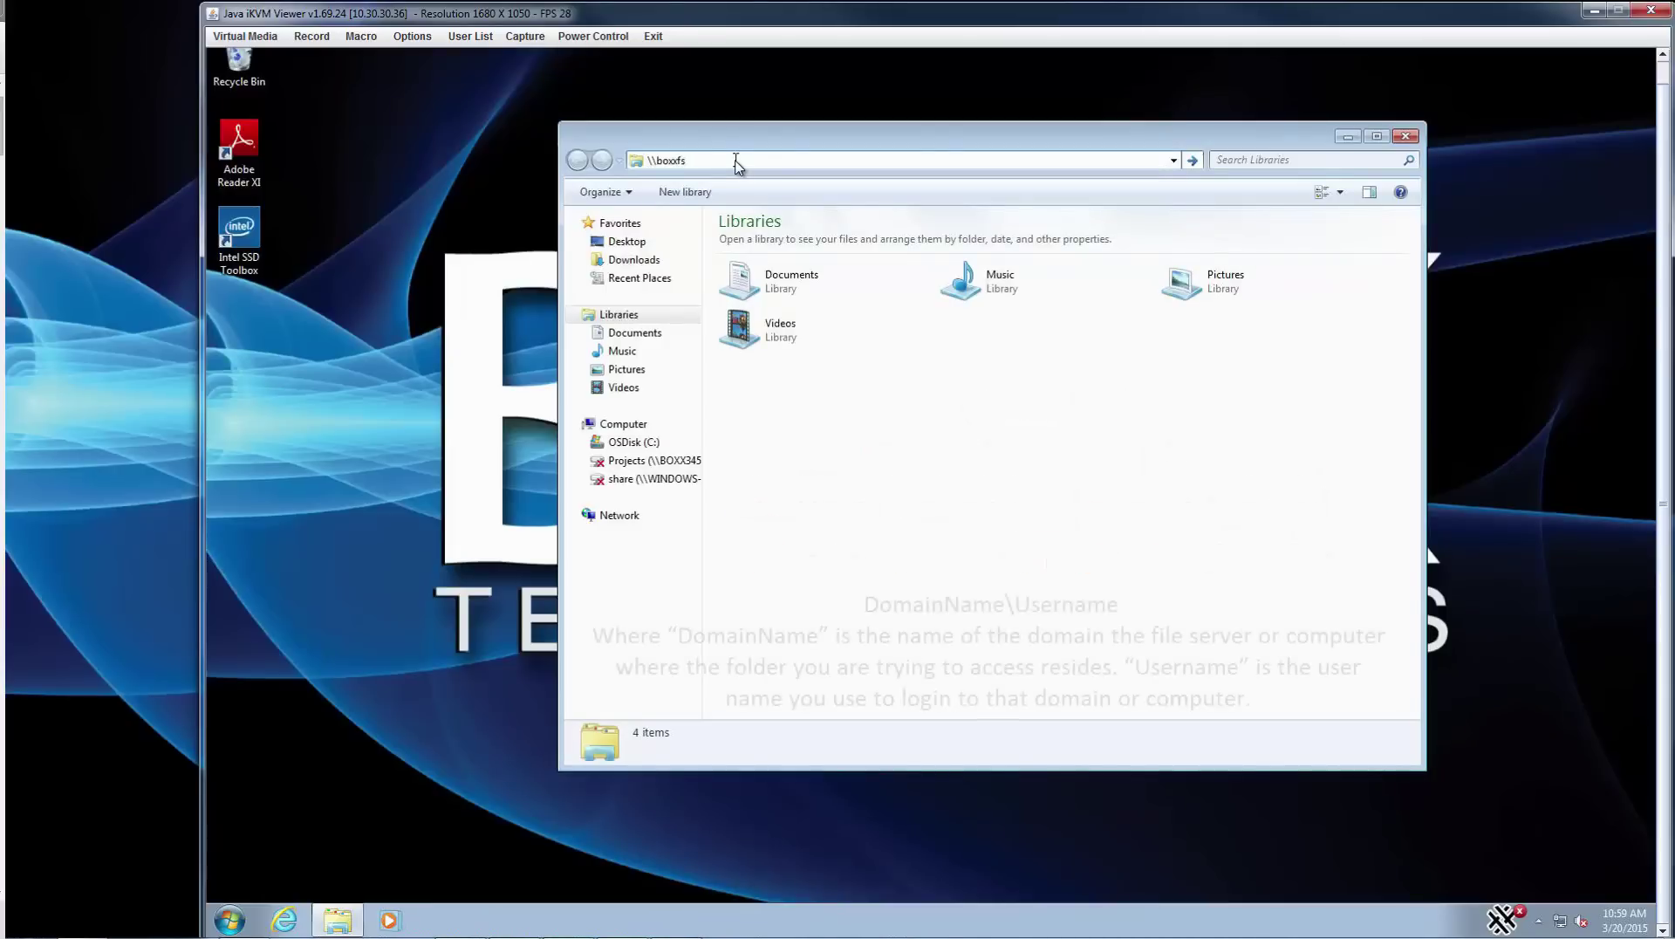
key(Return)
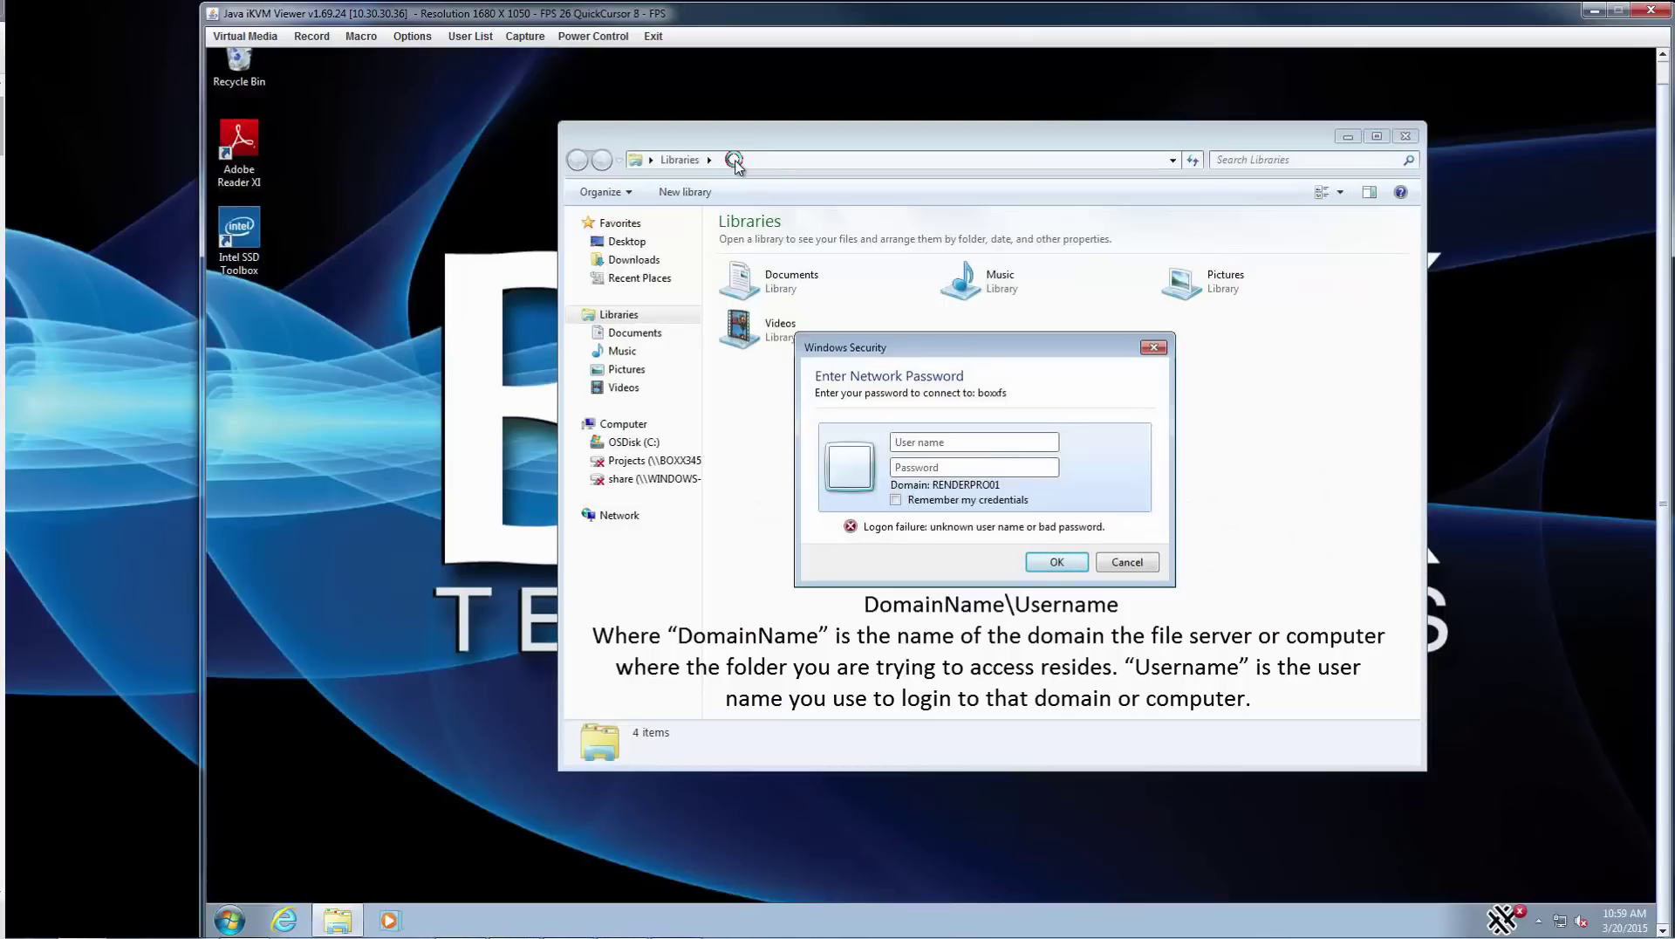
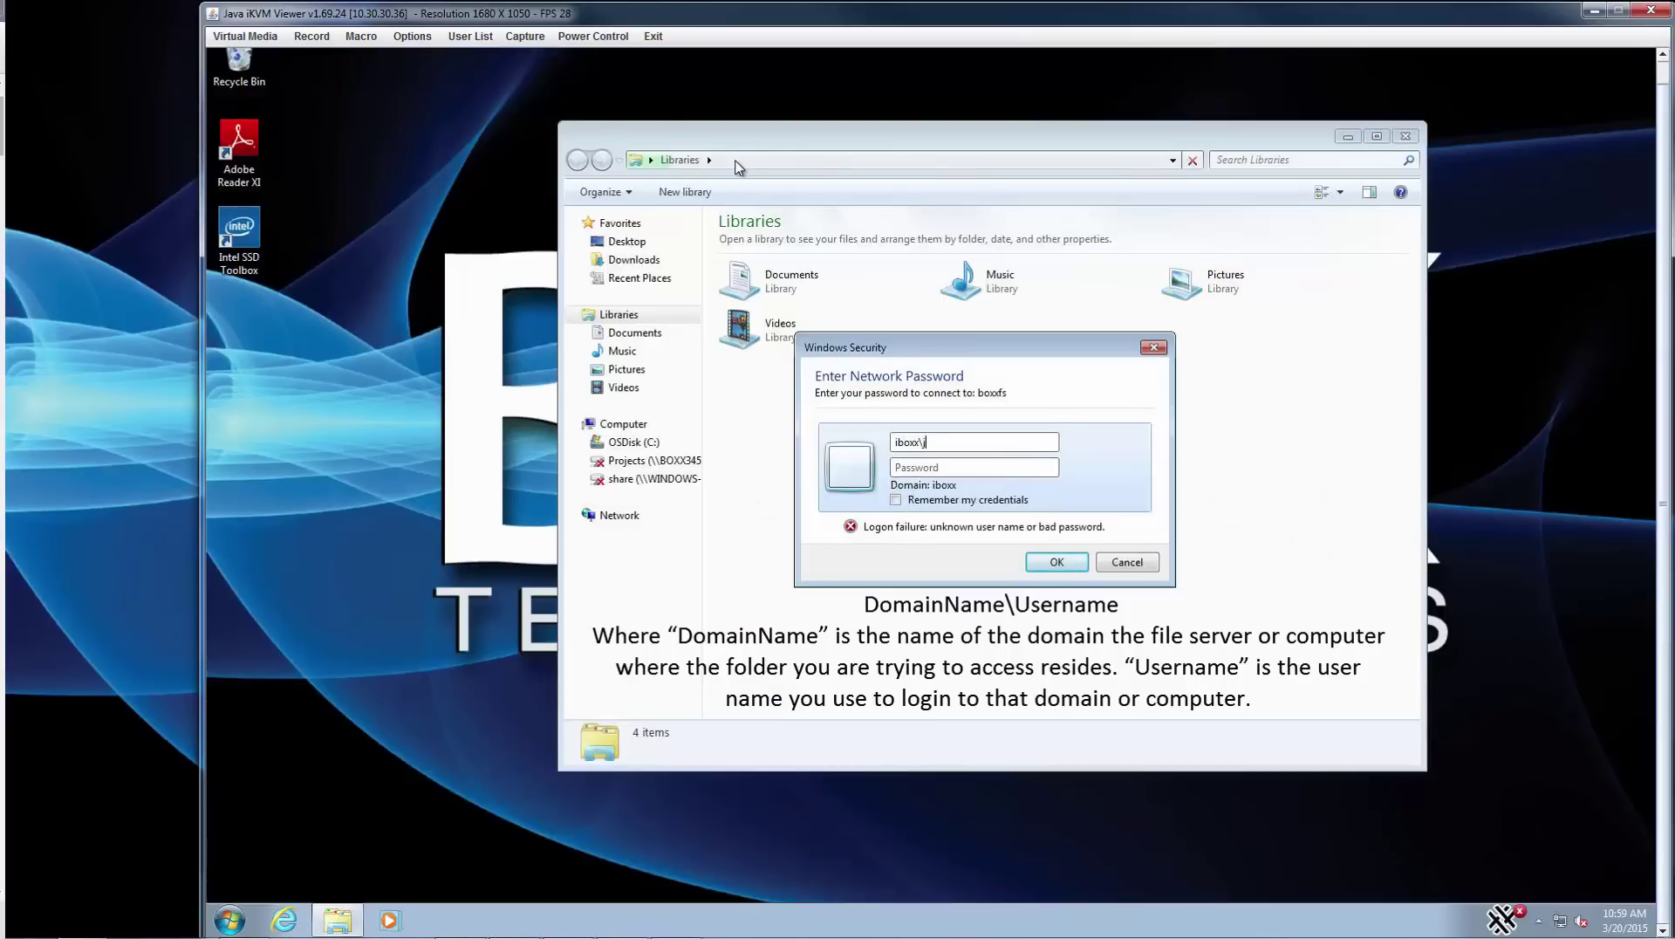
key(Tab)
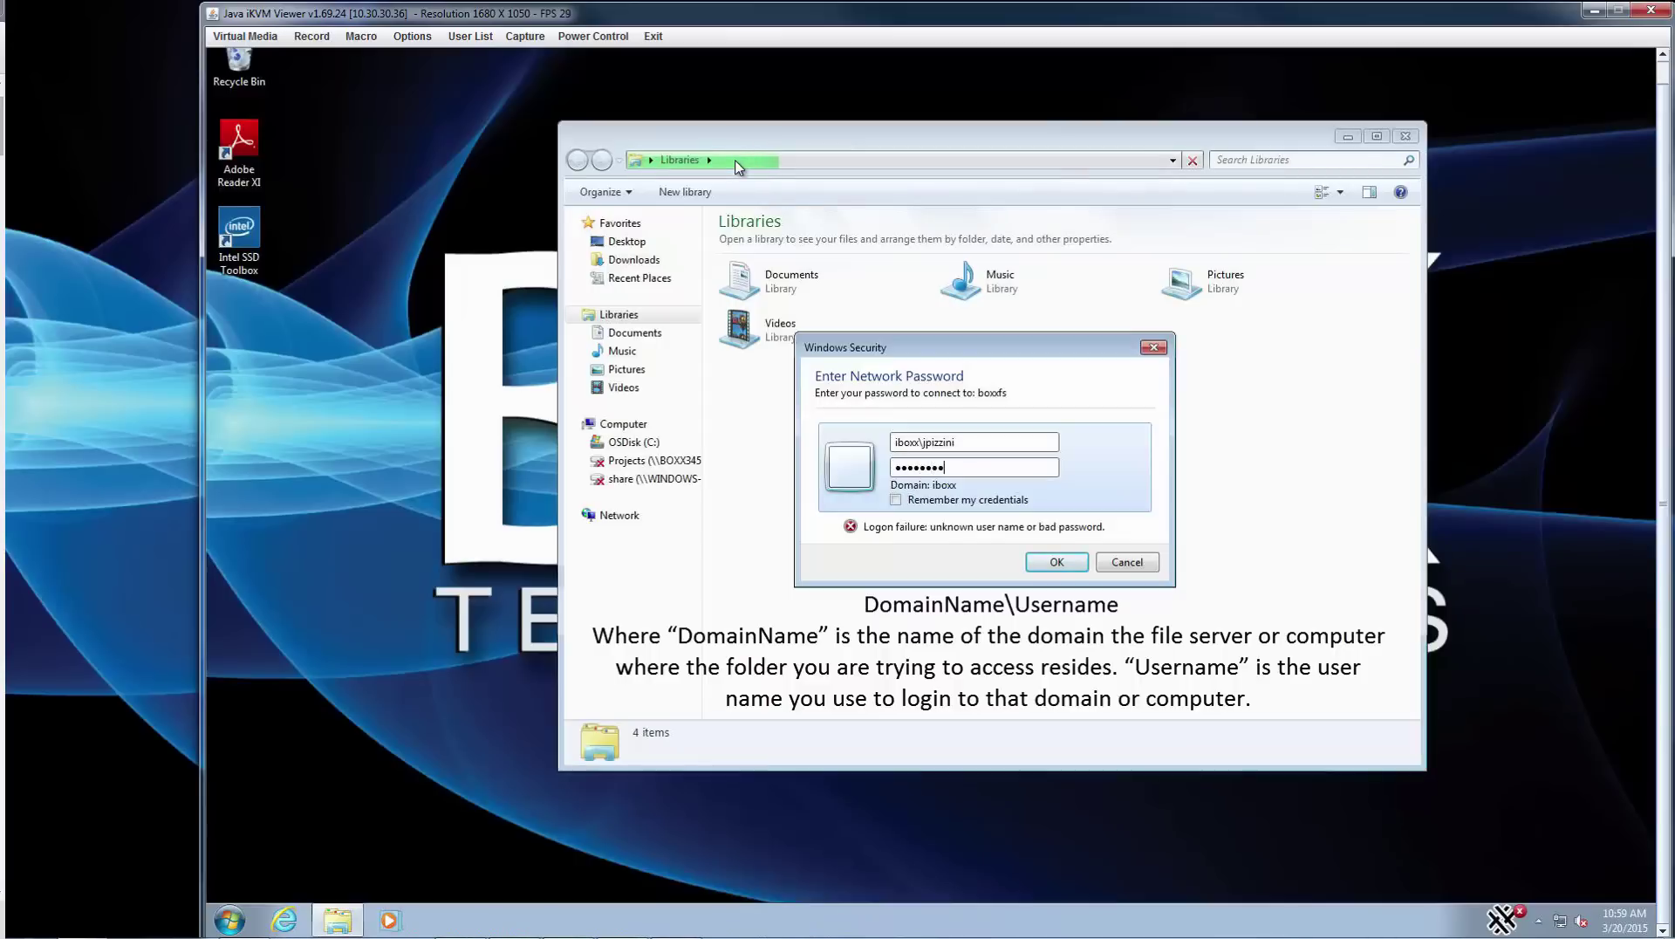
key(Return)
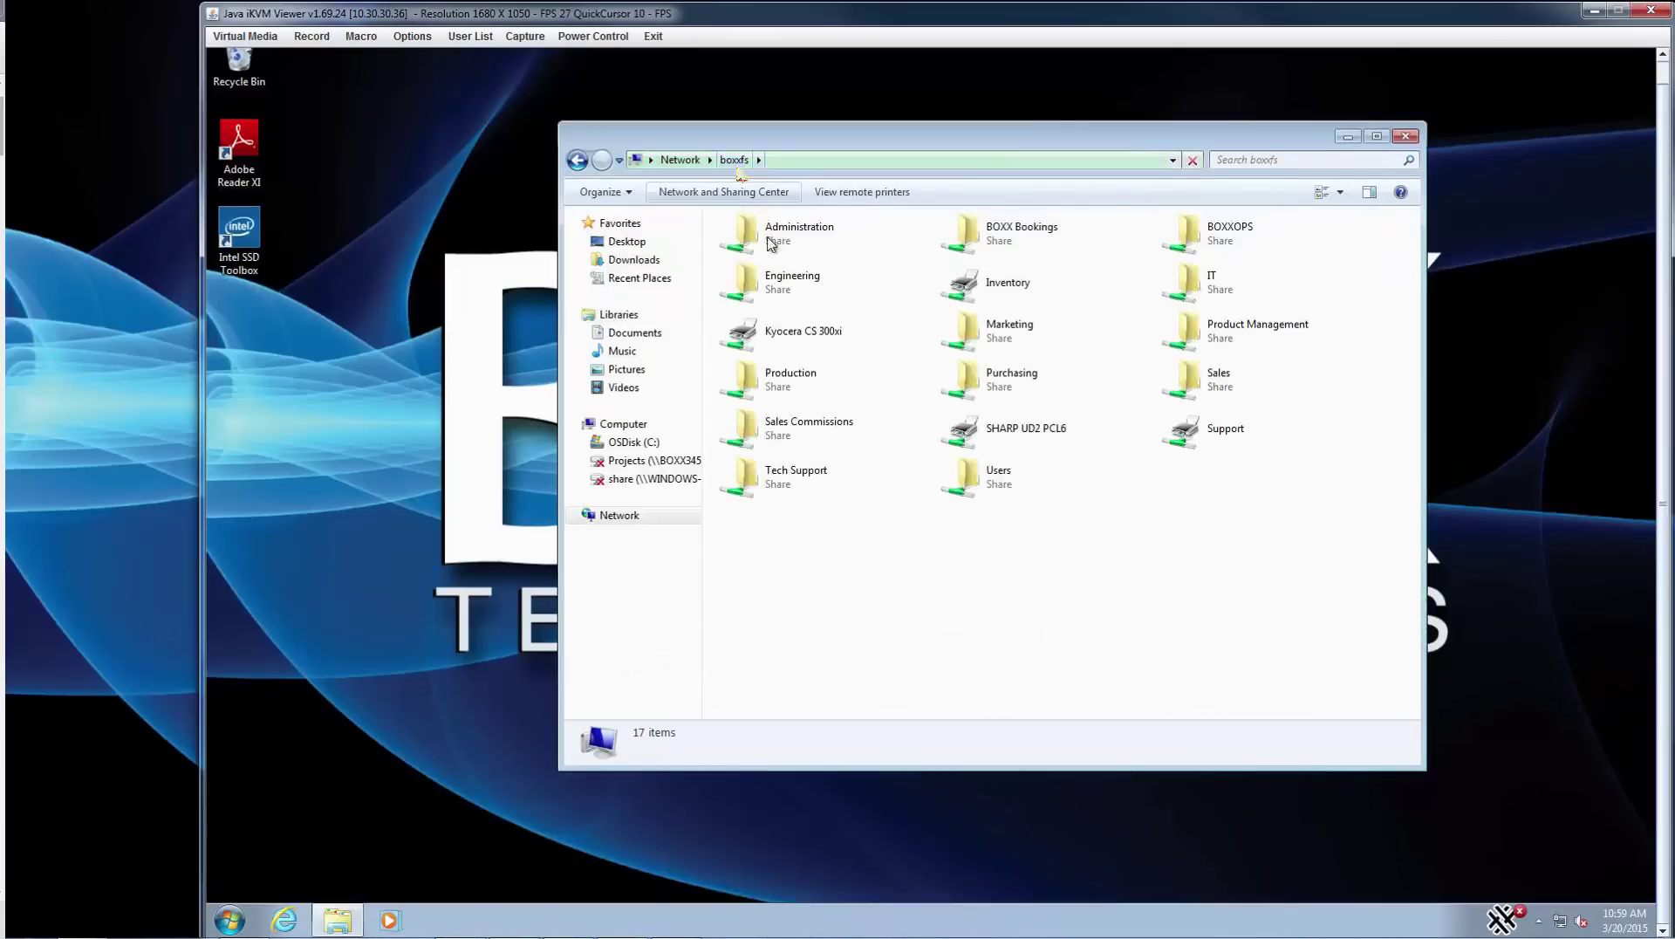
- Browse Engineering > Applications > Autodesk > 2015 > Entertainment Creation Suite and run its setup program
double_click(792, 275)
double_click(768, 275)
double_click(758, 408)
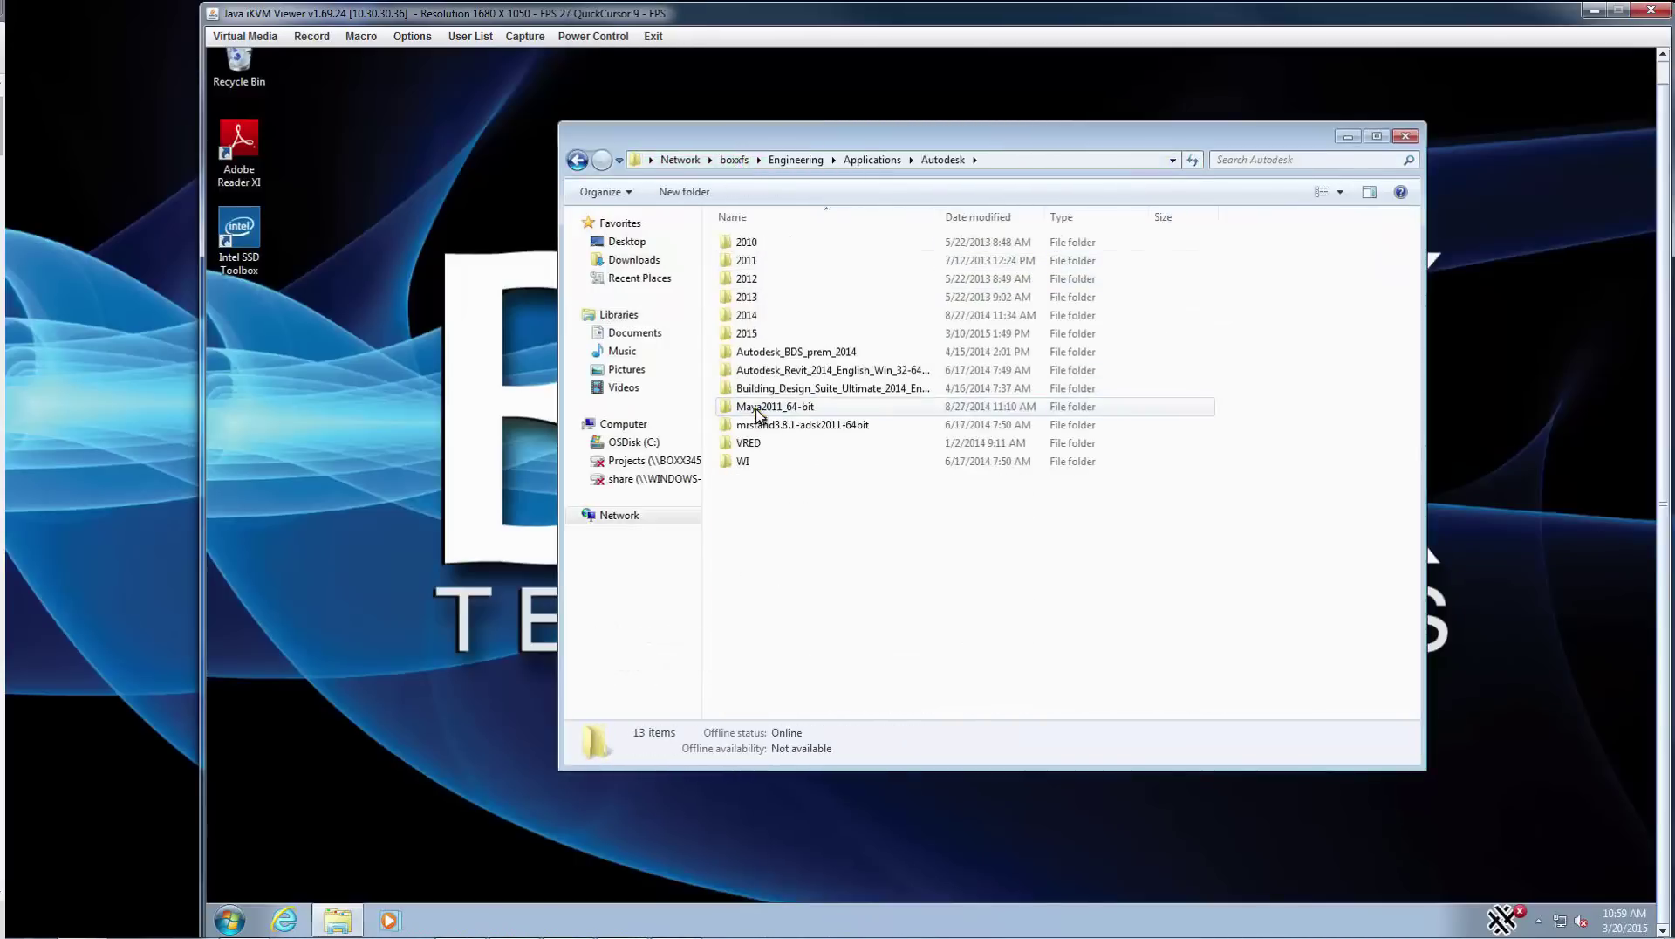
double_click(747, 335)
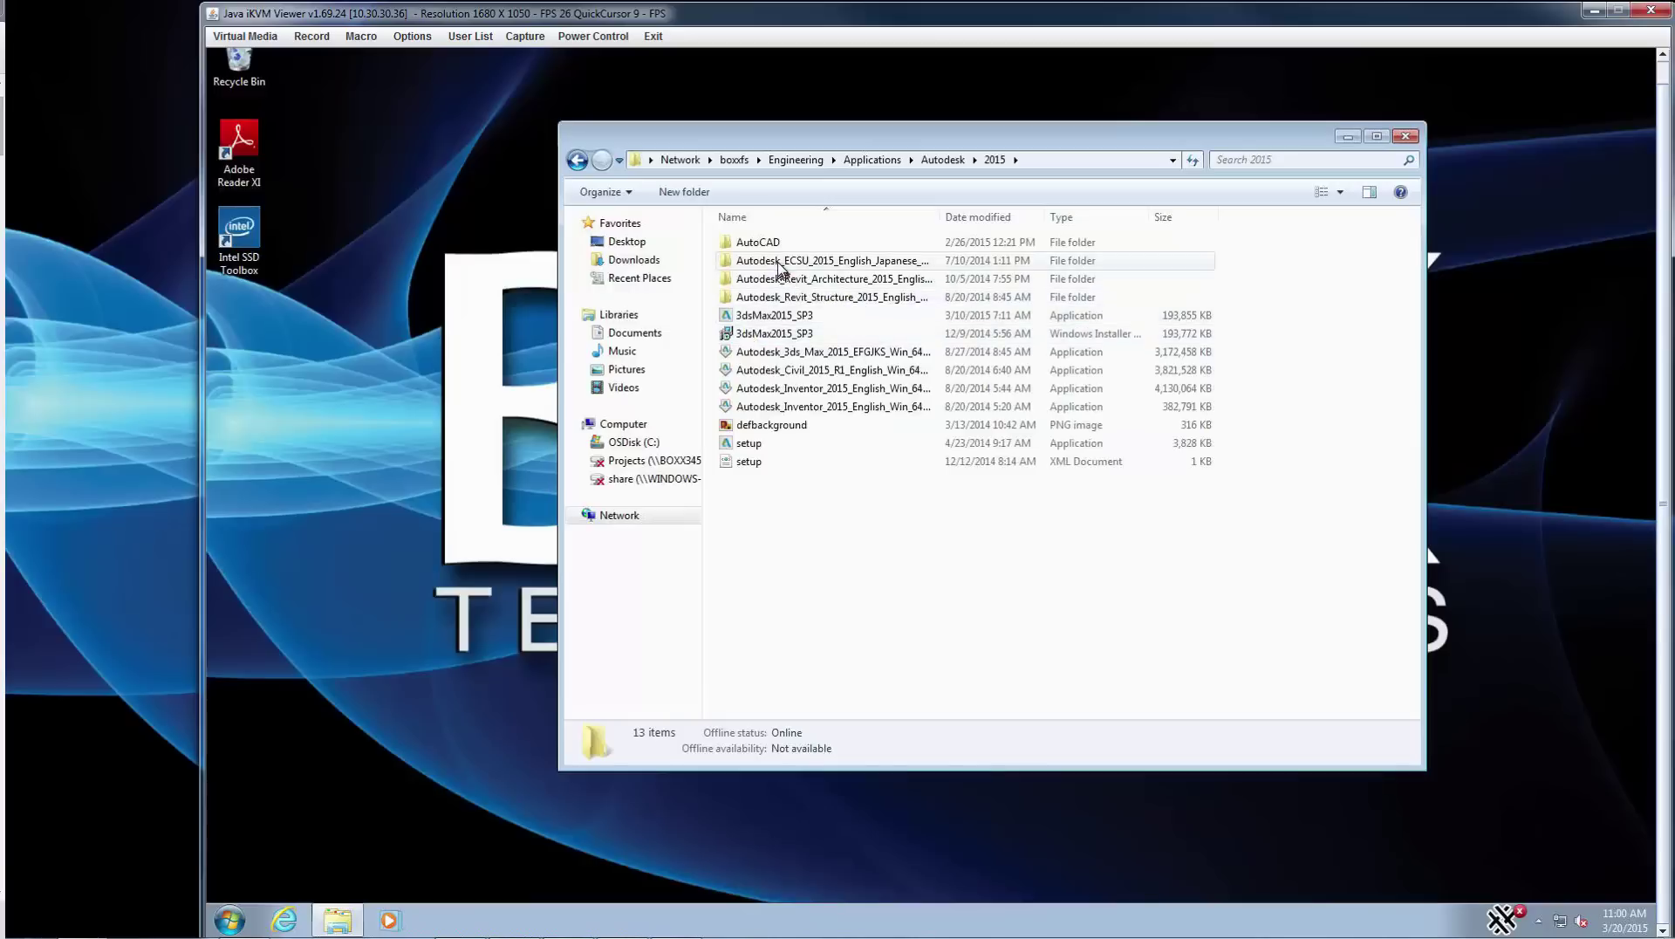
double_click(785, 260)
double_click(747, 479)
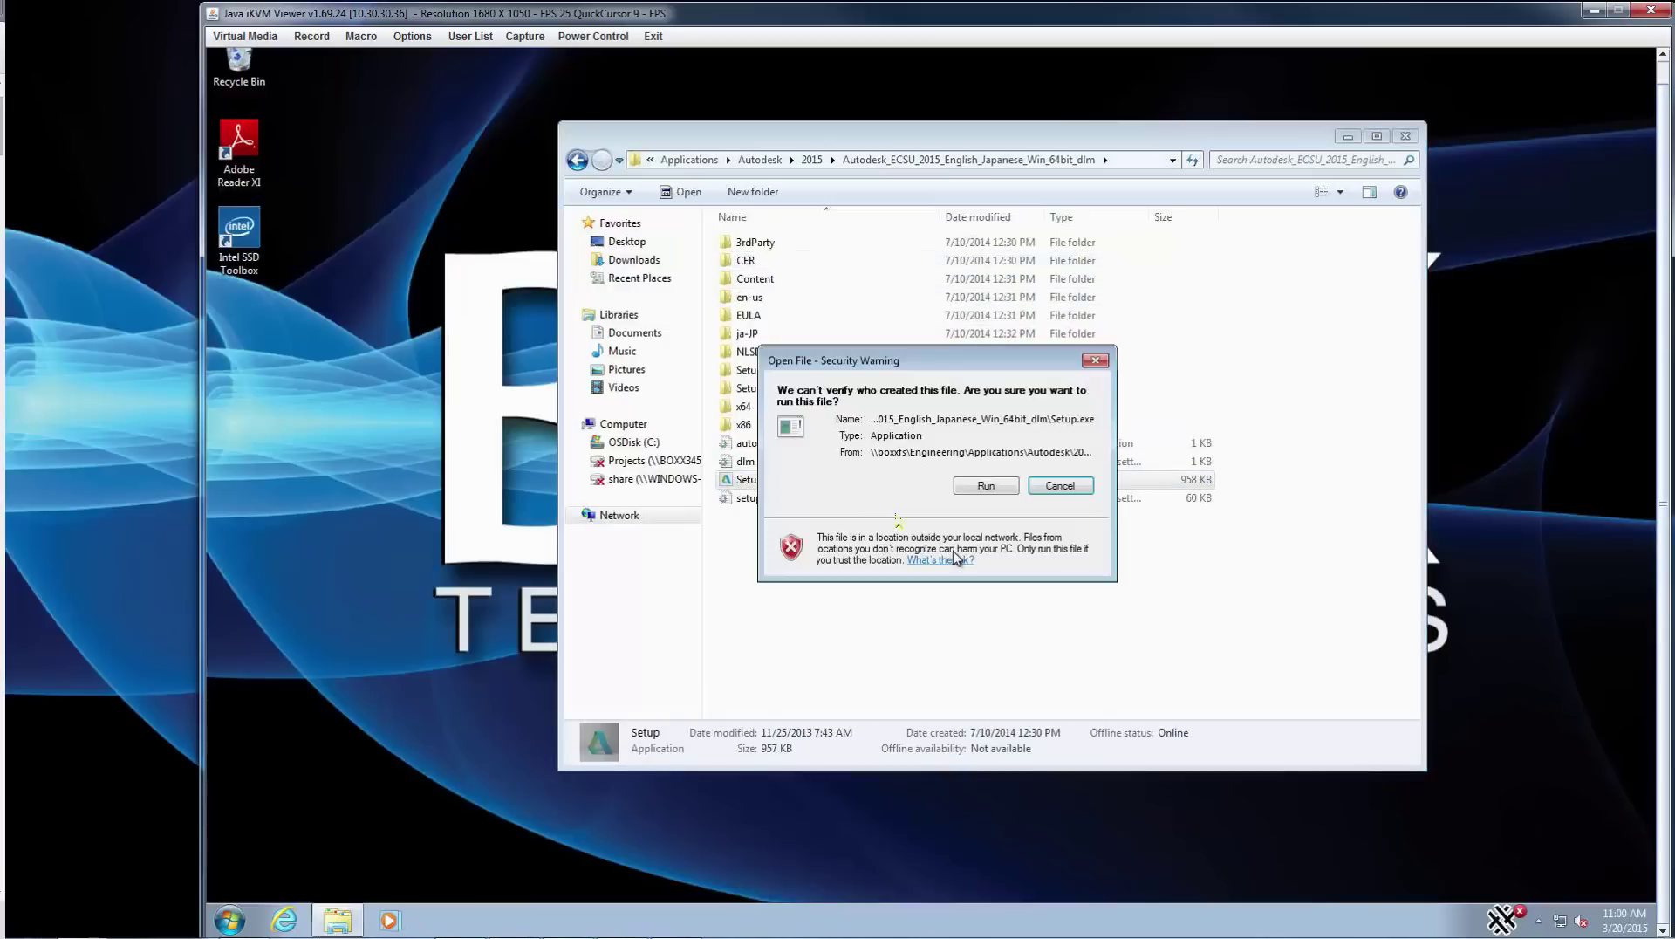
click(983, 487)
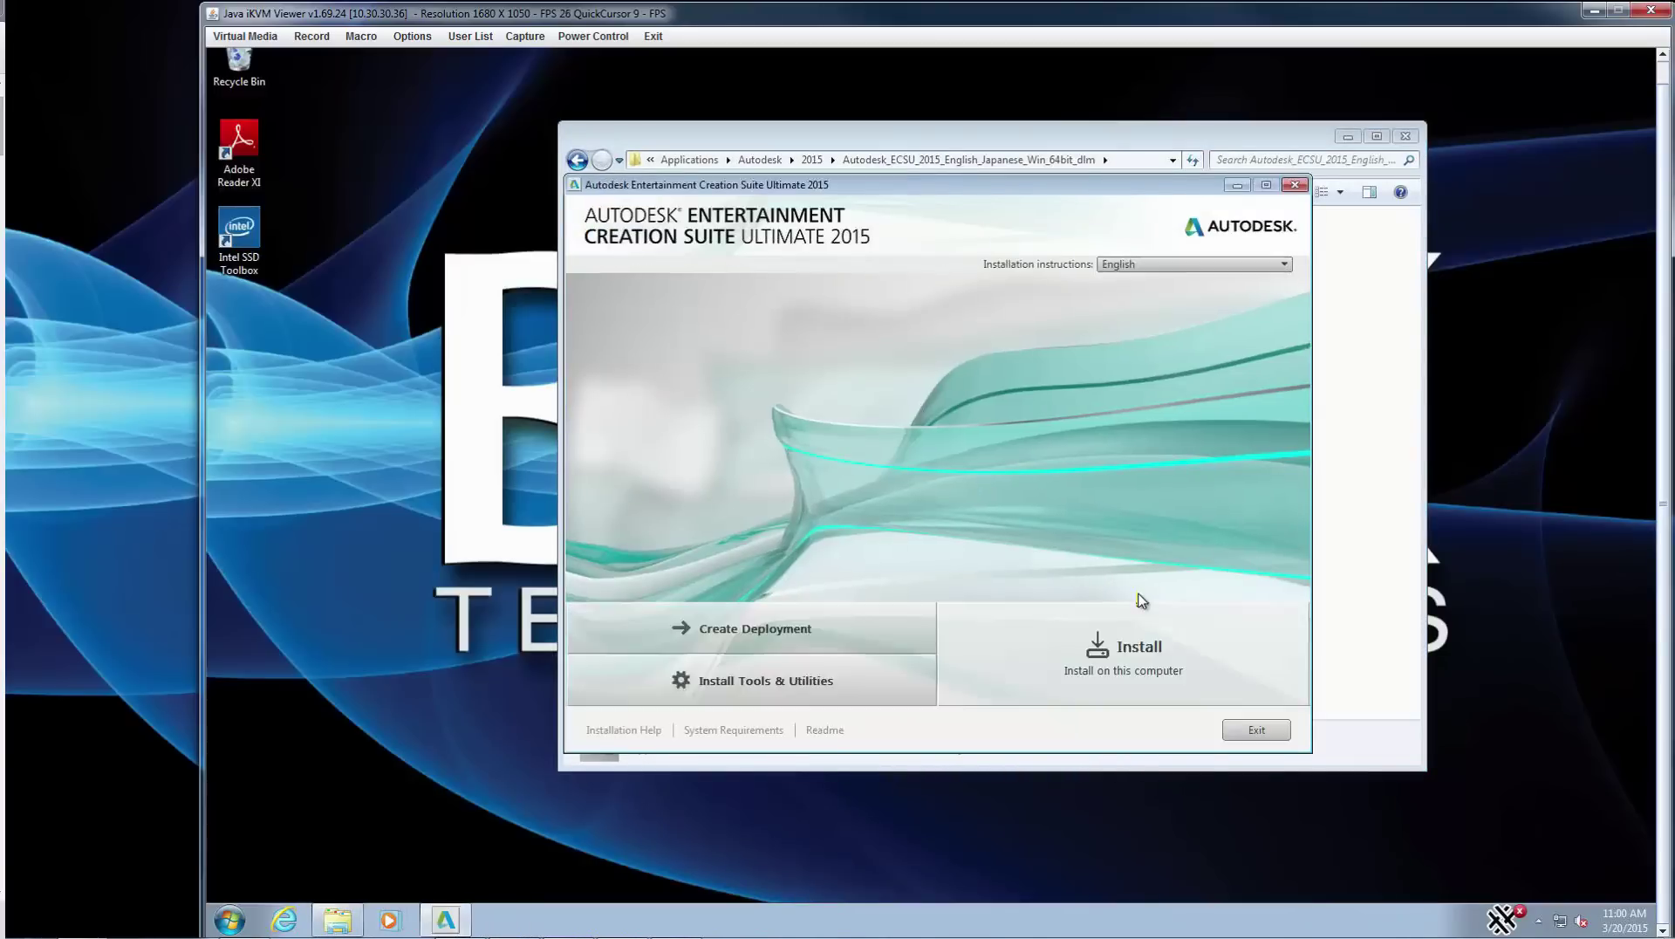
- Choose Install, accept the license agreement, and select the 30-day trial
click(1132, 660)
click(1169, 681)
click(1169, 730)
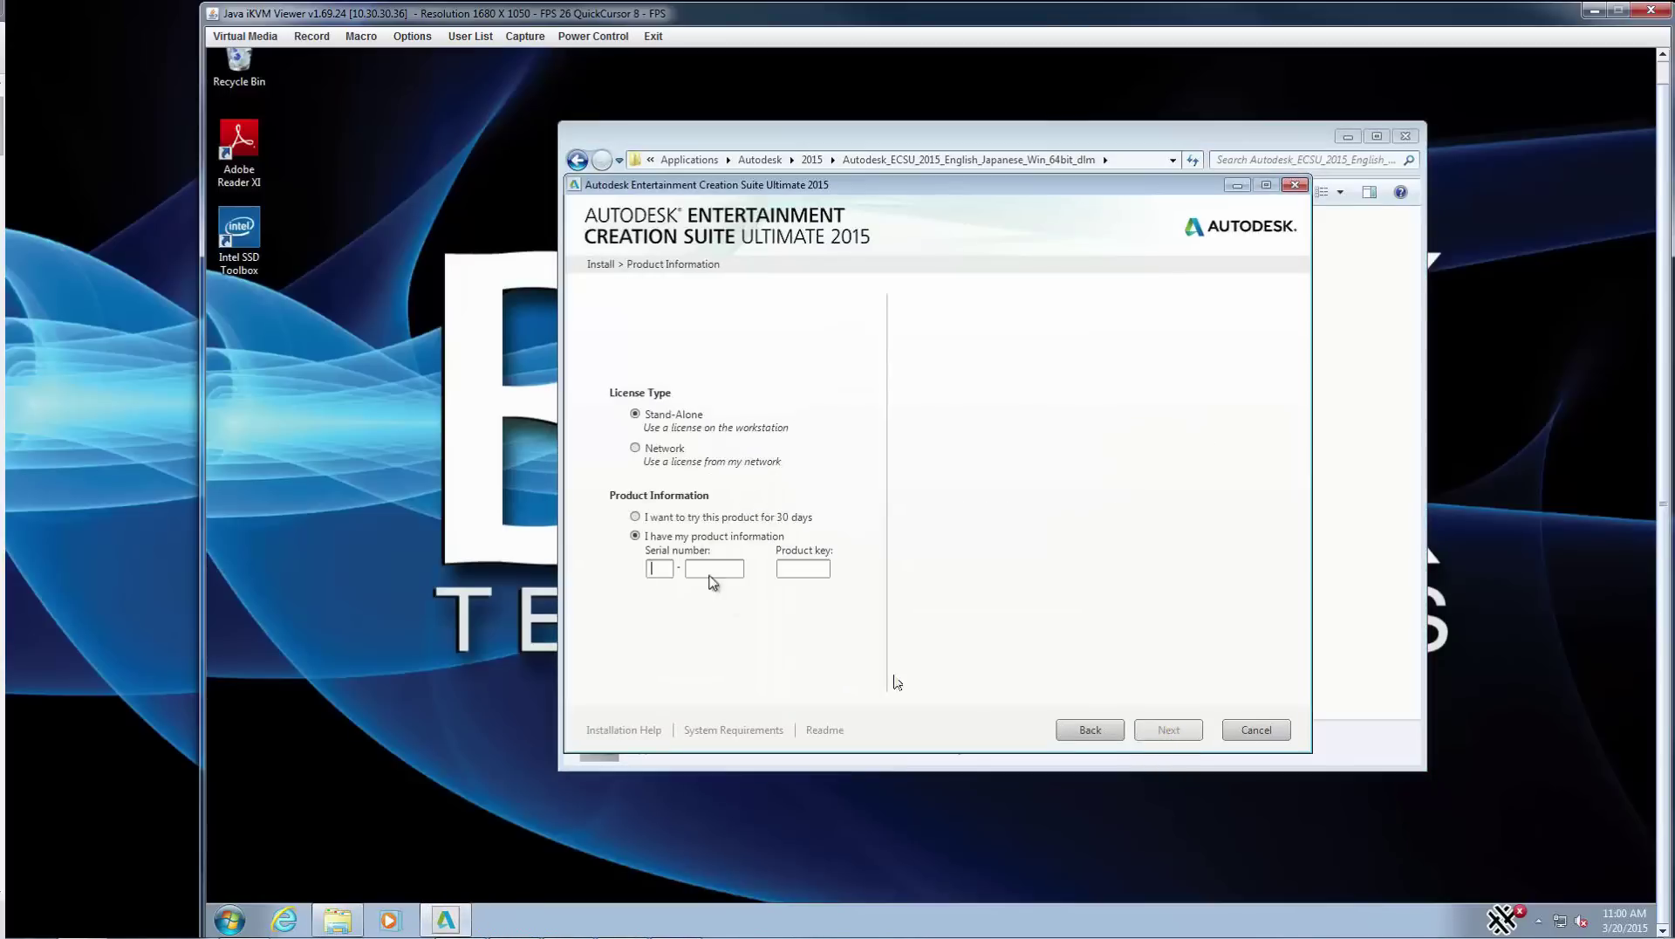
click(636, 516)
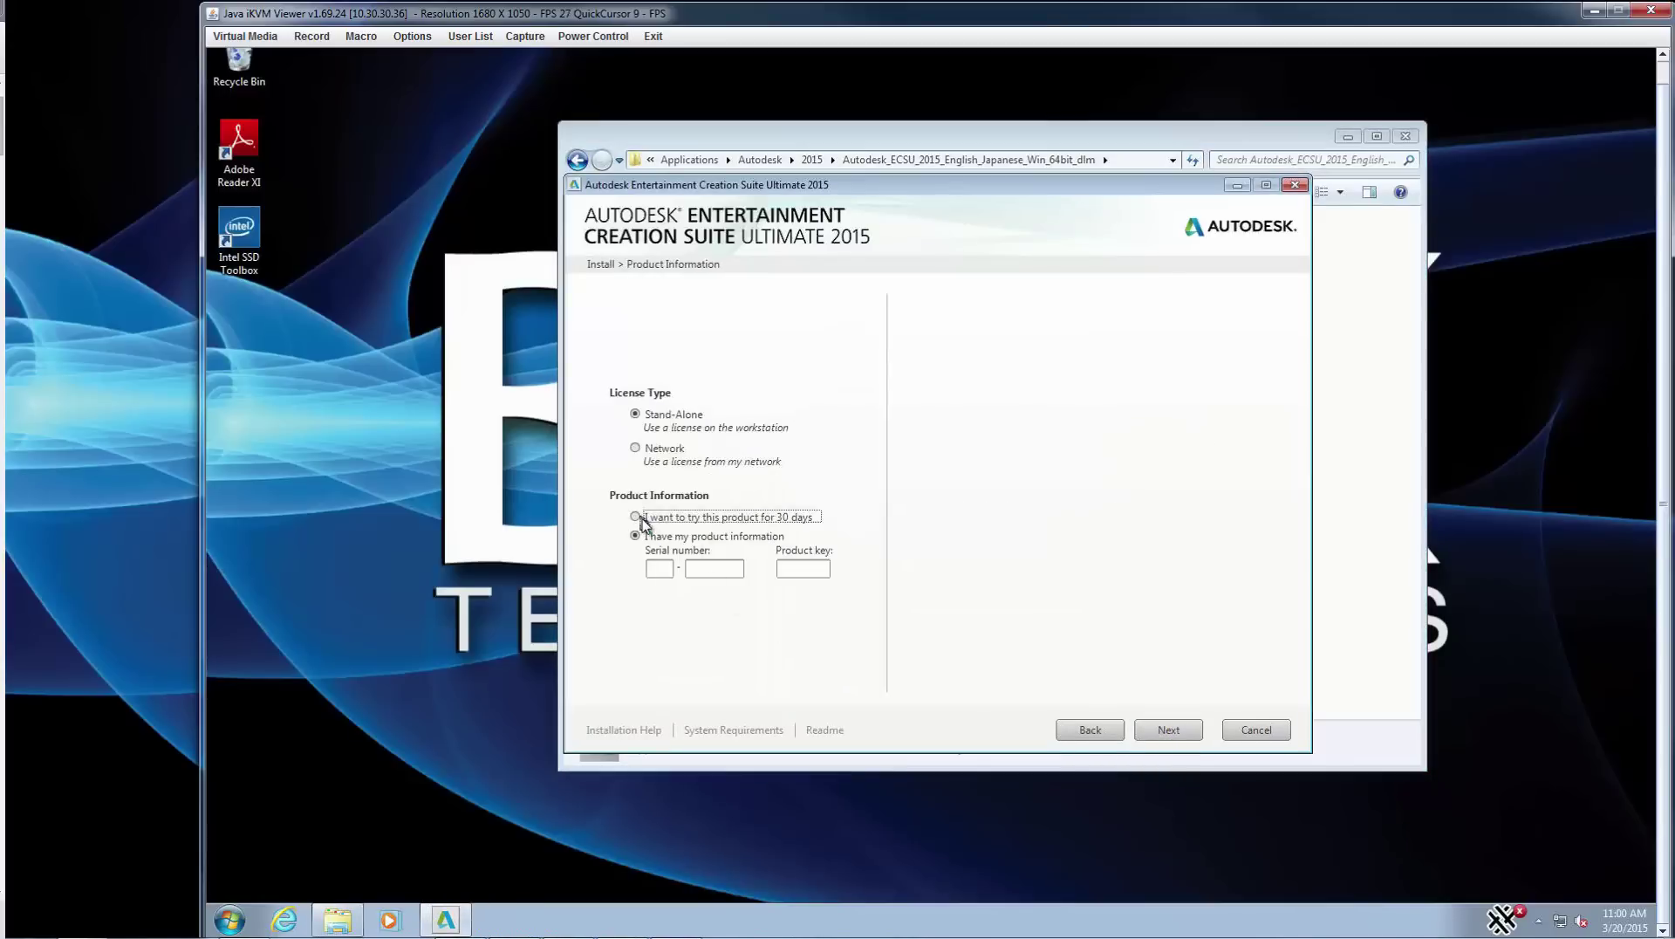
click(1169, 731)
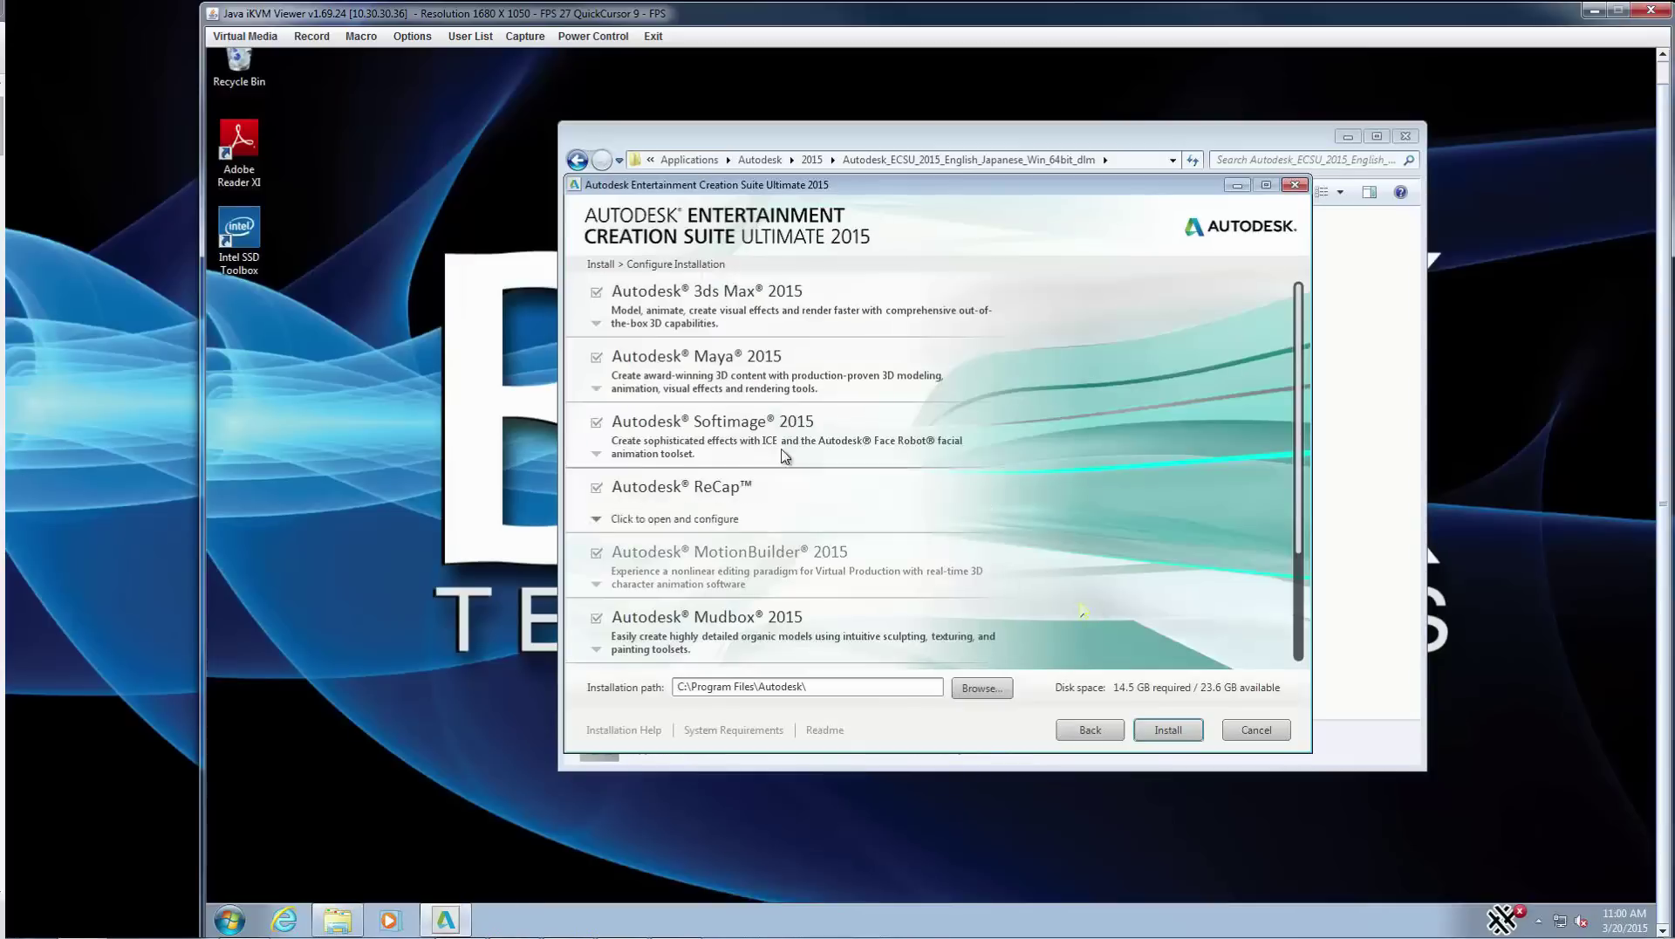
- Exclude Maya, Softimage, ReCap, MotionBuilder and Mudbox, install the rest, and close the installer
click(595, 357)
click(595, 423)
click(596, 488)
click(596, 553)
scroll(596, 567, down, 3)
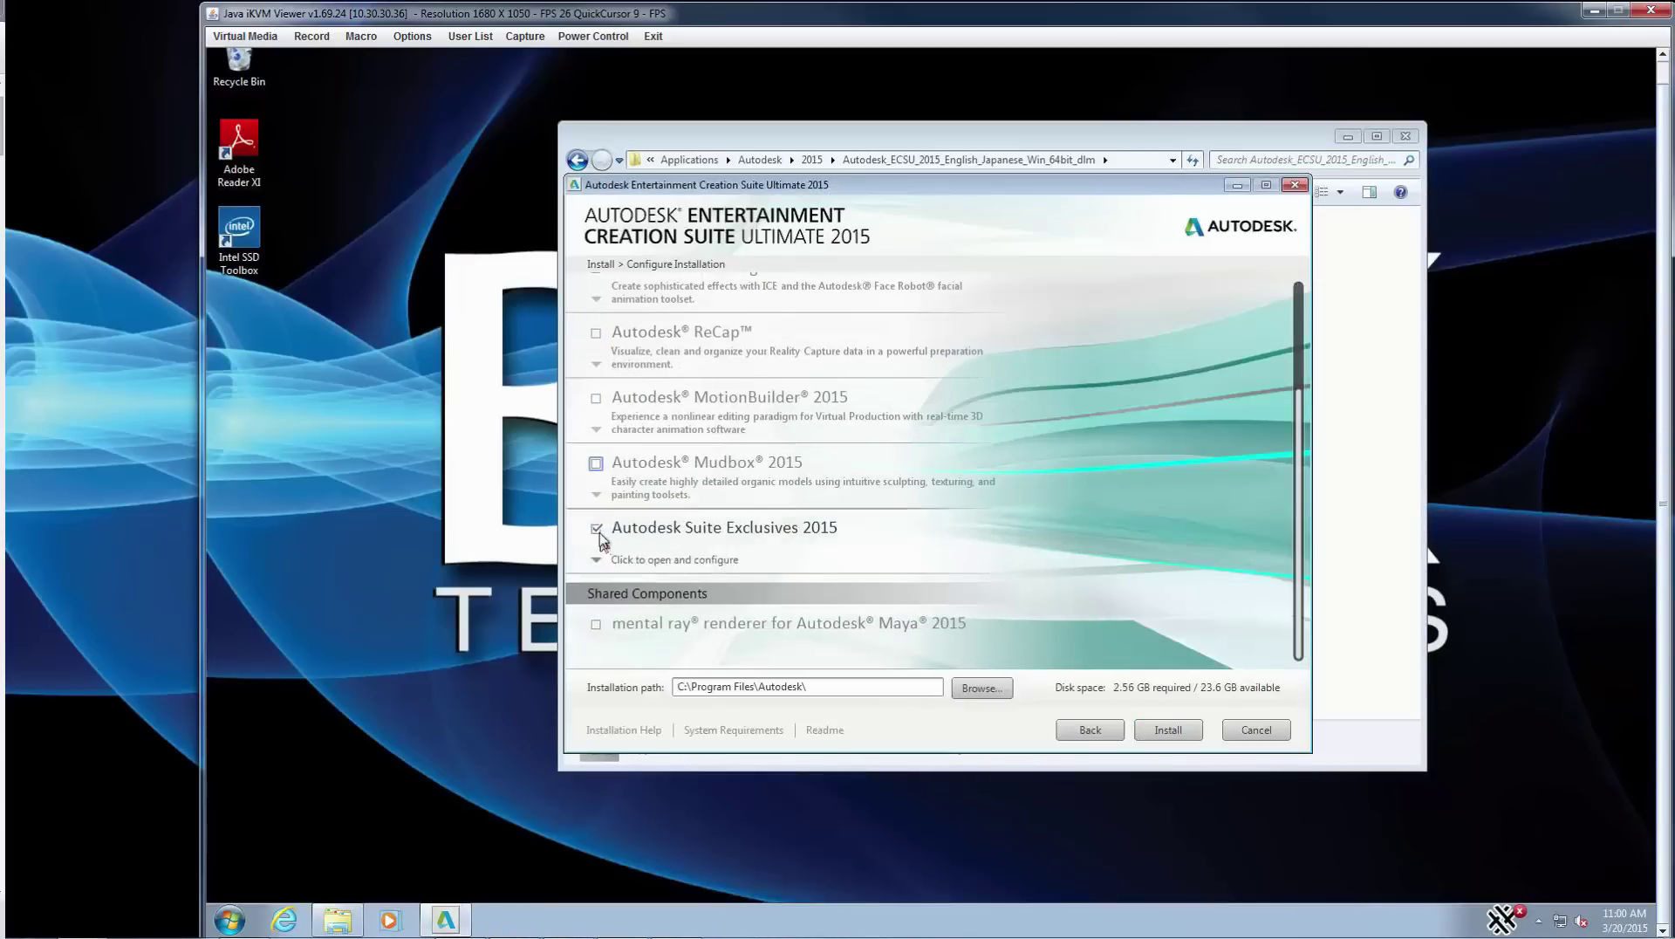
scroll(596, 602, up, 3)
click(596, 618)
click(1161, 729)
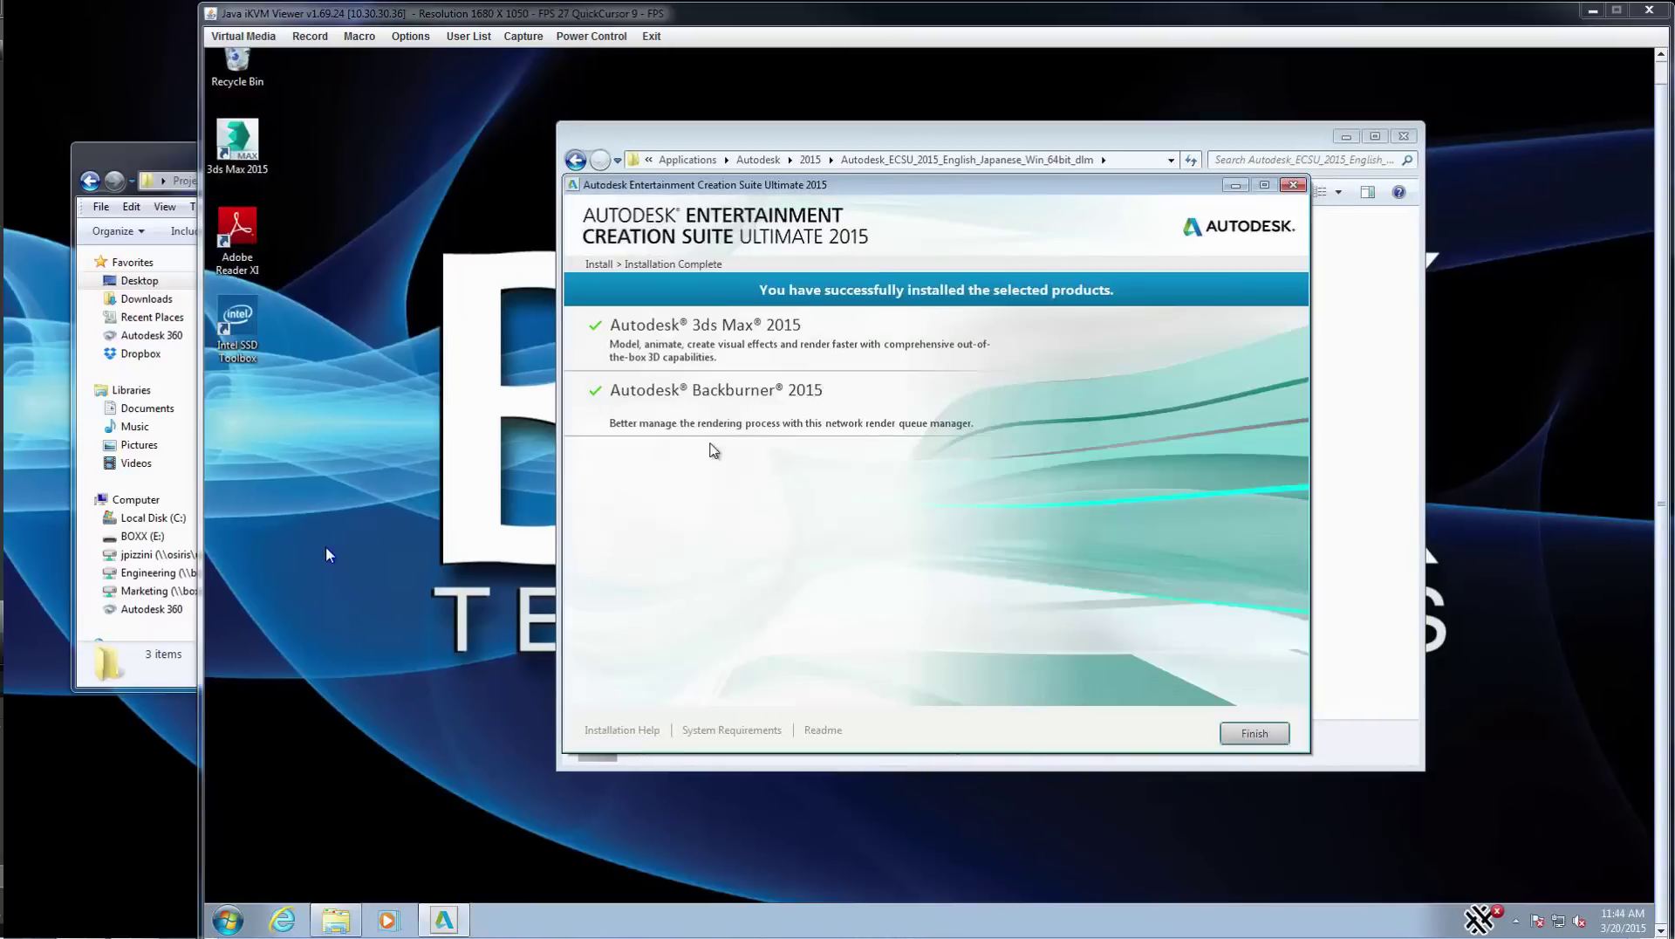
click(1256, 734)
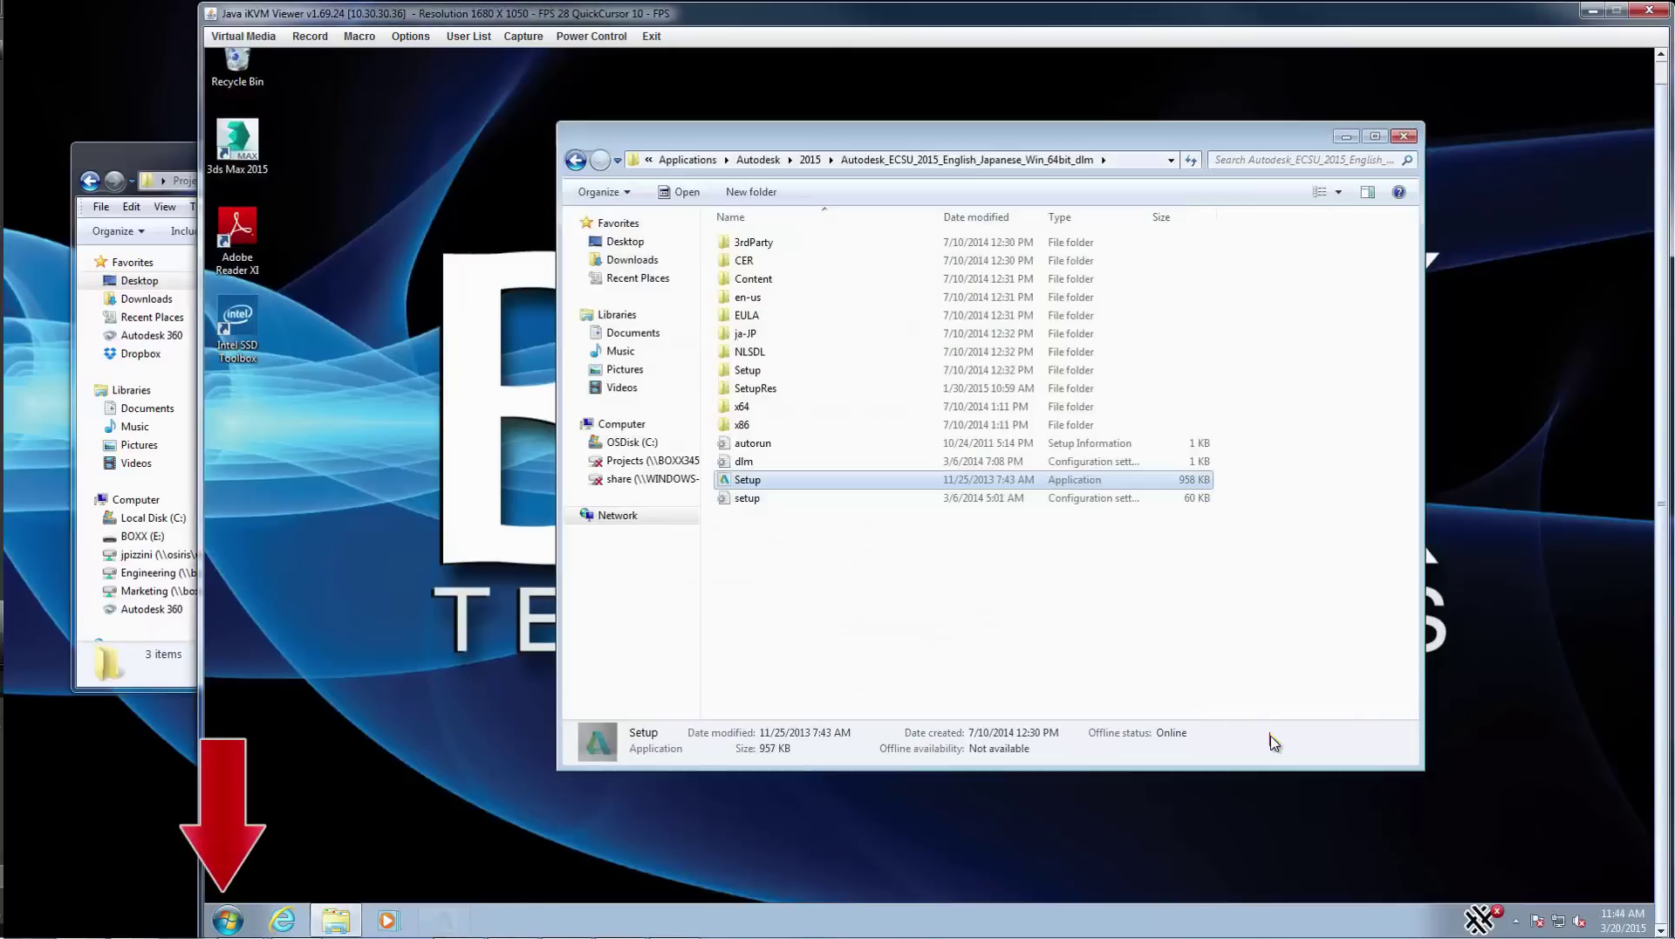
- Expand Start > All Programs > Autodesk to reveal the 3ds Max 2015 and Backburner 2015 folders
click(230, 922)
click(261, 843)
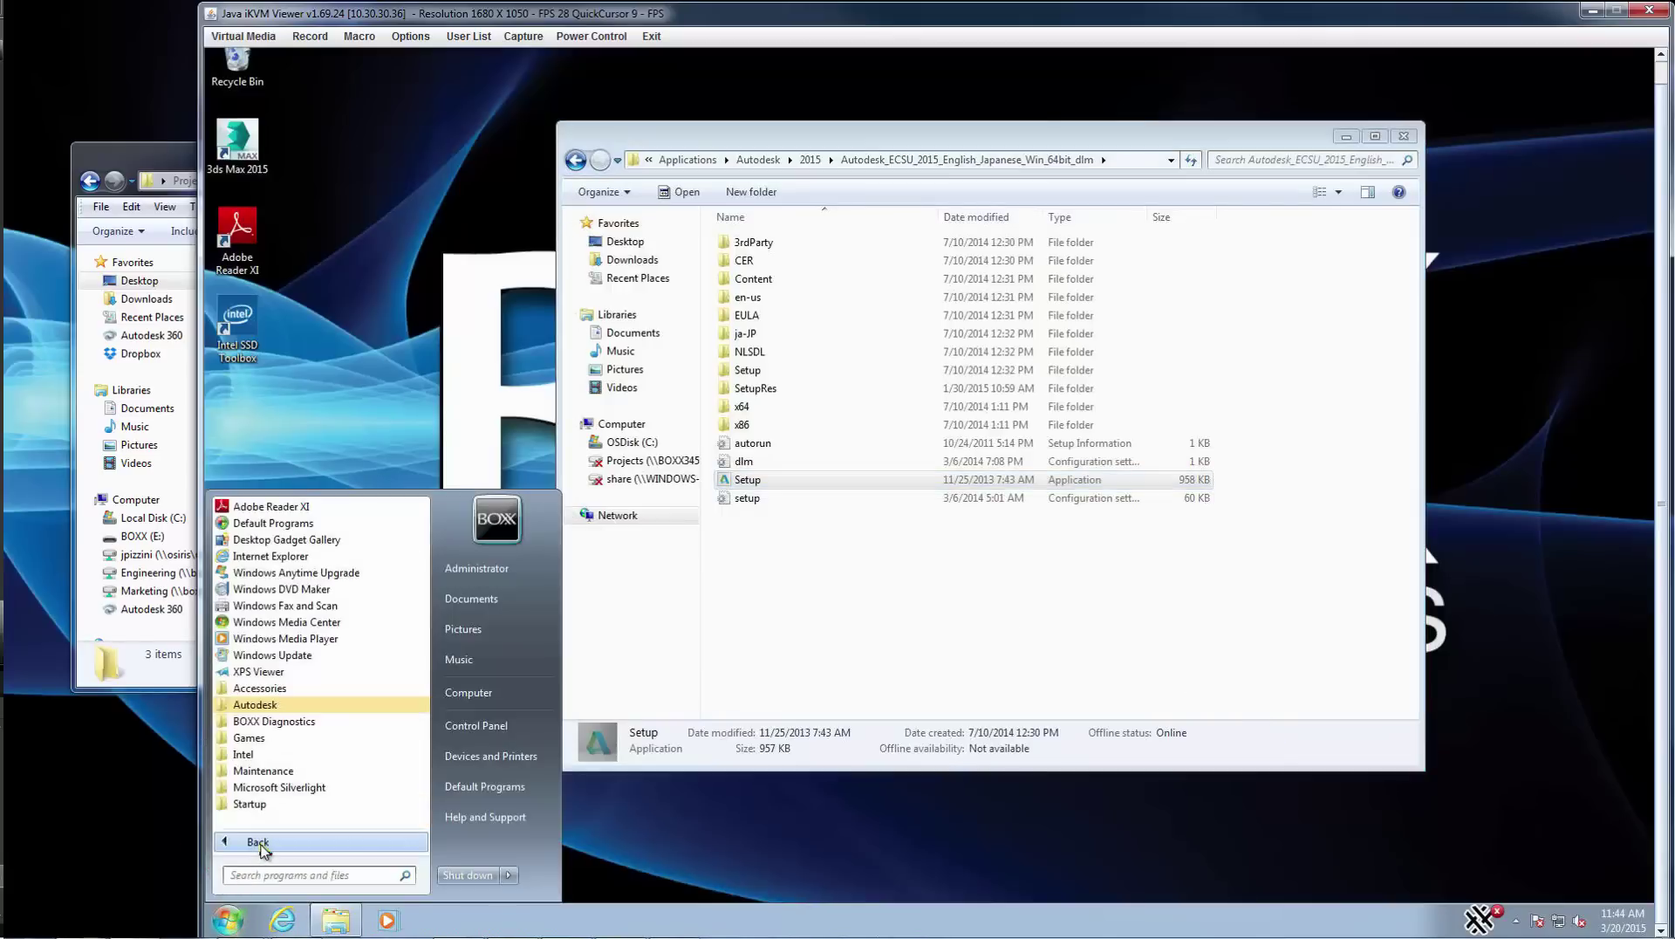
click(258, 705)
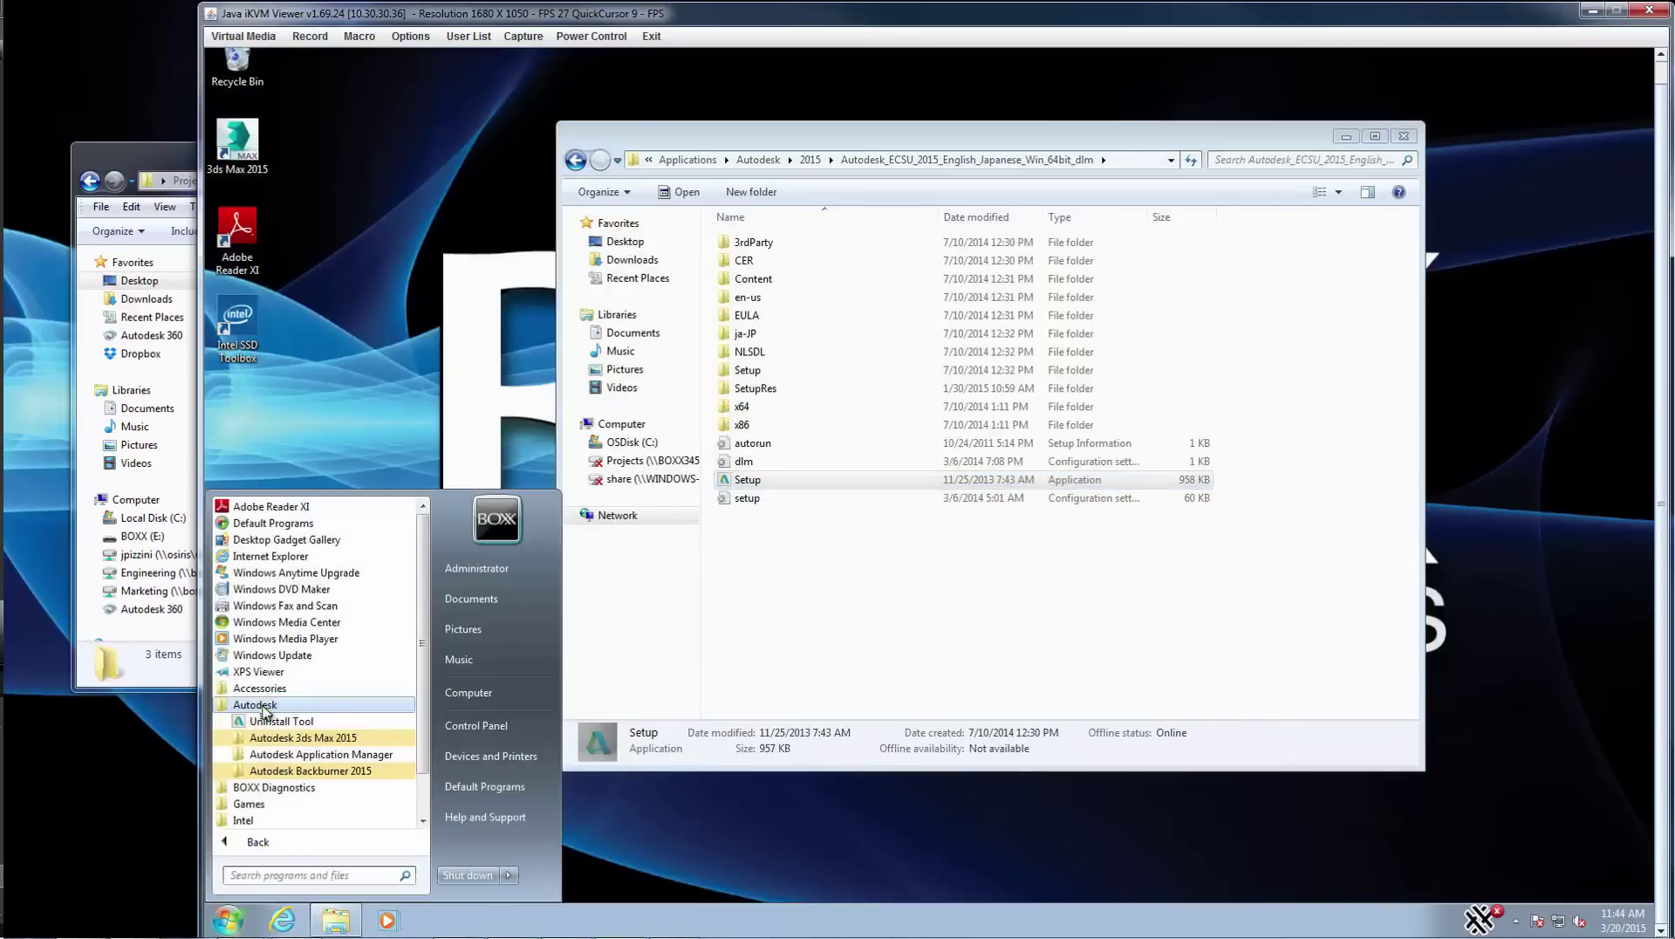
click(295, 737)
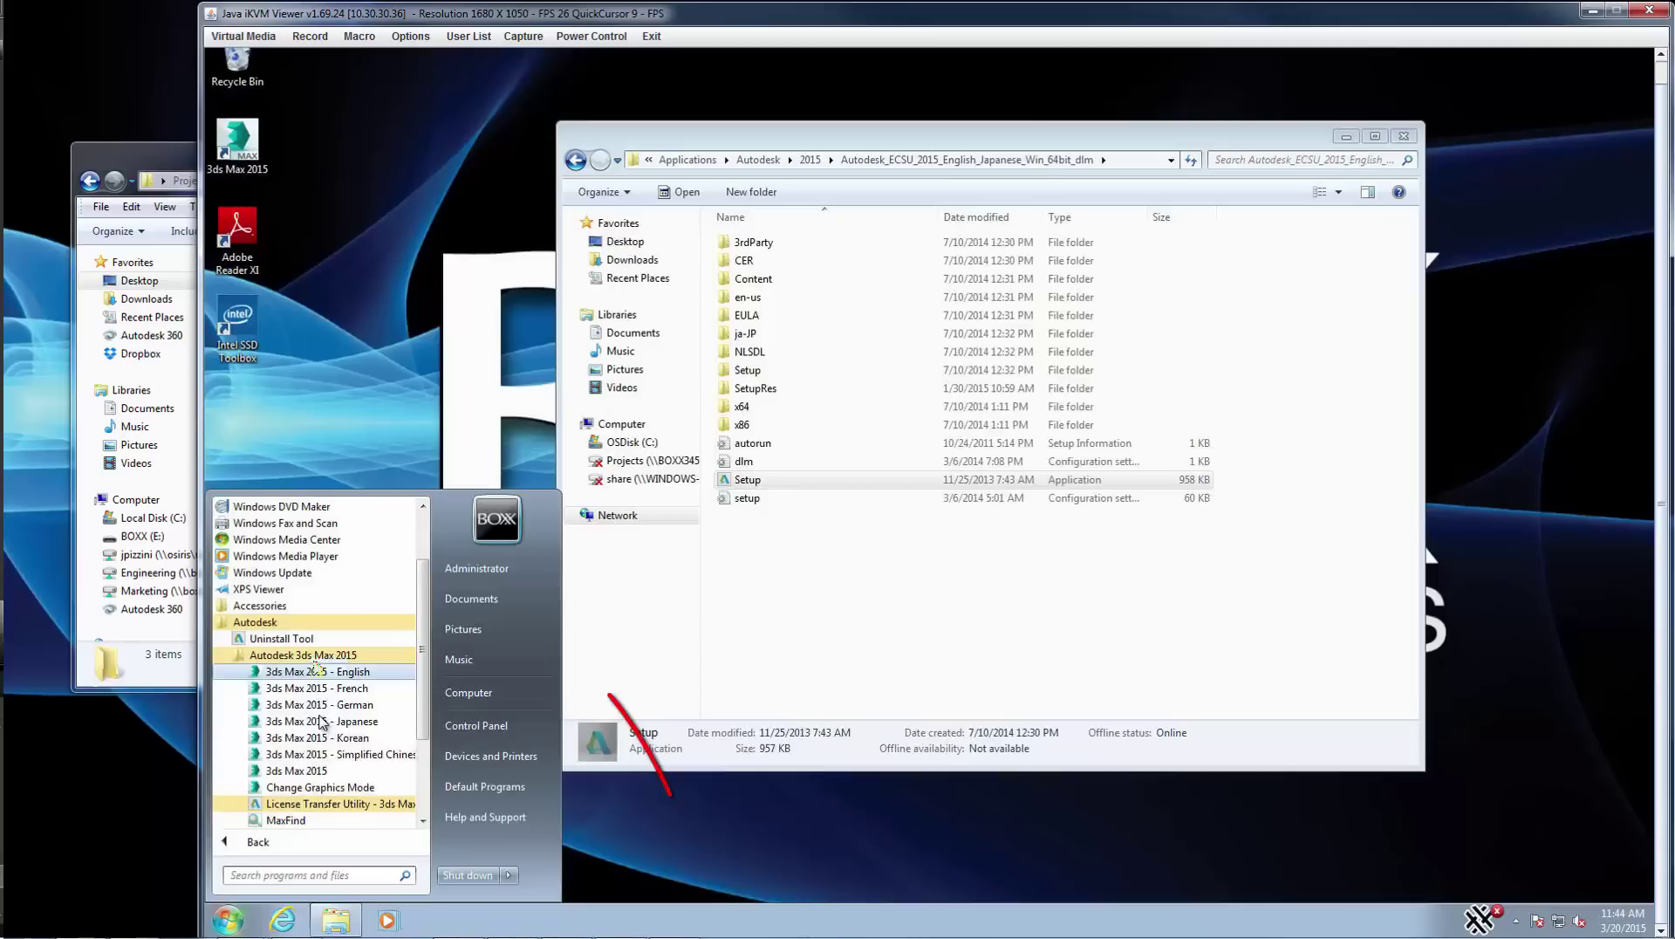
scroll(323, 759, down, 2)
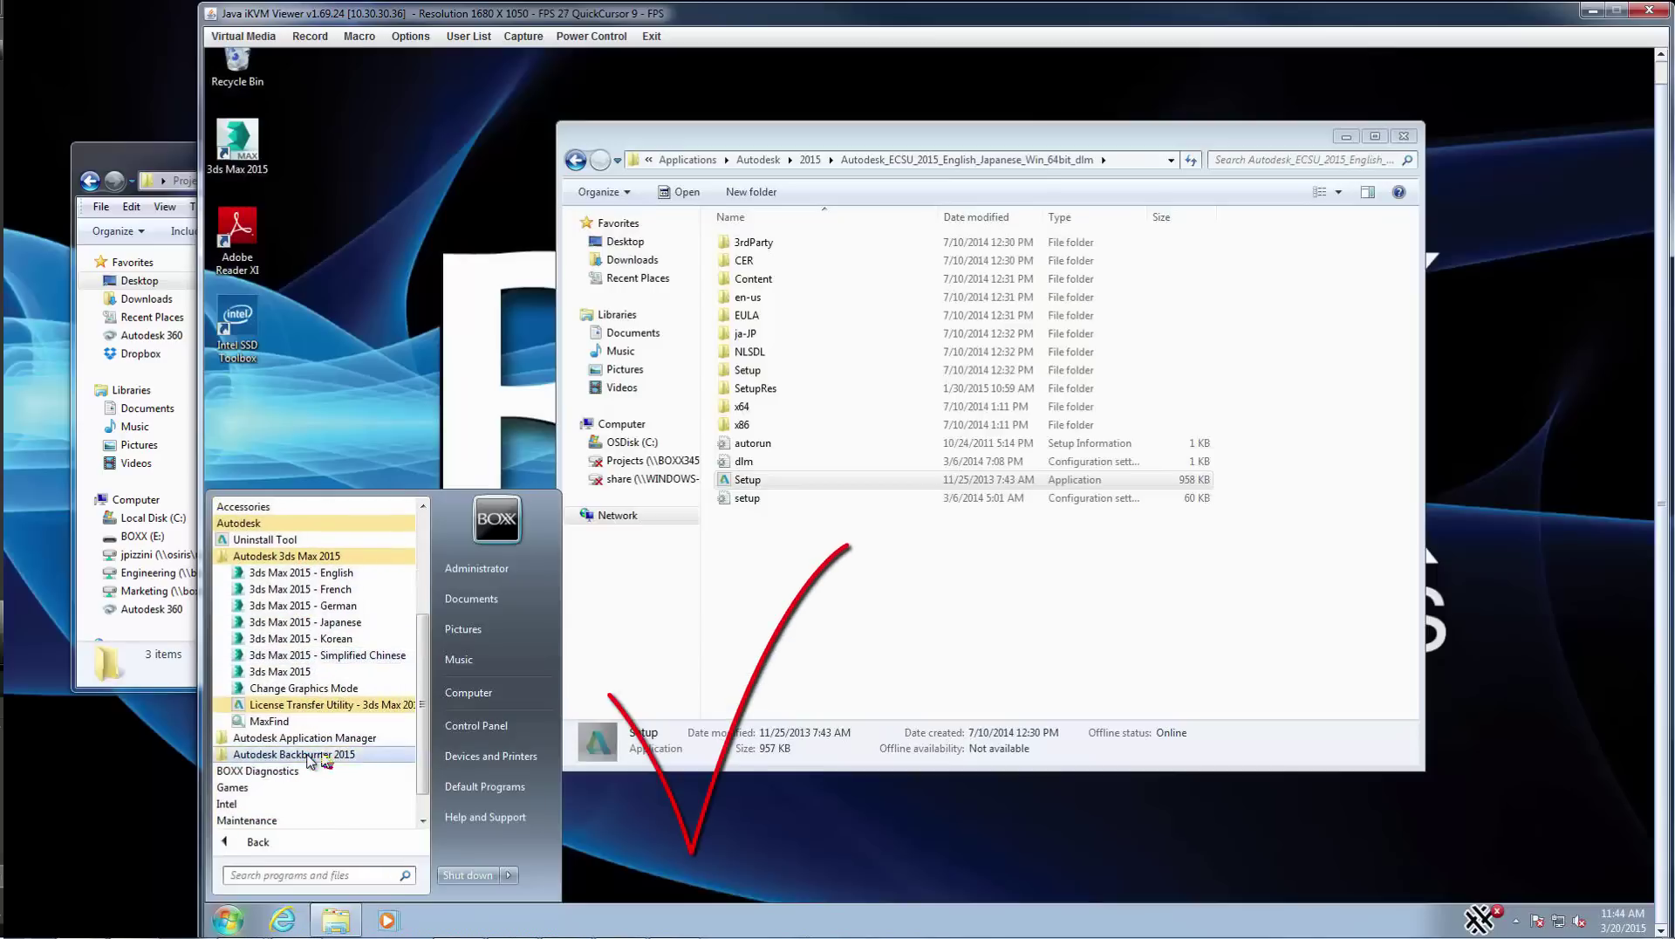
click(307, 756)
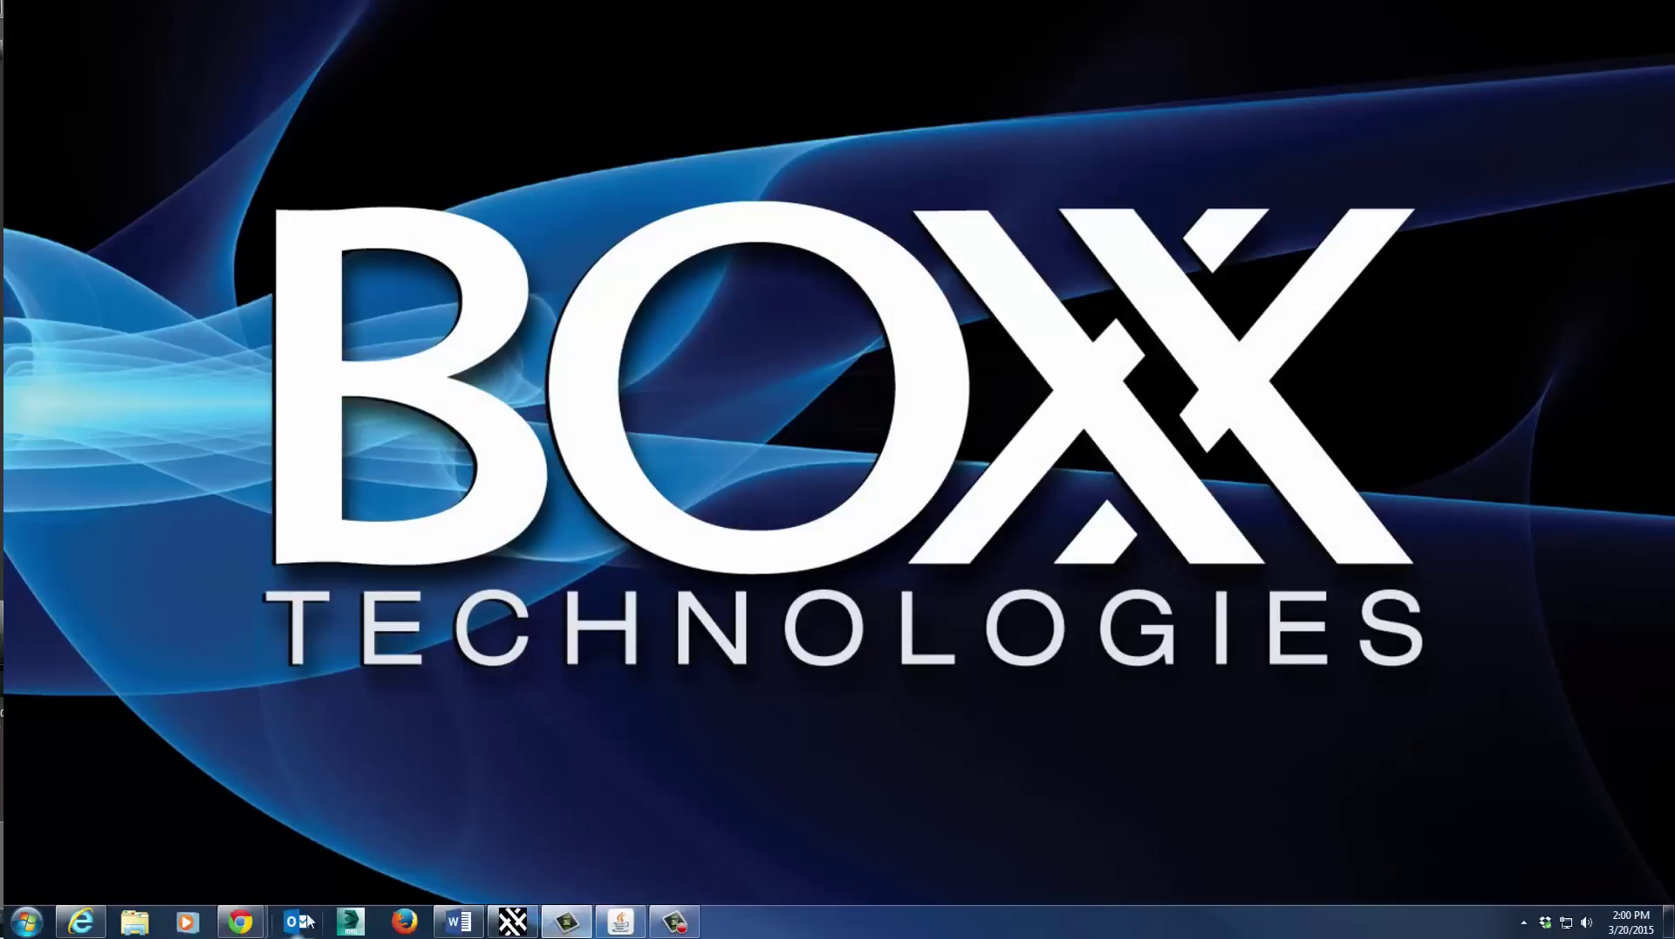
- Create a new folder named Projects on Local Disk (C:)
click(137, 929)
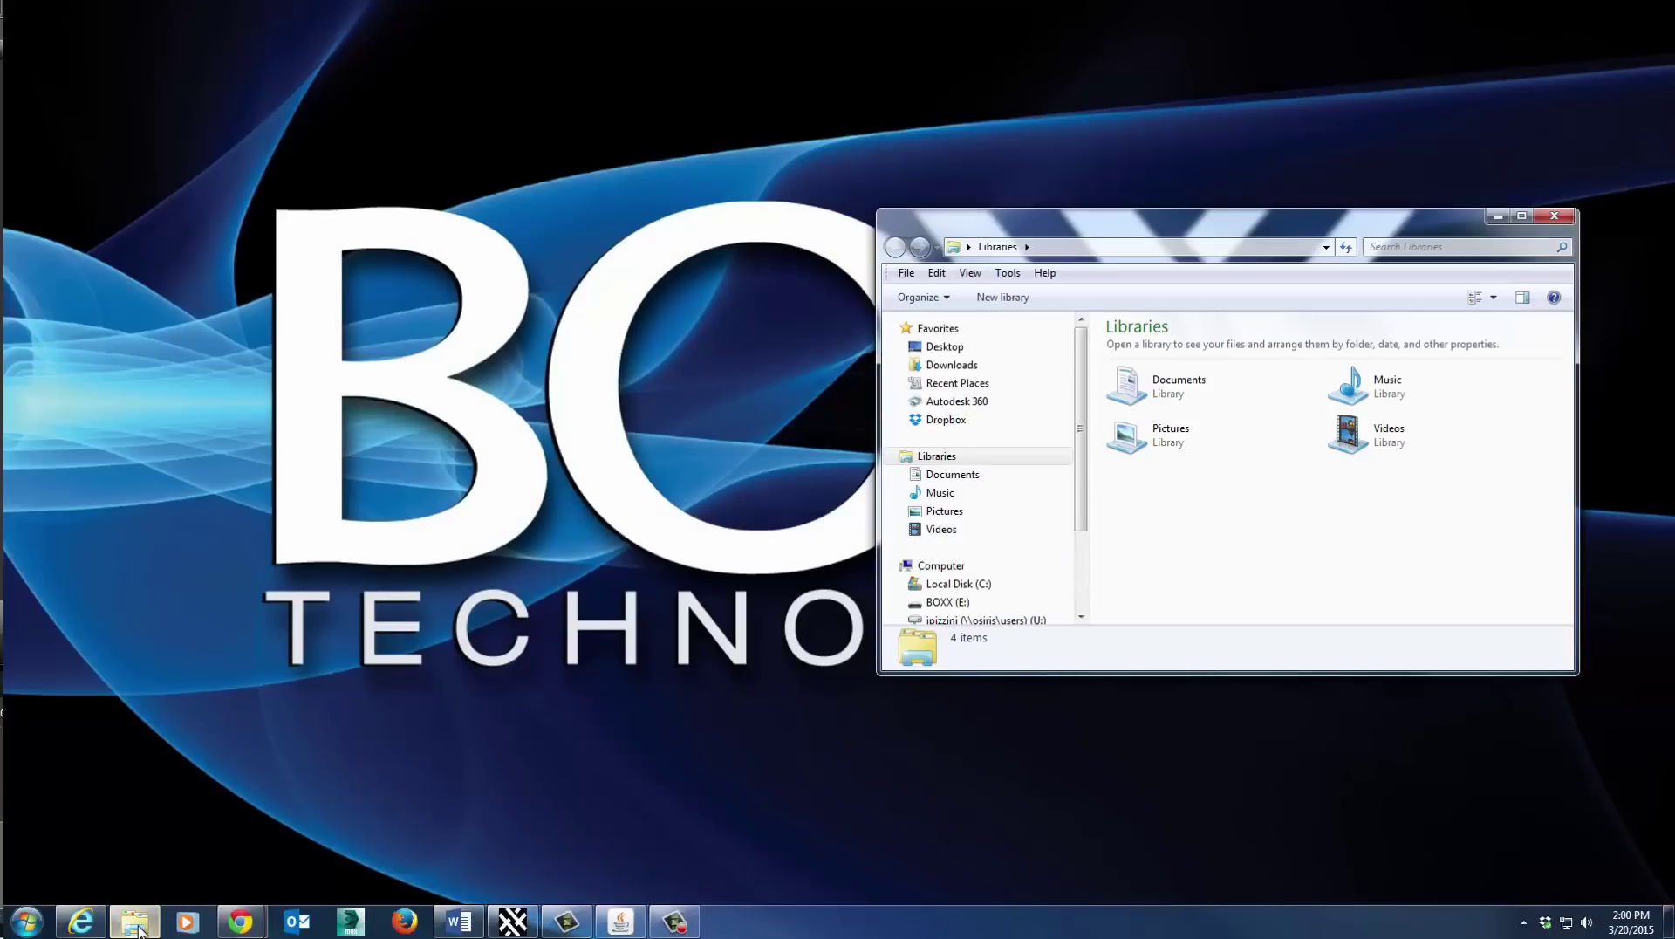
click(955, 585)
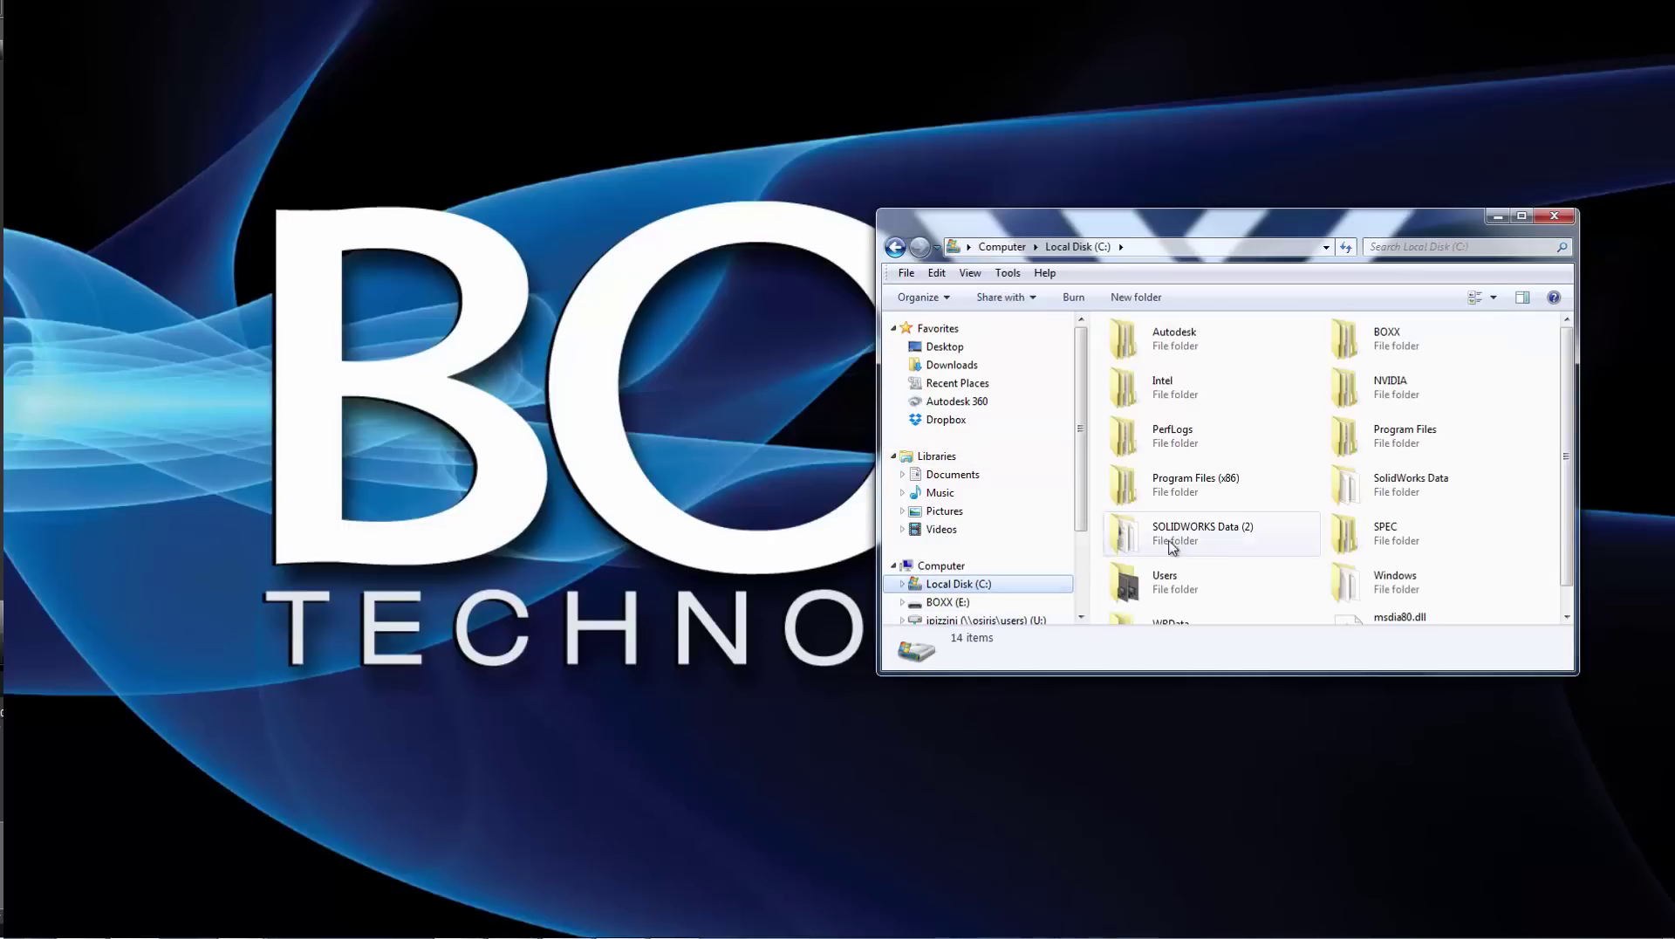
right_click(1489, 554)
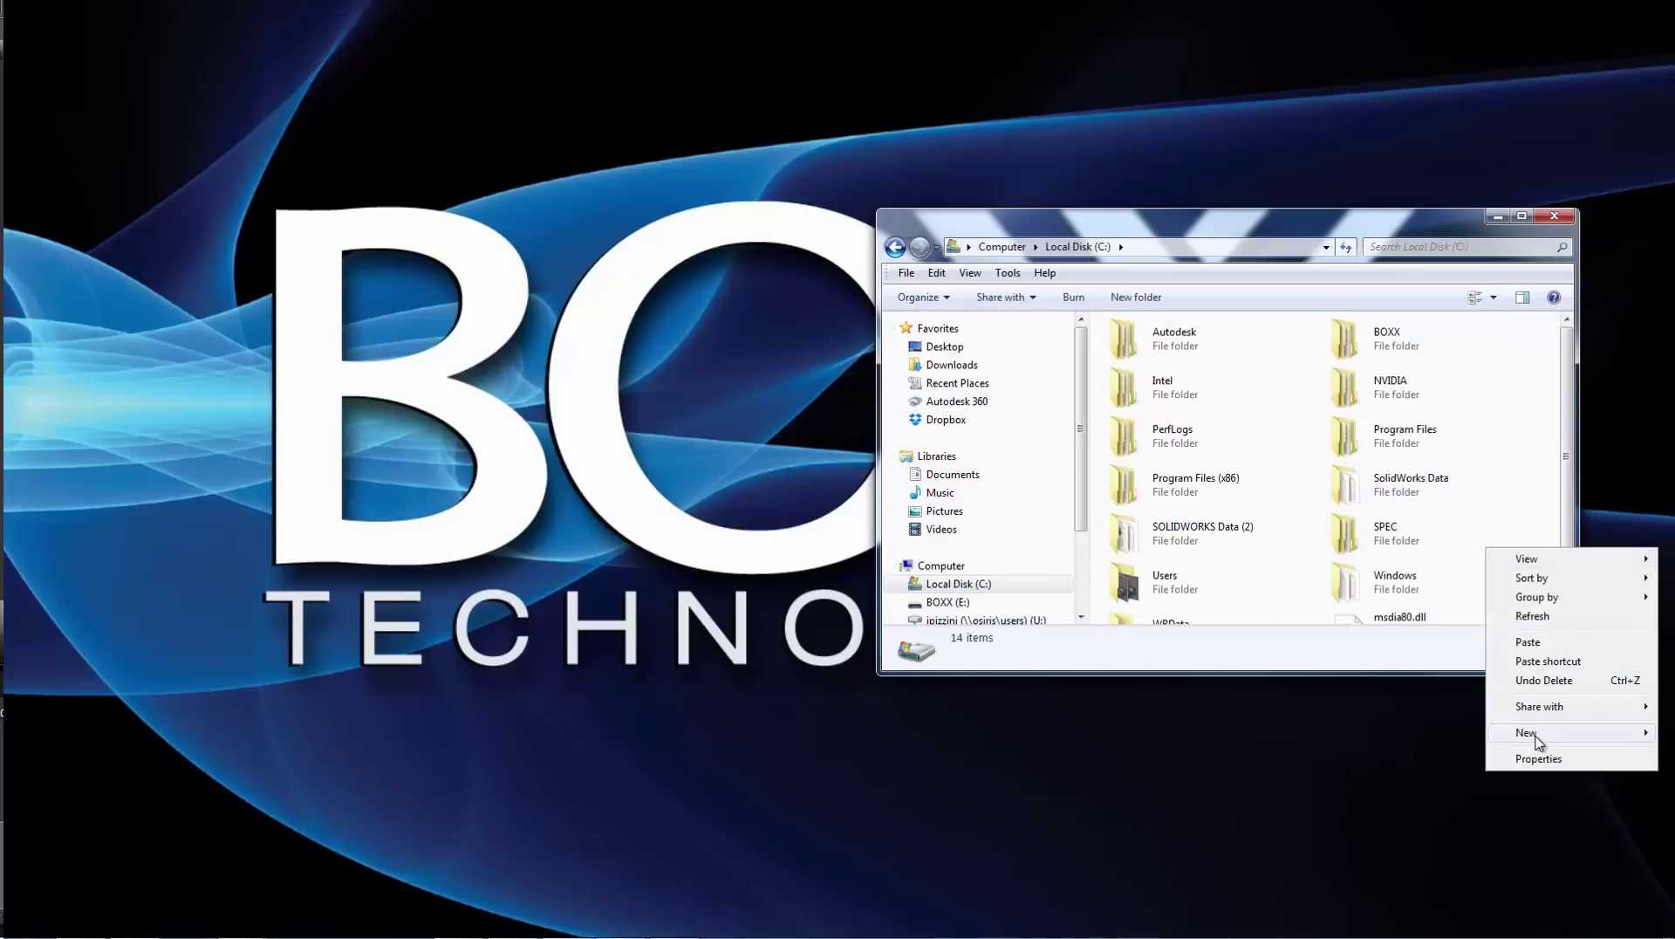
mouse_move(1527, 733)
click(1296, 420)
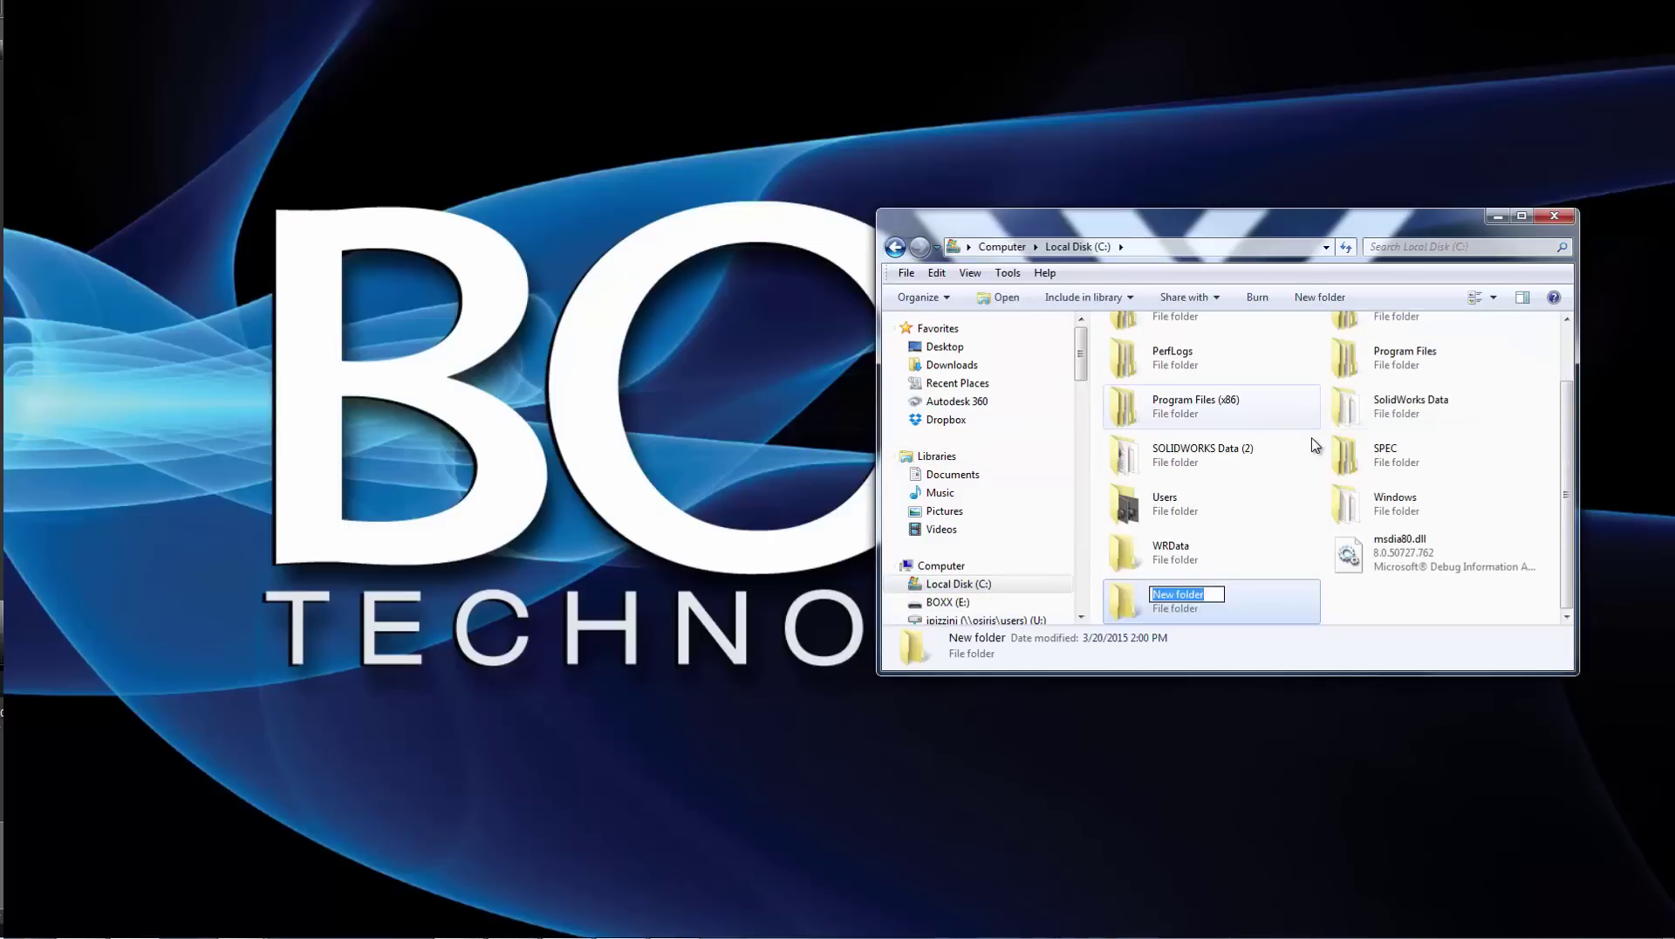
text(Projects)
key(Return)
- In a second Explorer window, copy everything in Desktop\Projects\Animation Projects
right_click(136, 921)
click(95, 835)
drag(950, 253, 333, 249)
click(342, 372)
double_click(539, 367)
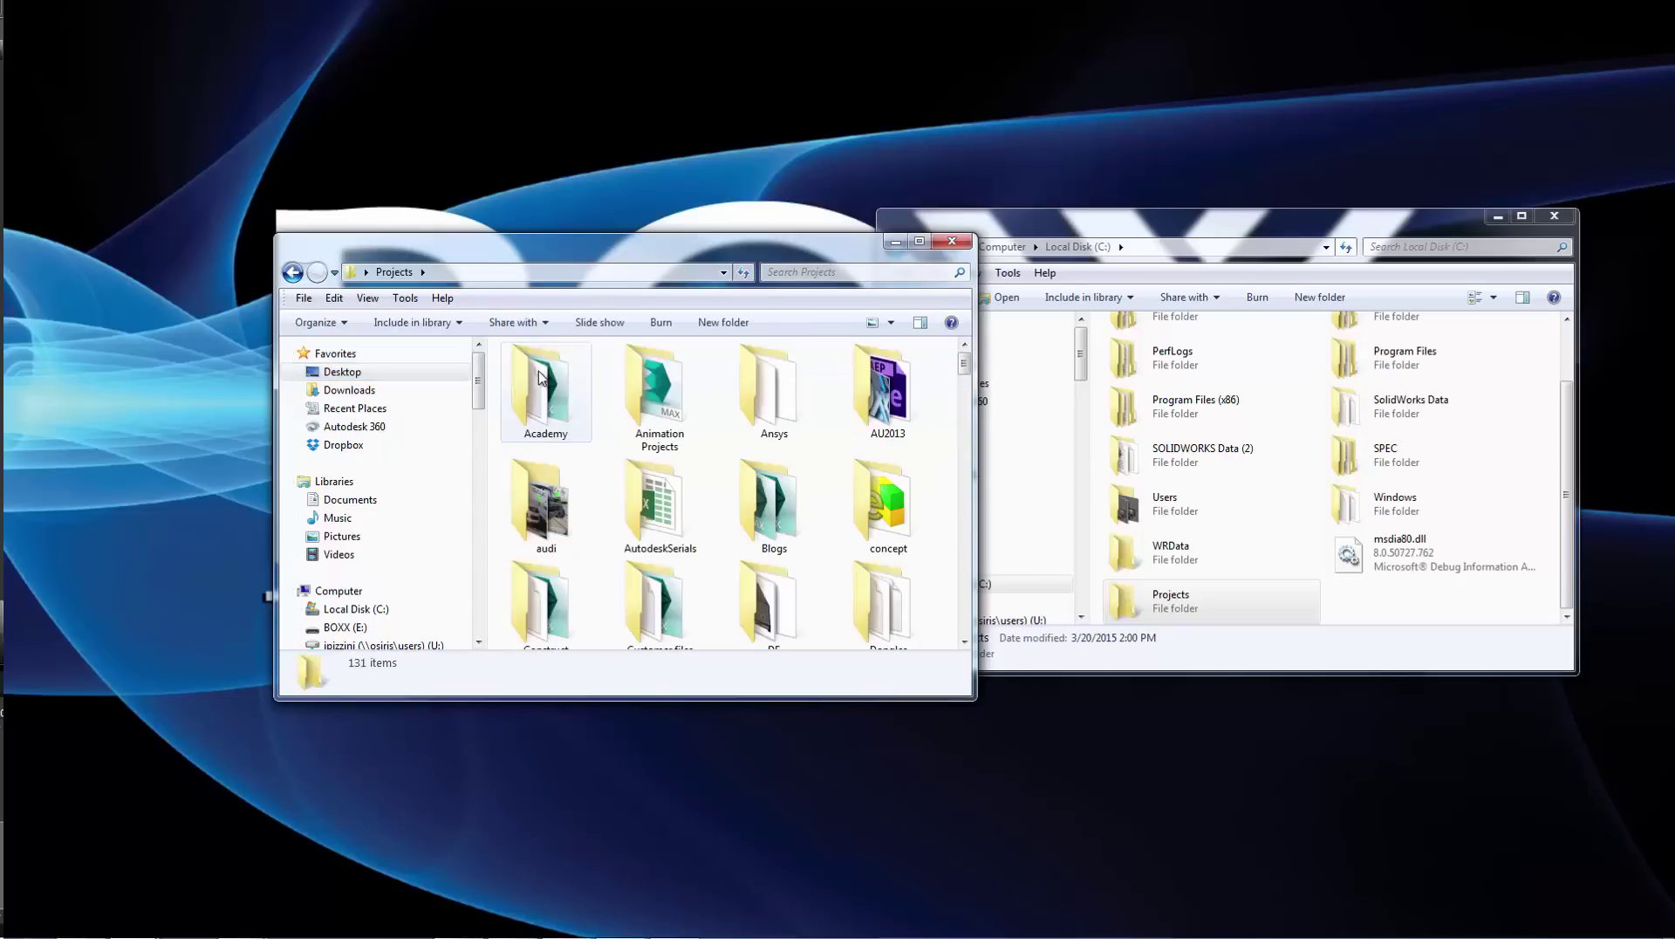
double_click(654, 384)
key(ctrl+a)
right_click(560, 366)
click(605, 645)
- Paste maps, Renders and the scene file into C:\Projects and close the Animation Projects window
double_click(1125, 600)
right_click(1160, 481)
click(1202, 602)
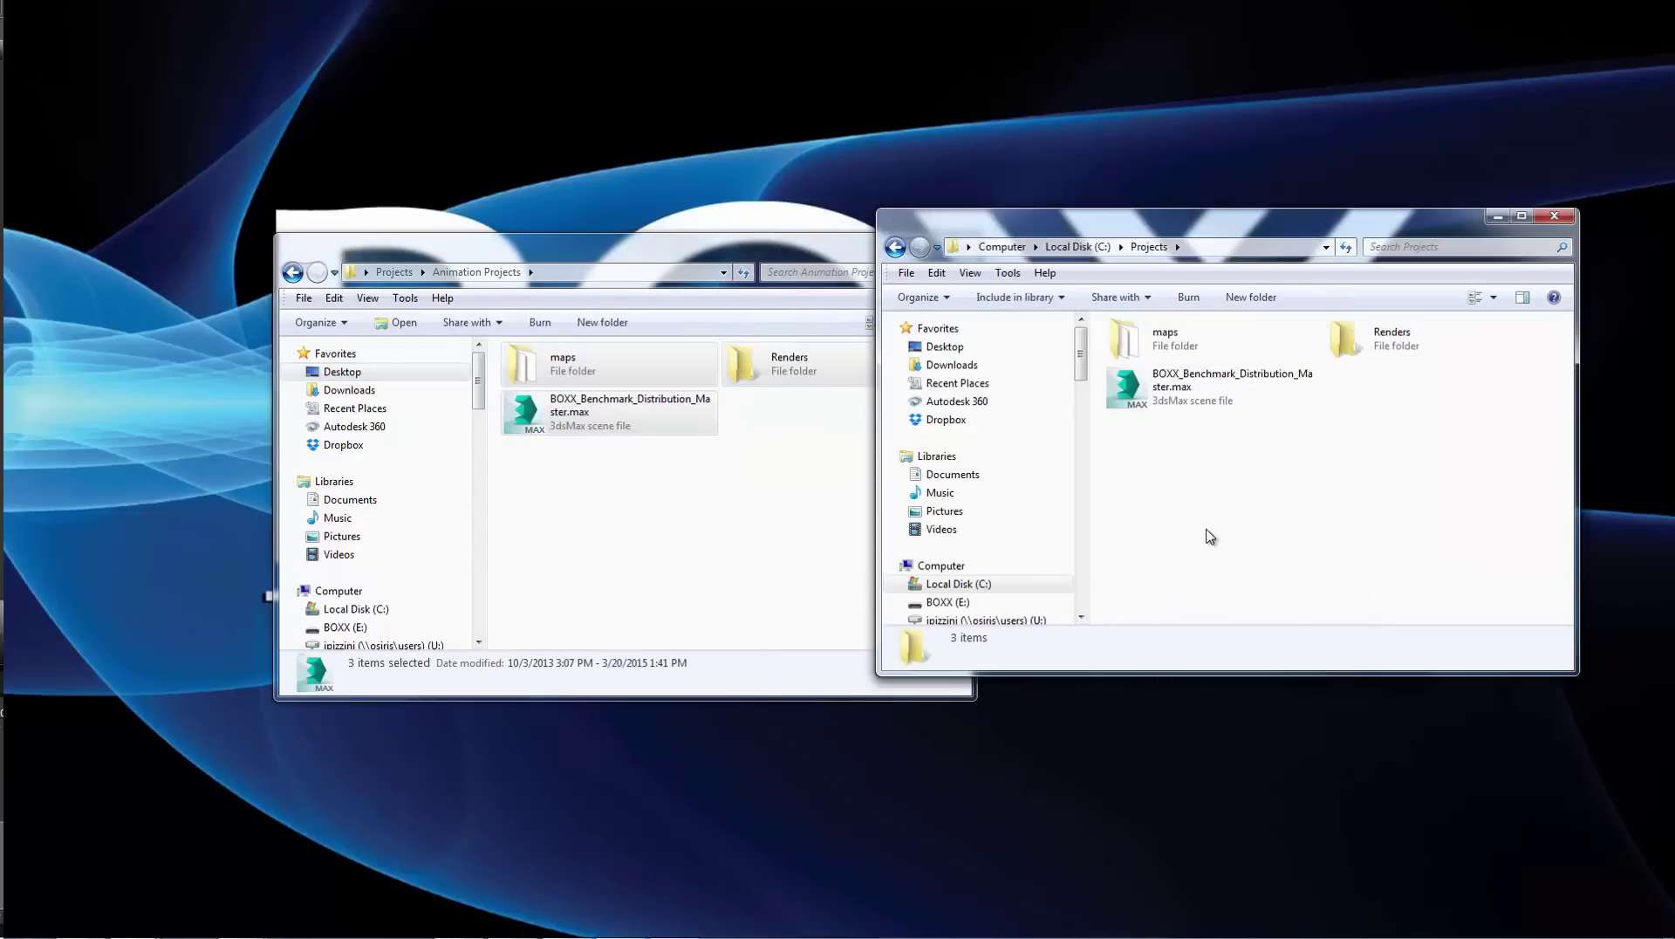
click(636, 591)
click(957, 243)
double_click(965, 234)
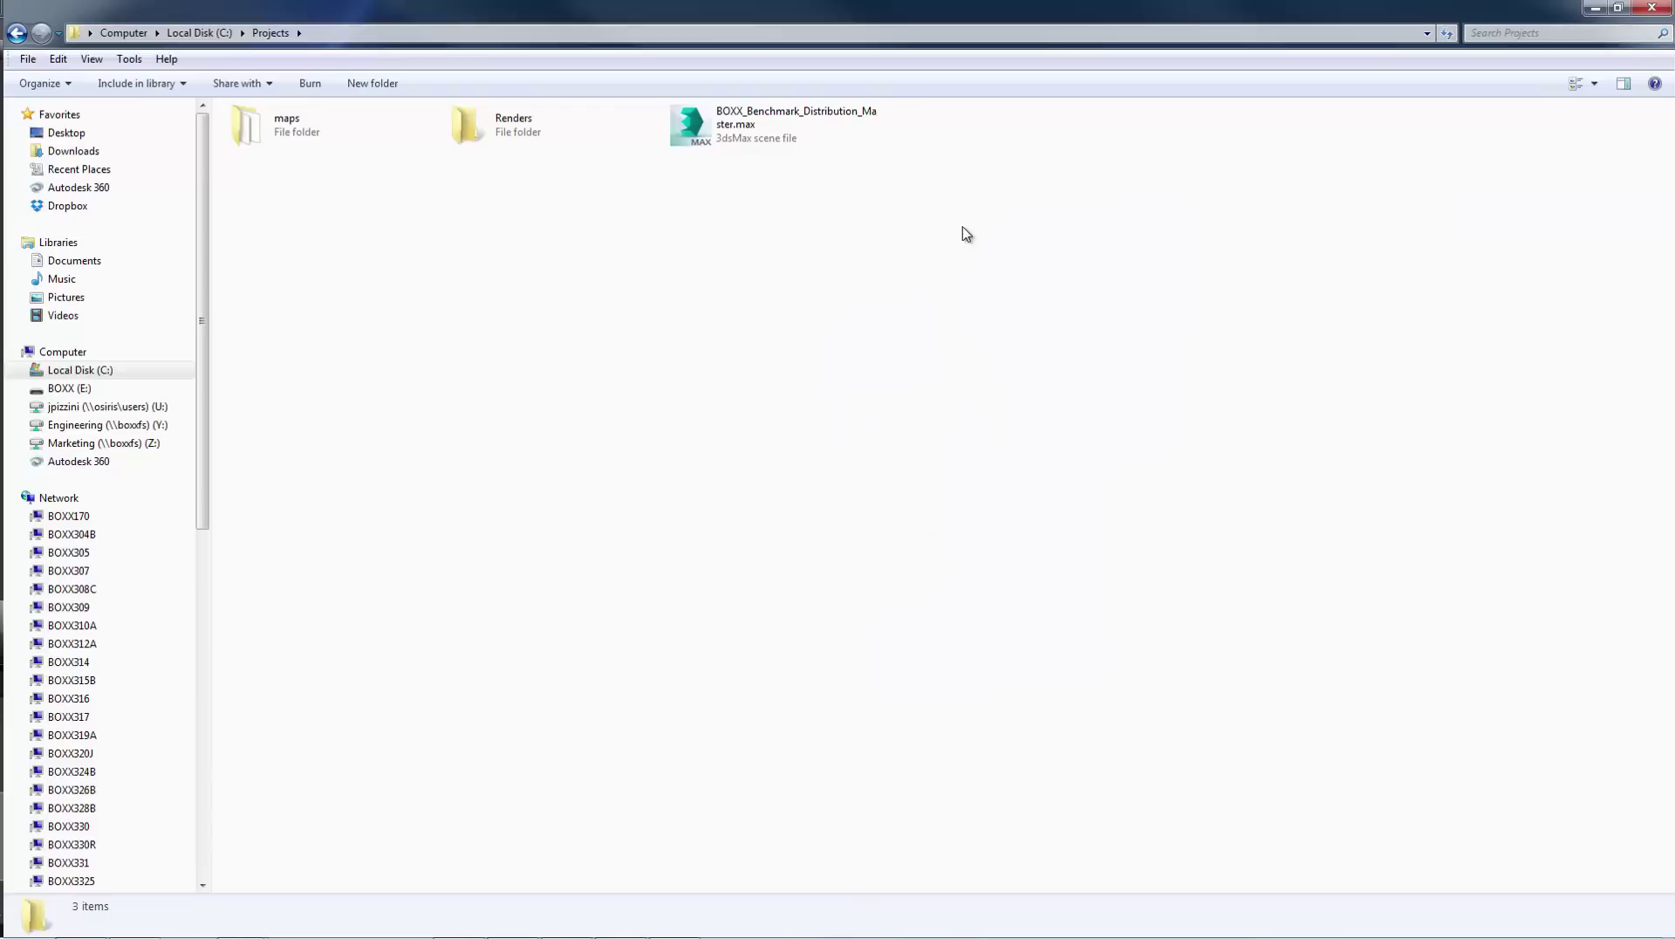
click(16, 33)
- From the Projects folder's Properties > Sharing, add Everyone to the share
right_click(534, 182)
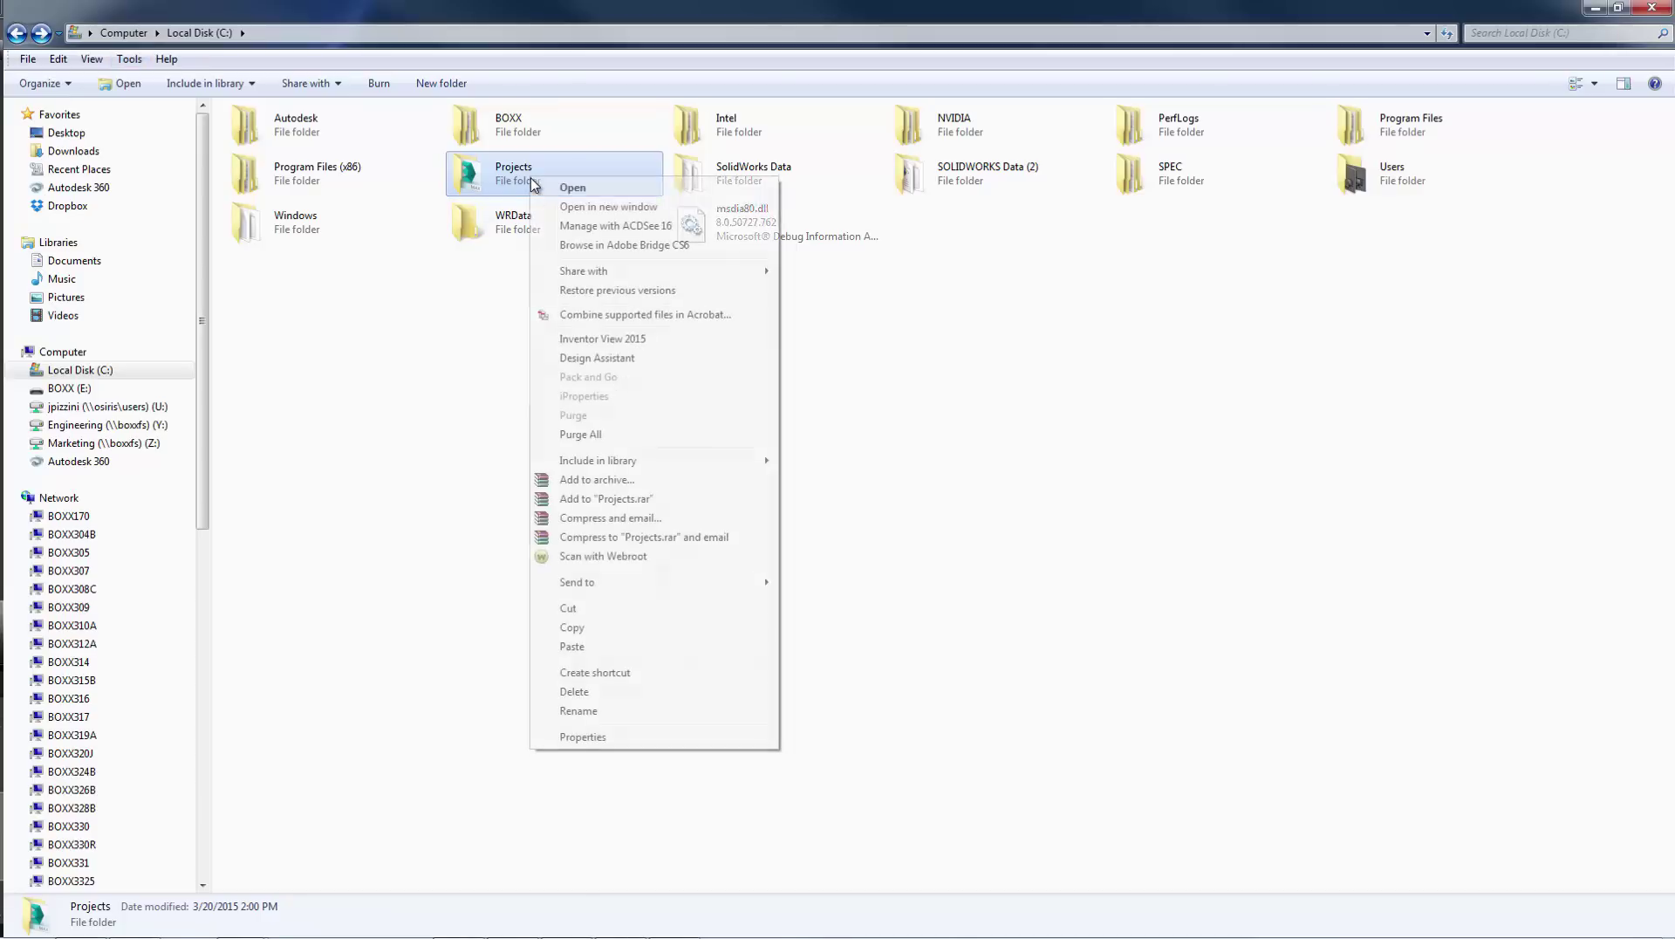
click(583, 737)
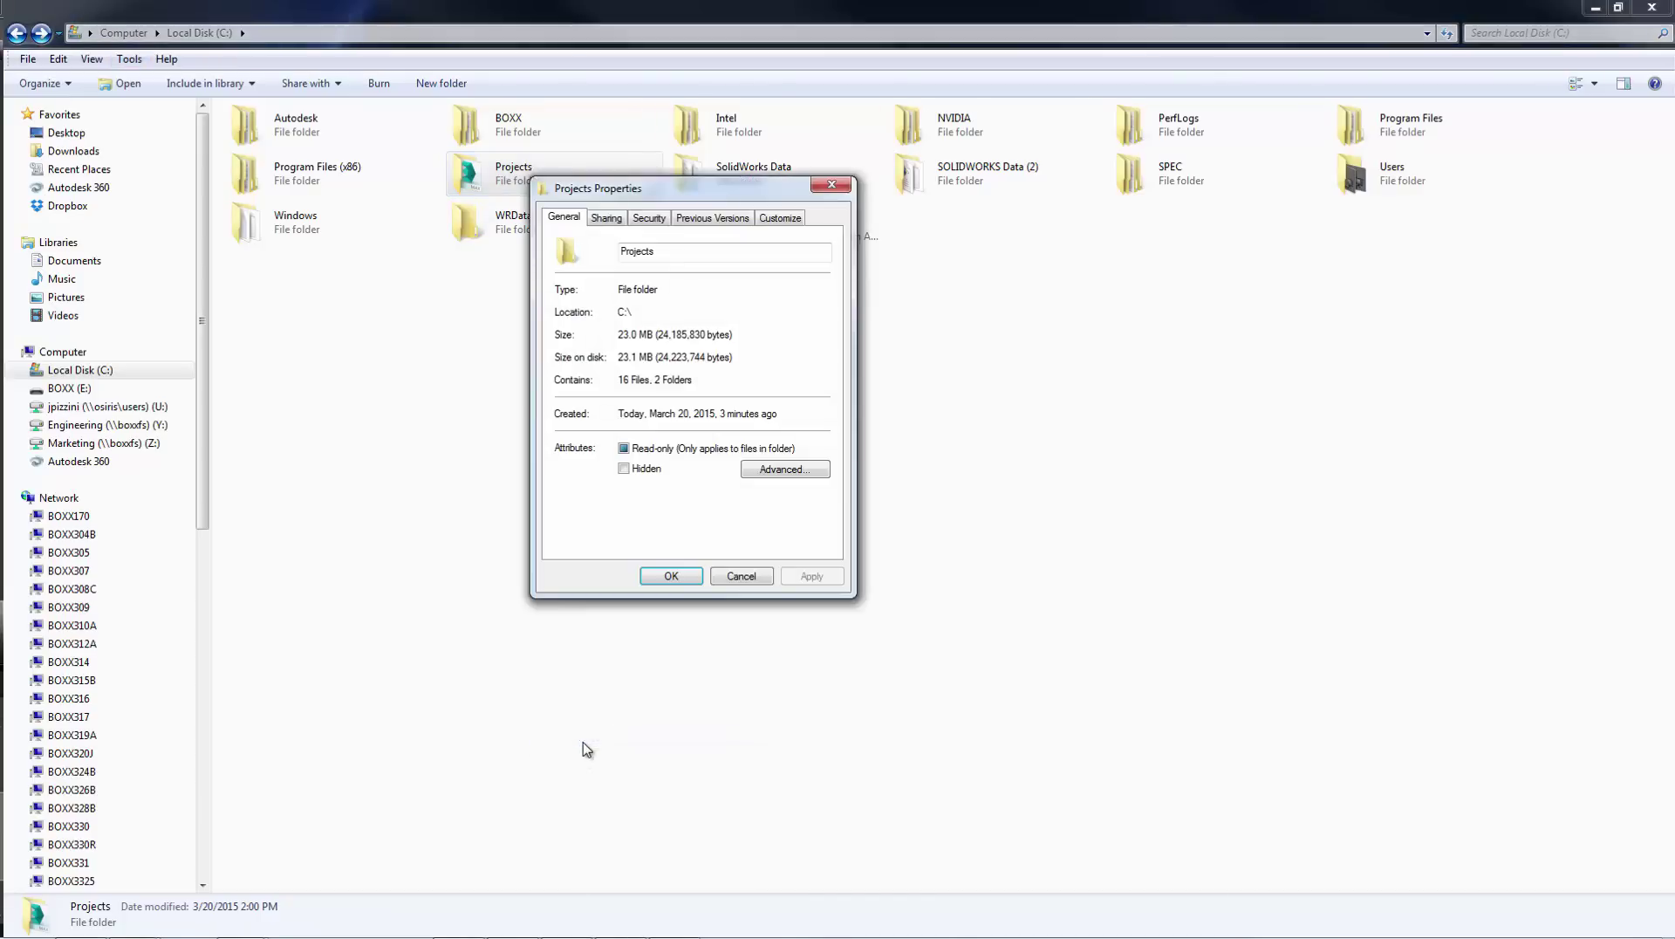
click(606, 219)
click(600, 336)
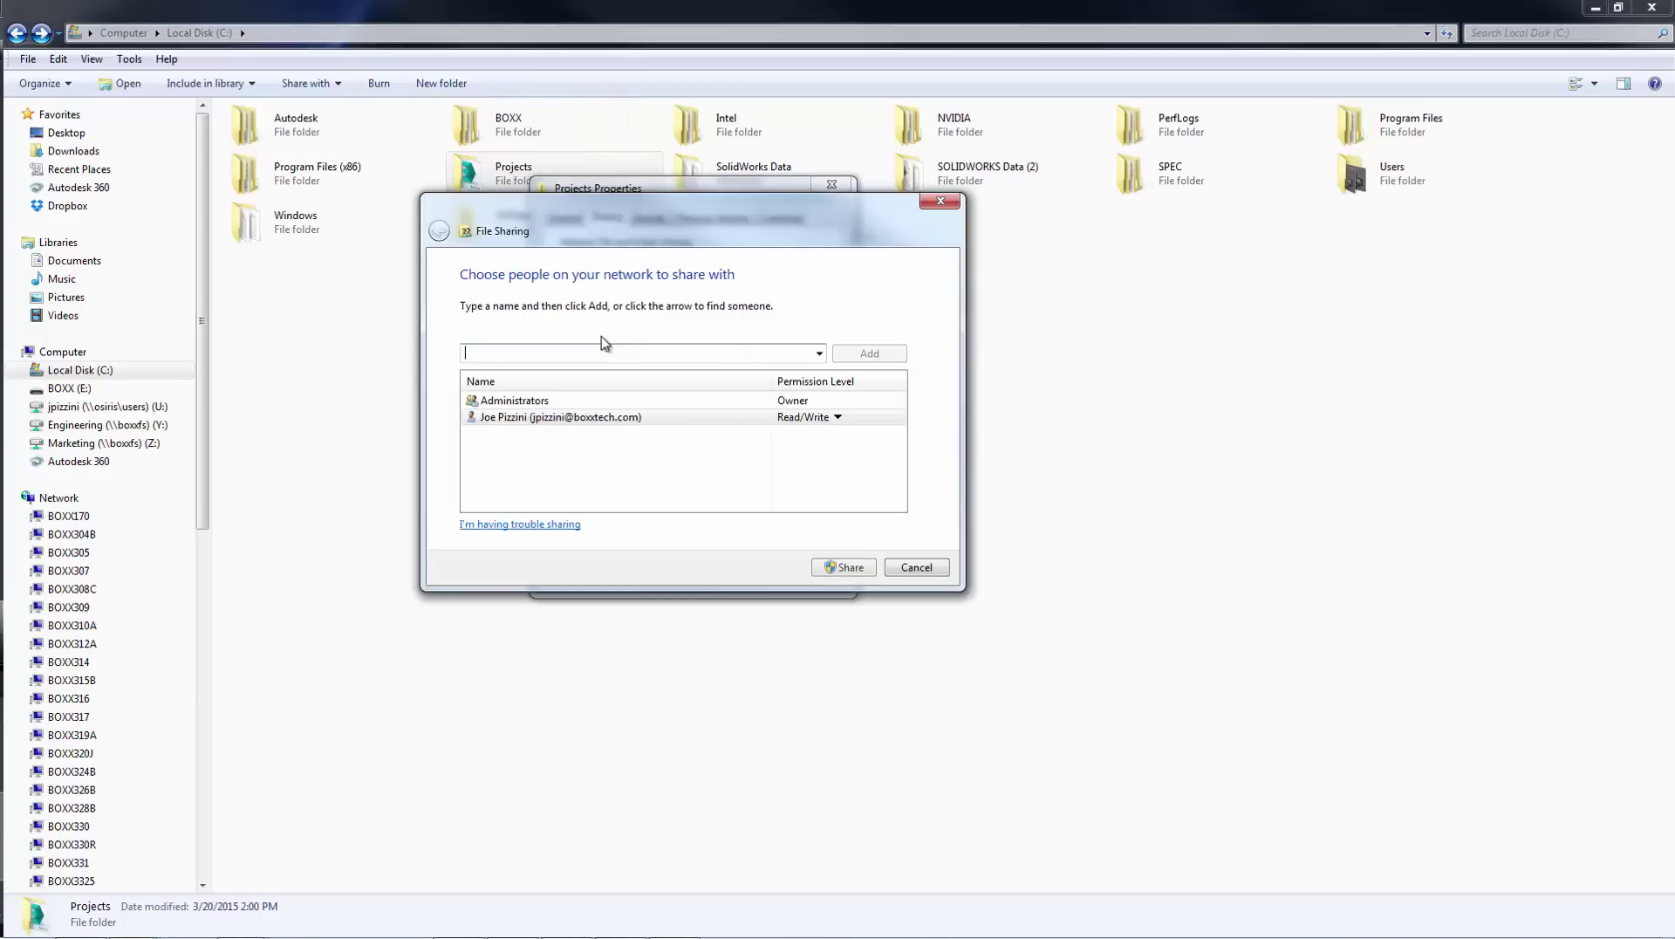
click(819, 352)
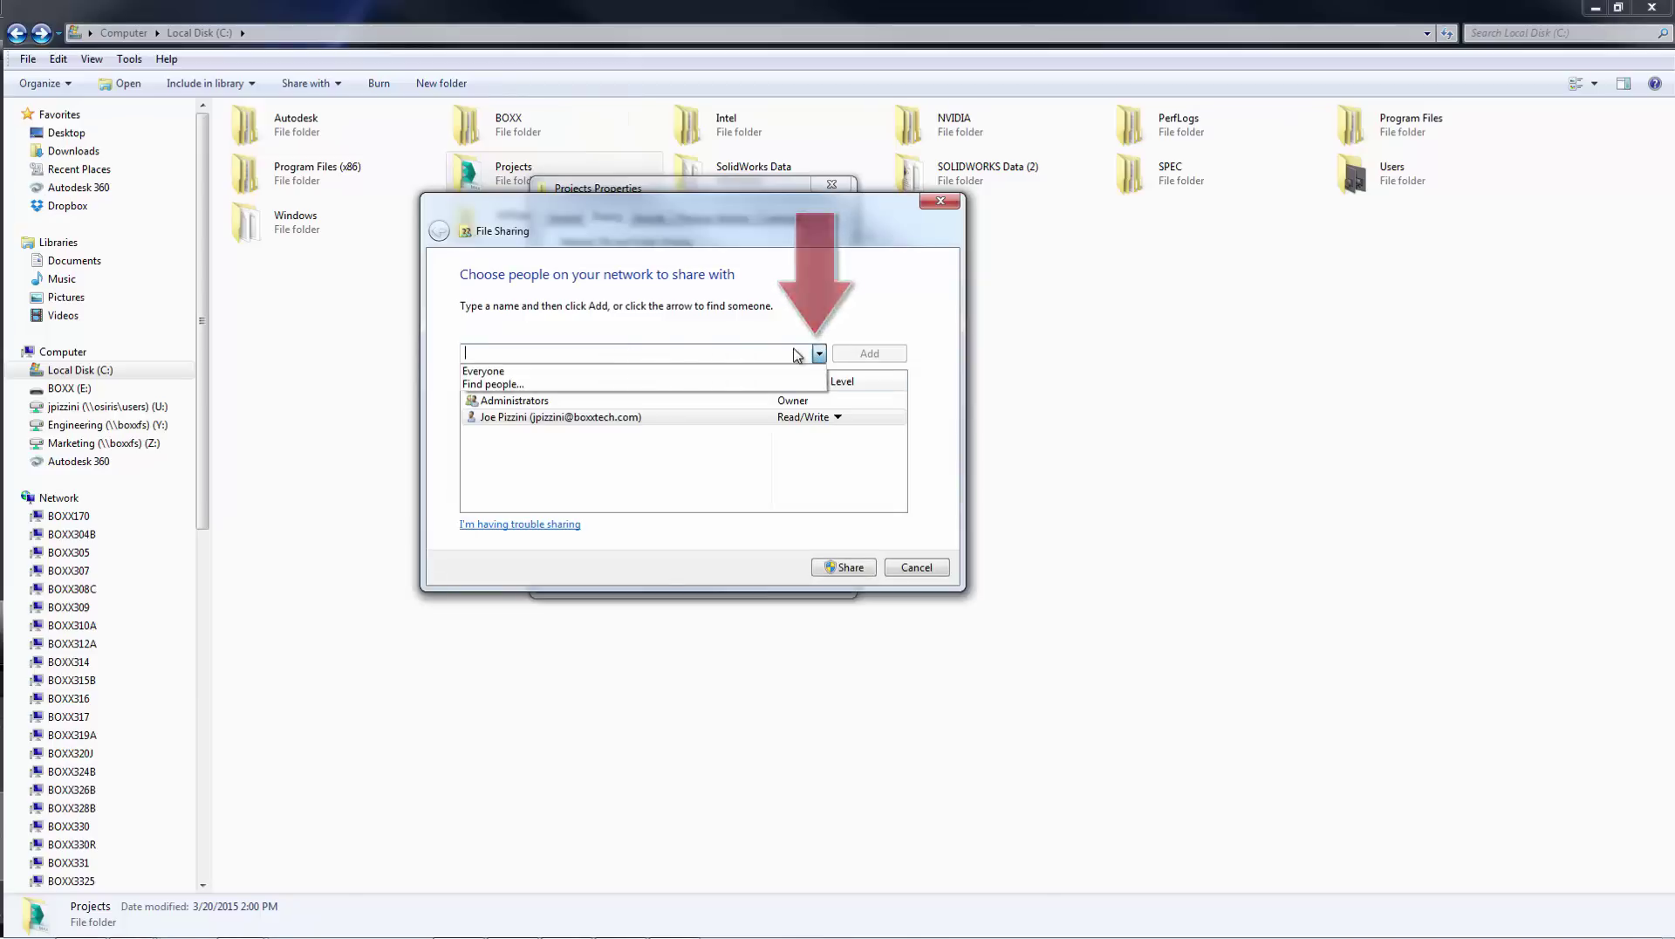
click(660, 373)
click(843, 357)
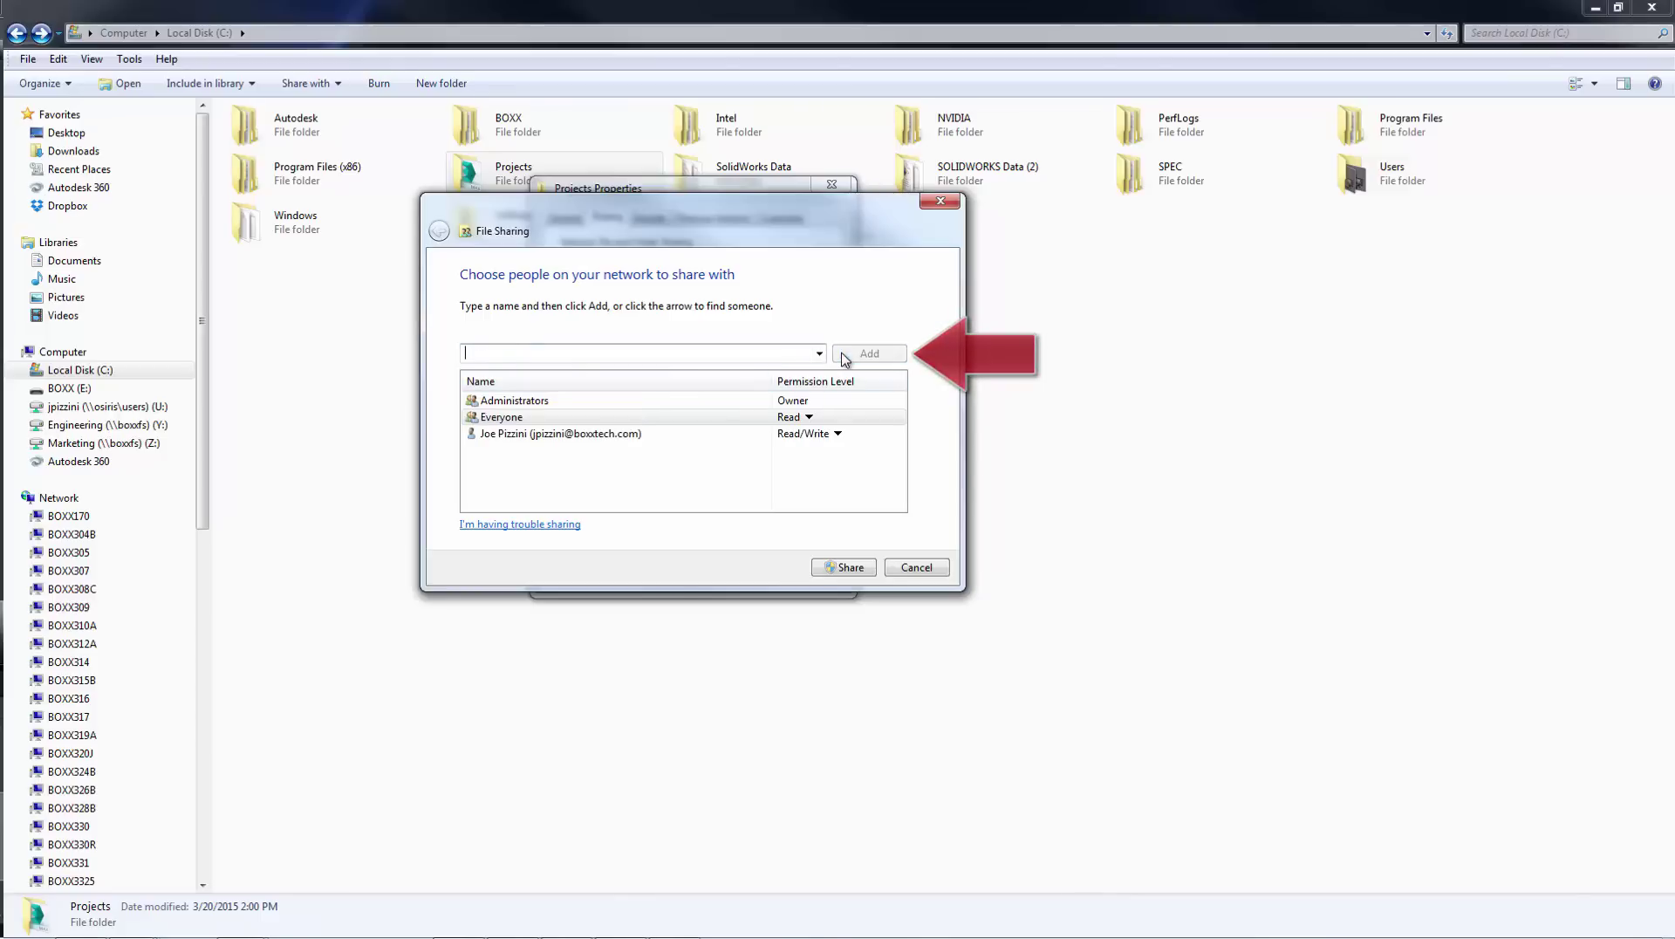
- Give Everyone Read/Write permission, share the folder, and close the confirmation
click(801, 419)
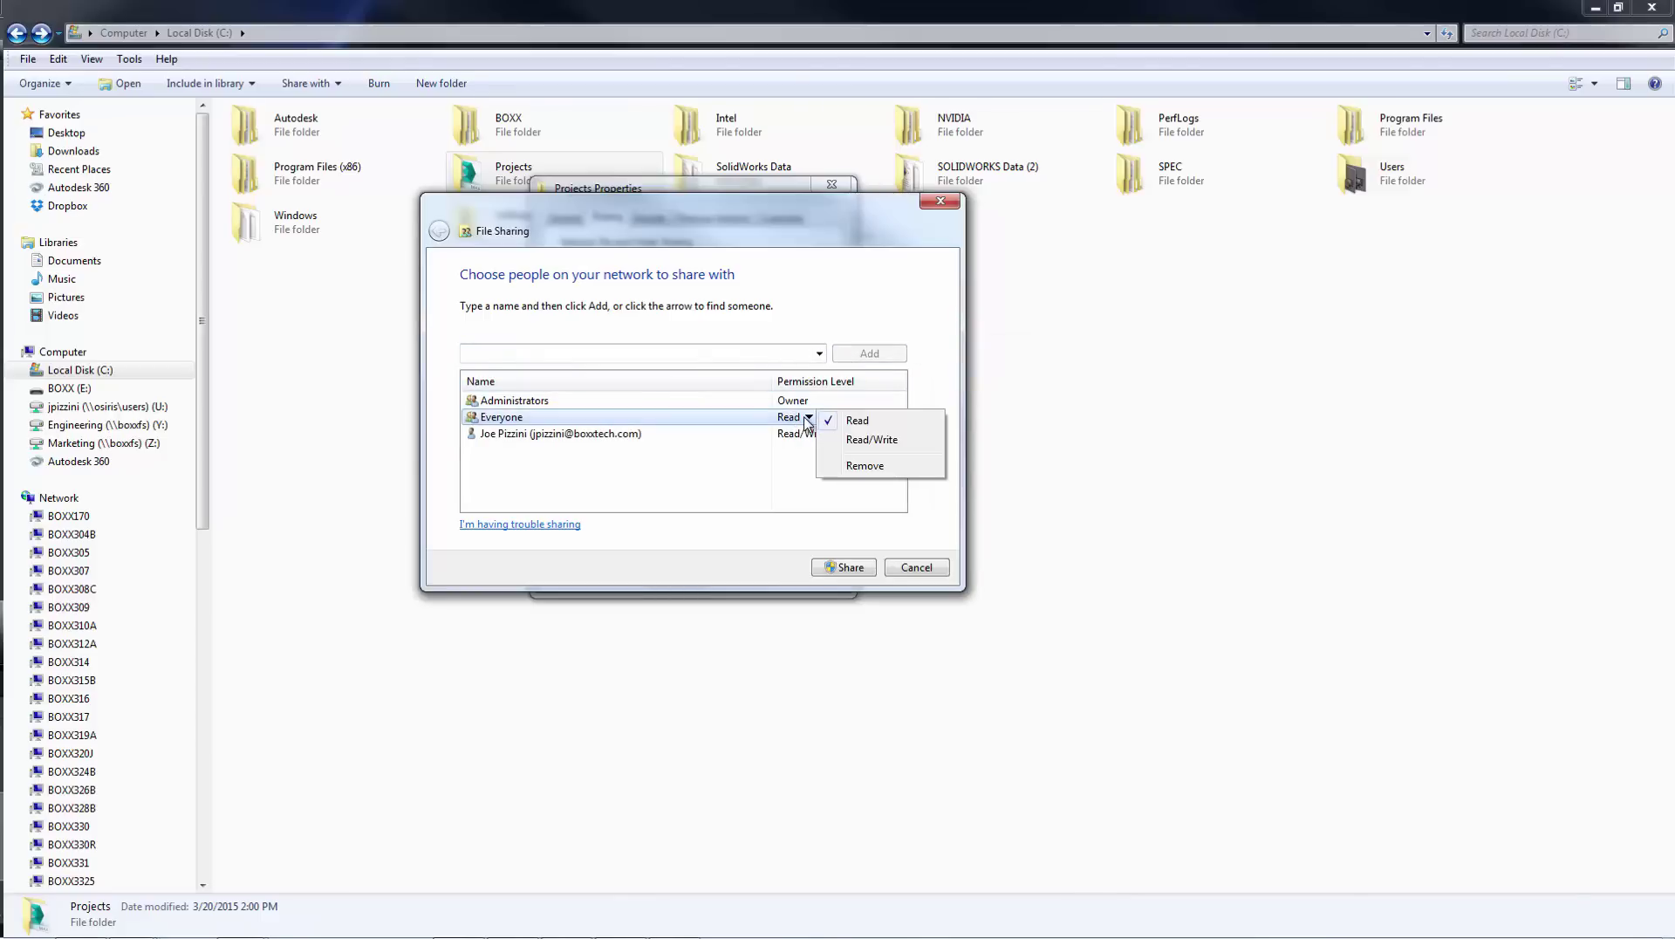
click(873, 440)
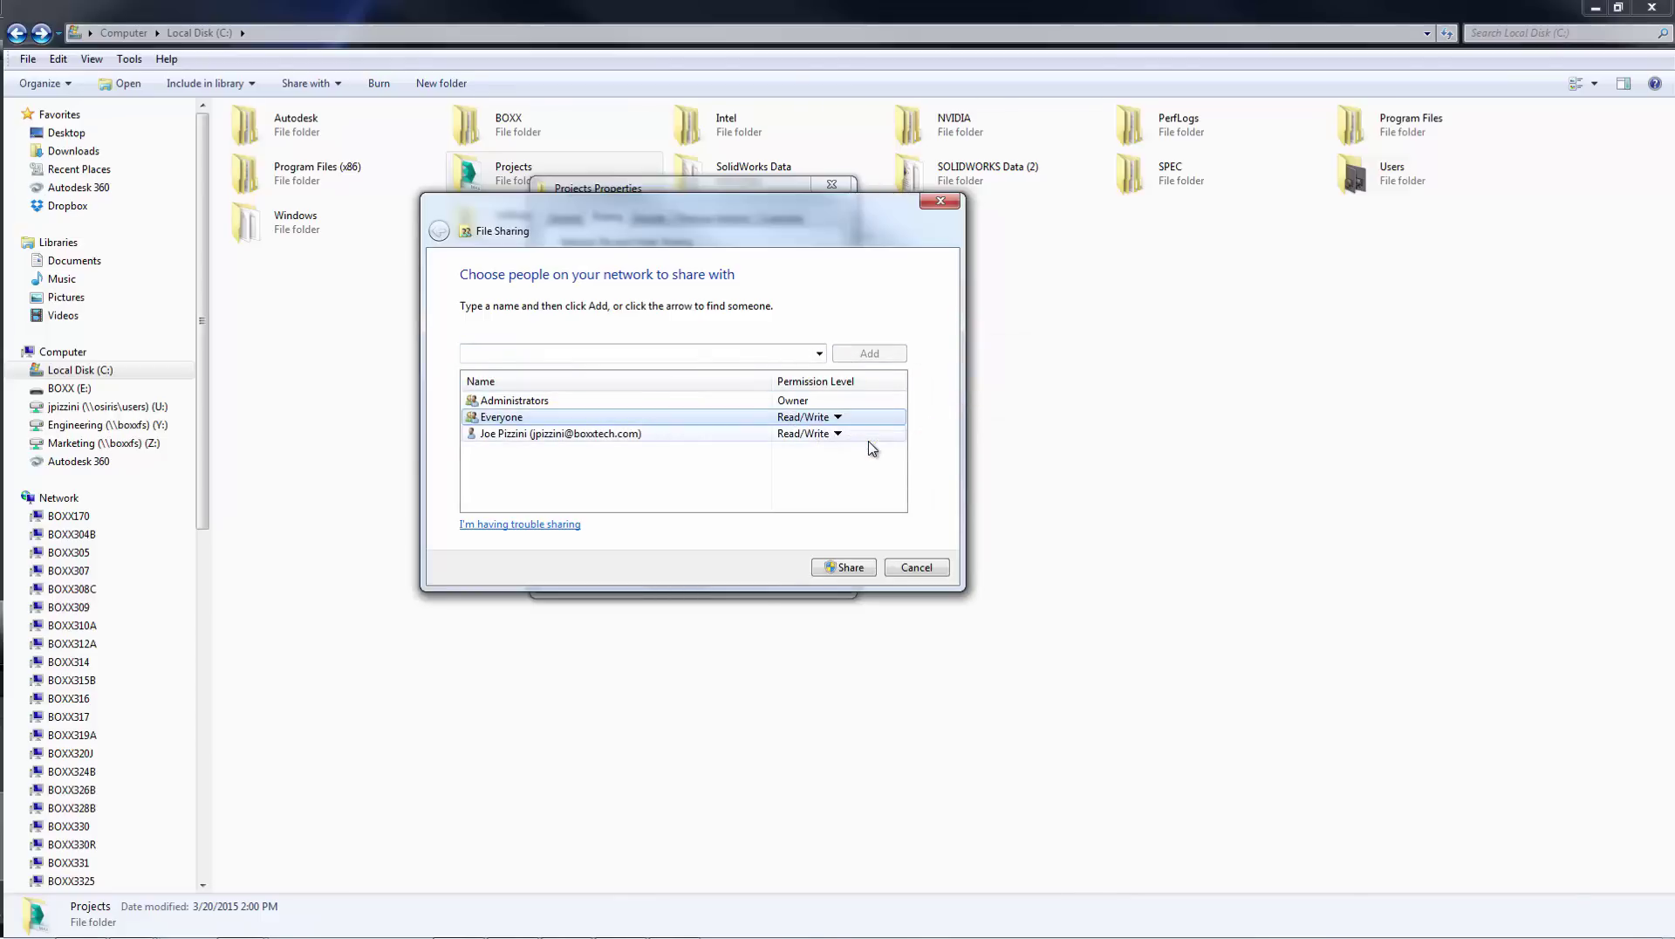
click(846, 567)
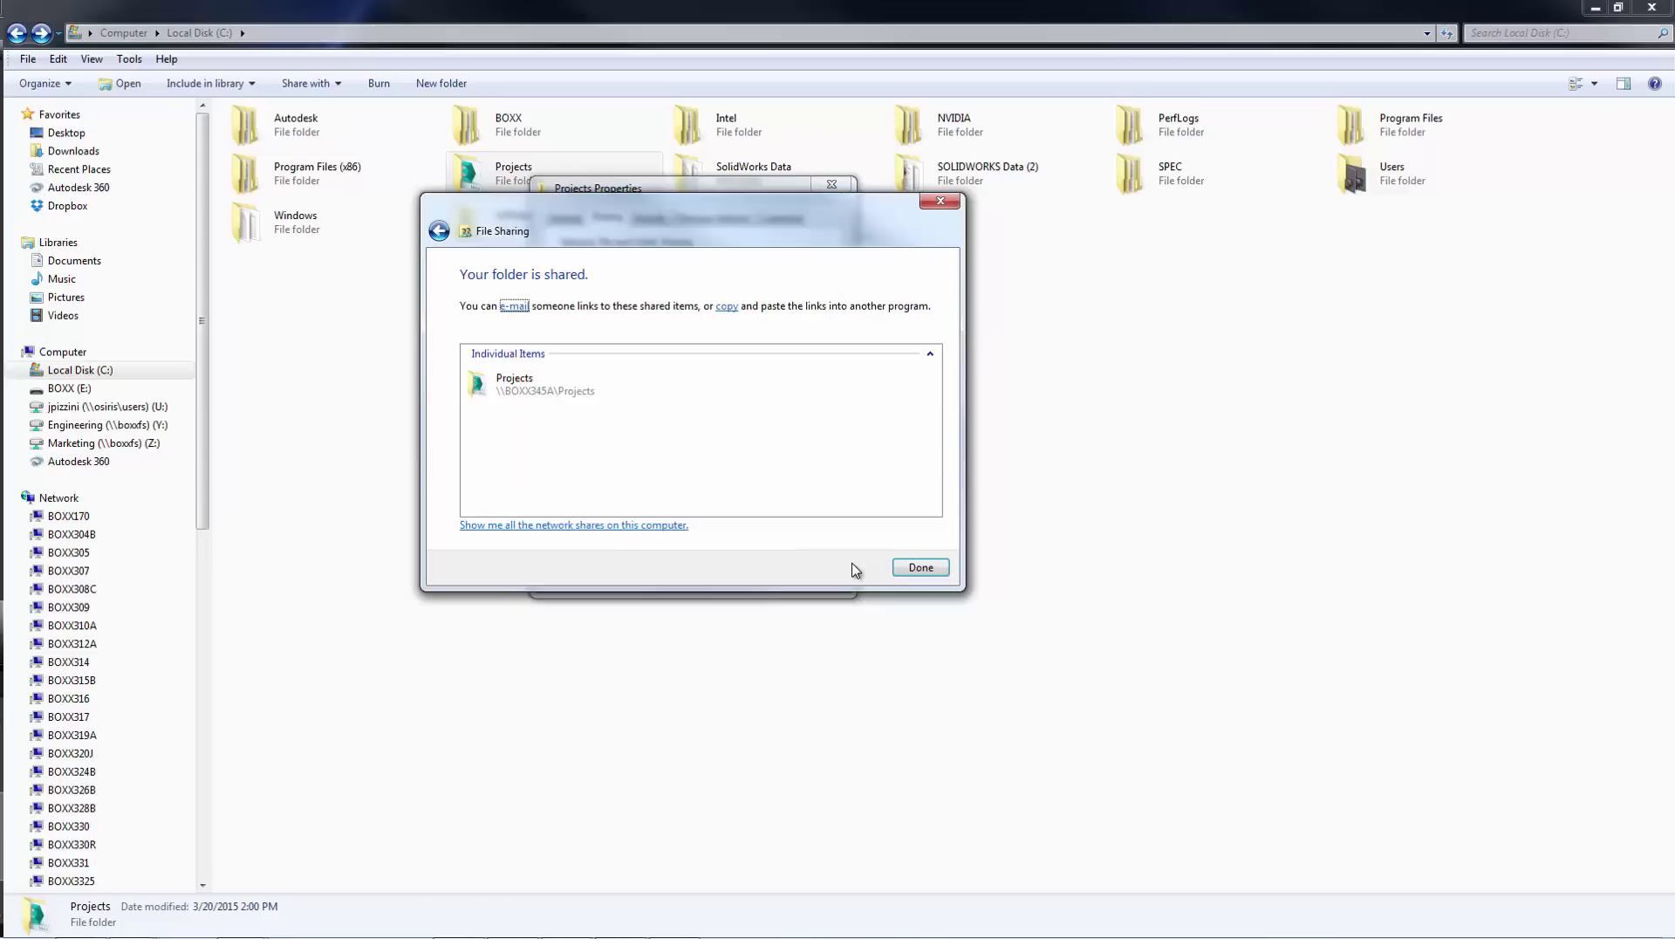
click(583, 394)
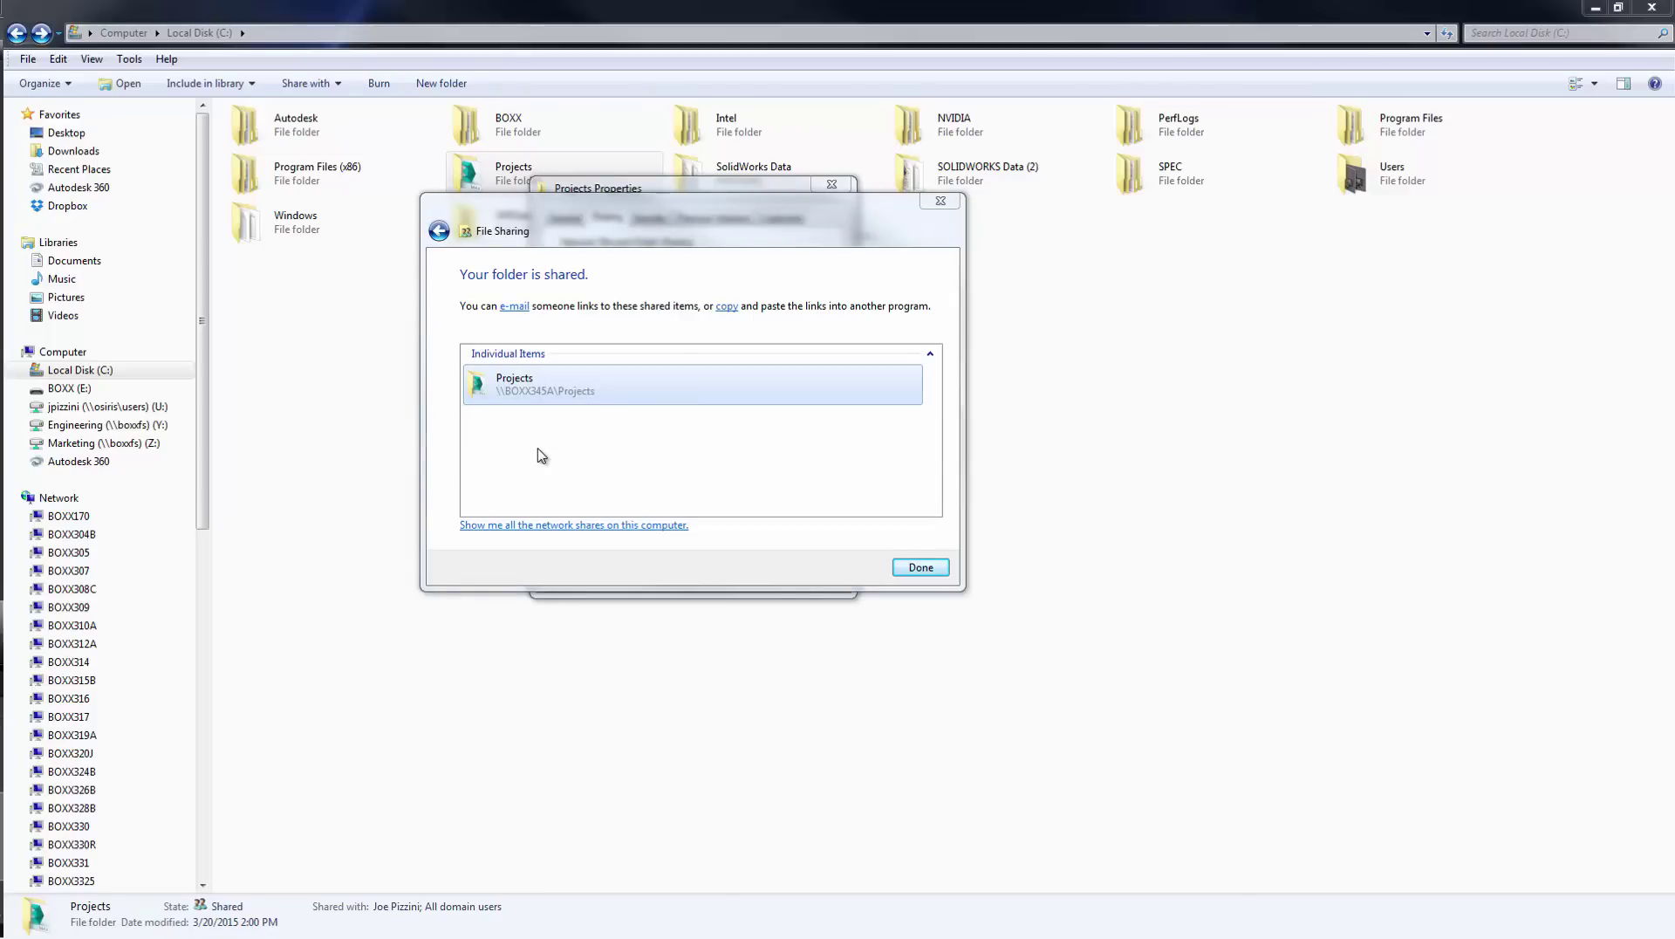
click(919, 568)
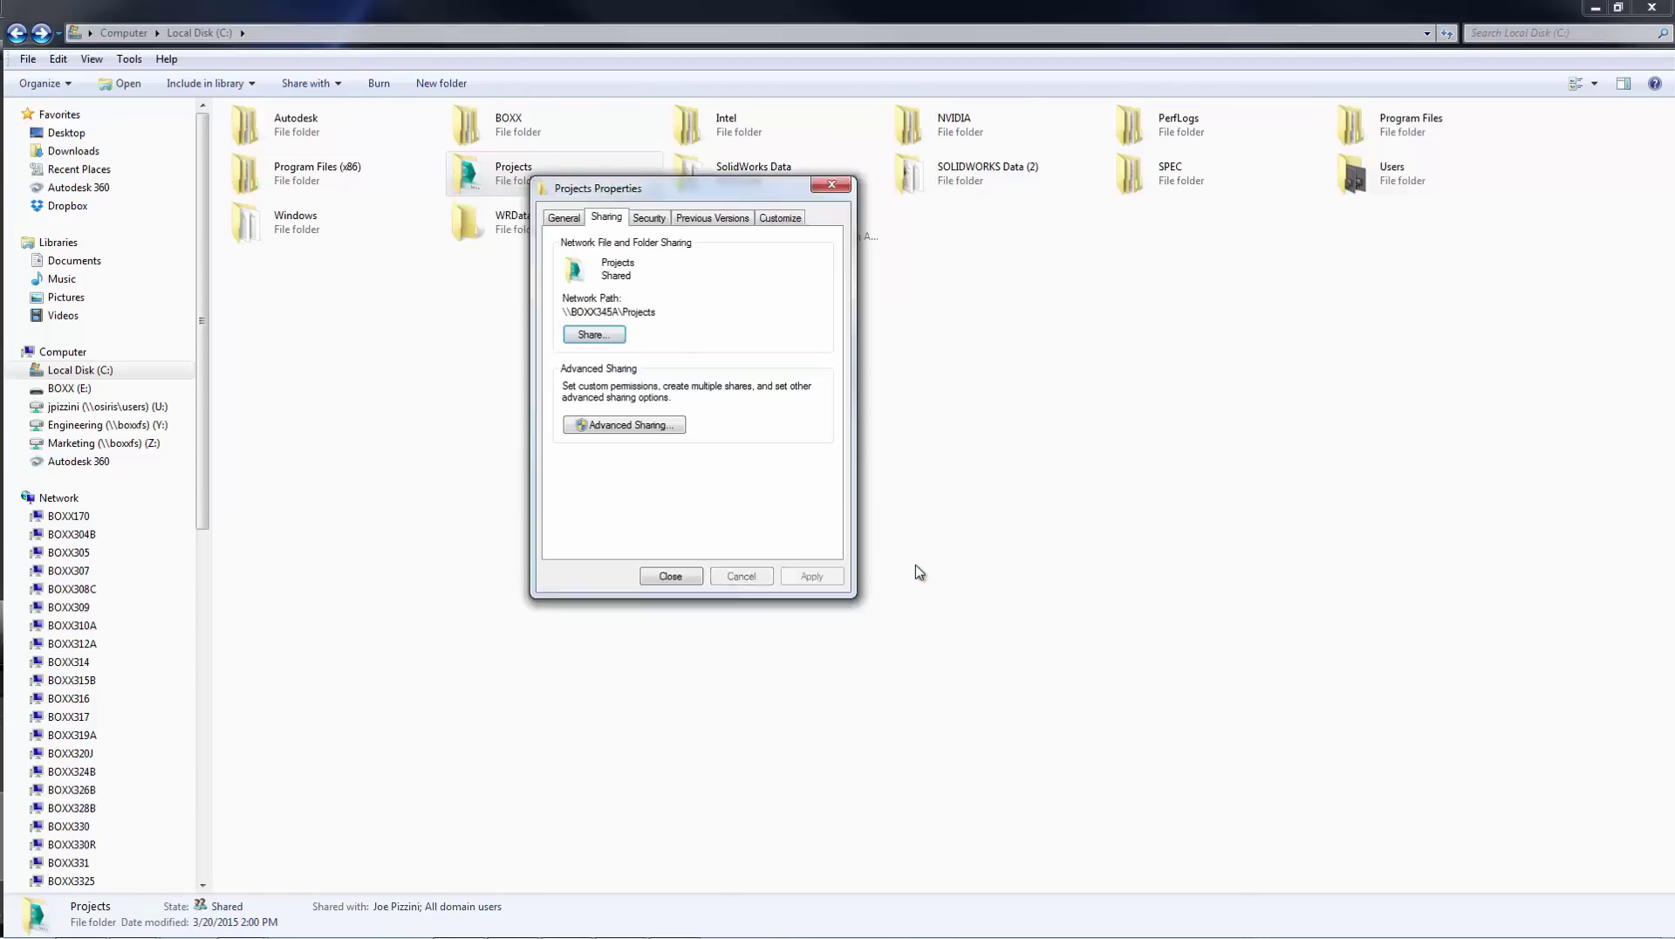
- Close the Properties dialog and map \\BOXX345A\Projects as drive V: from Computer
click(670, 577)
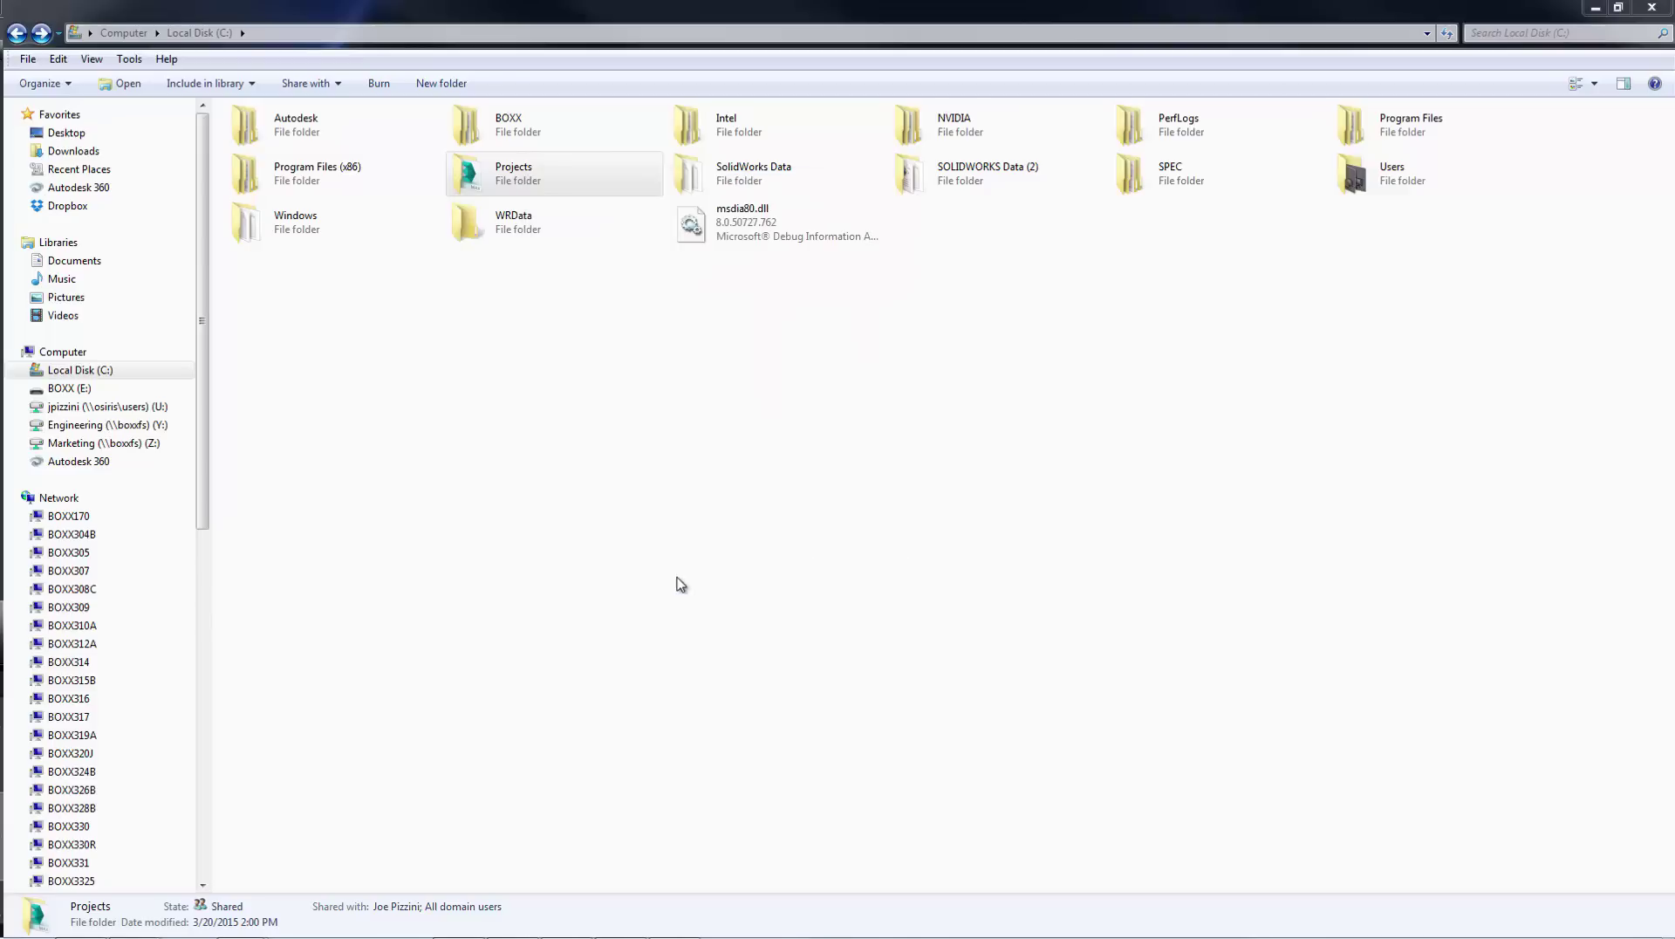
click(105, 372)
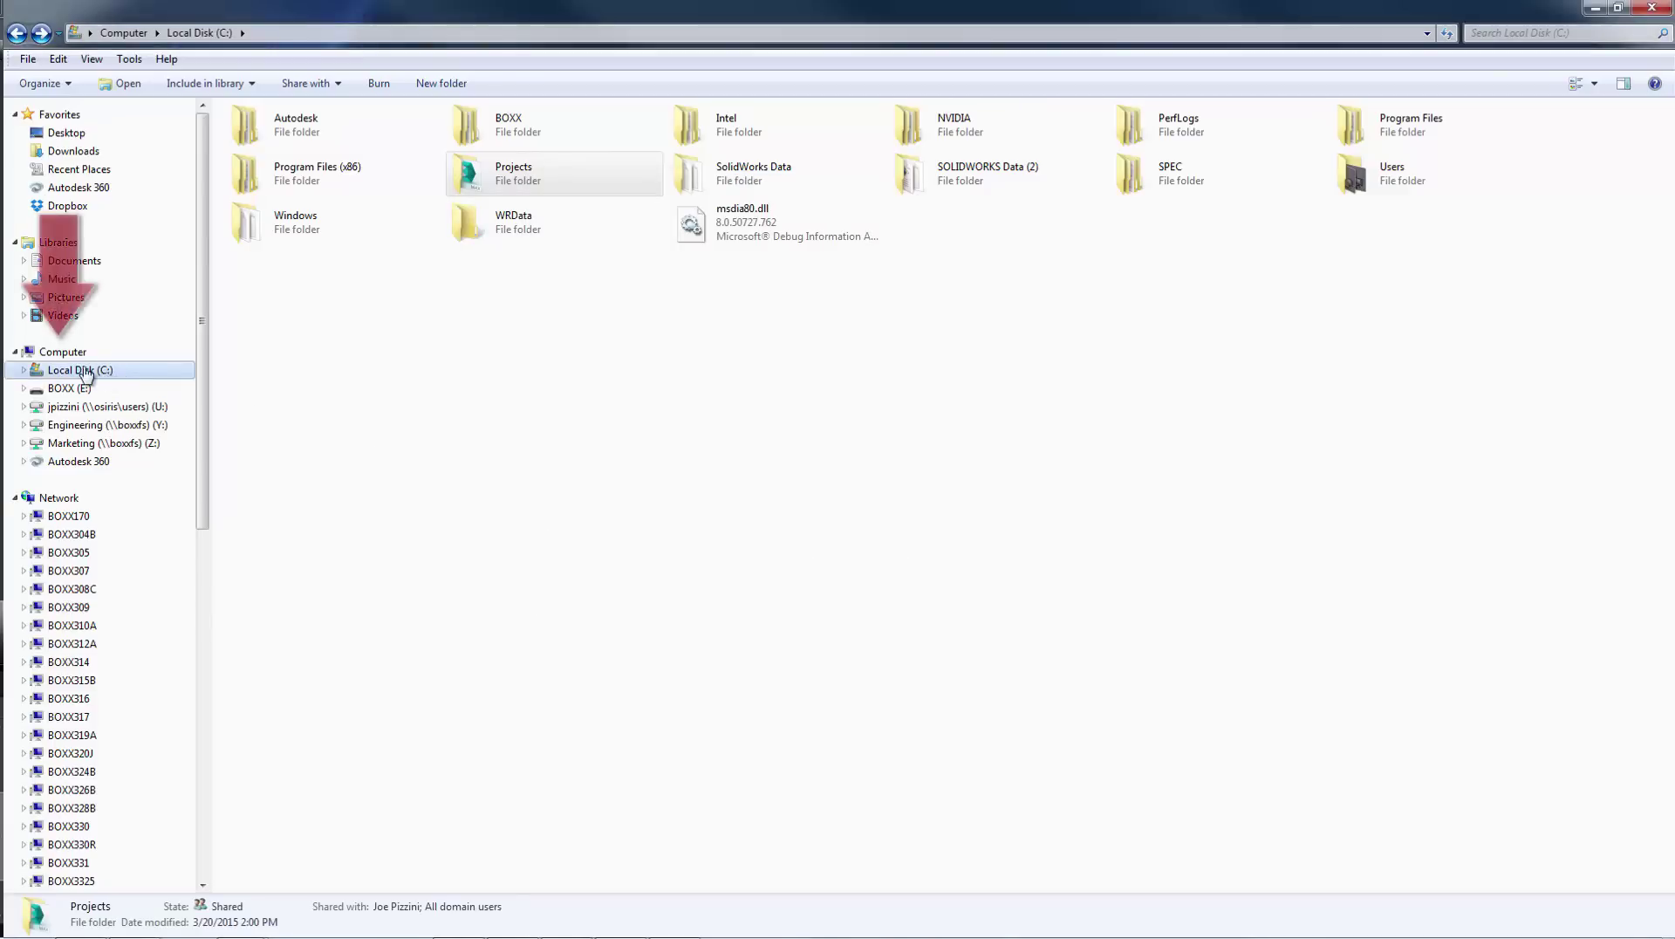
click(63, 351)
click(482, 85)
click(759, 422)
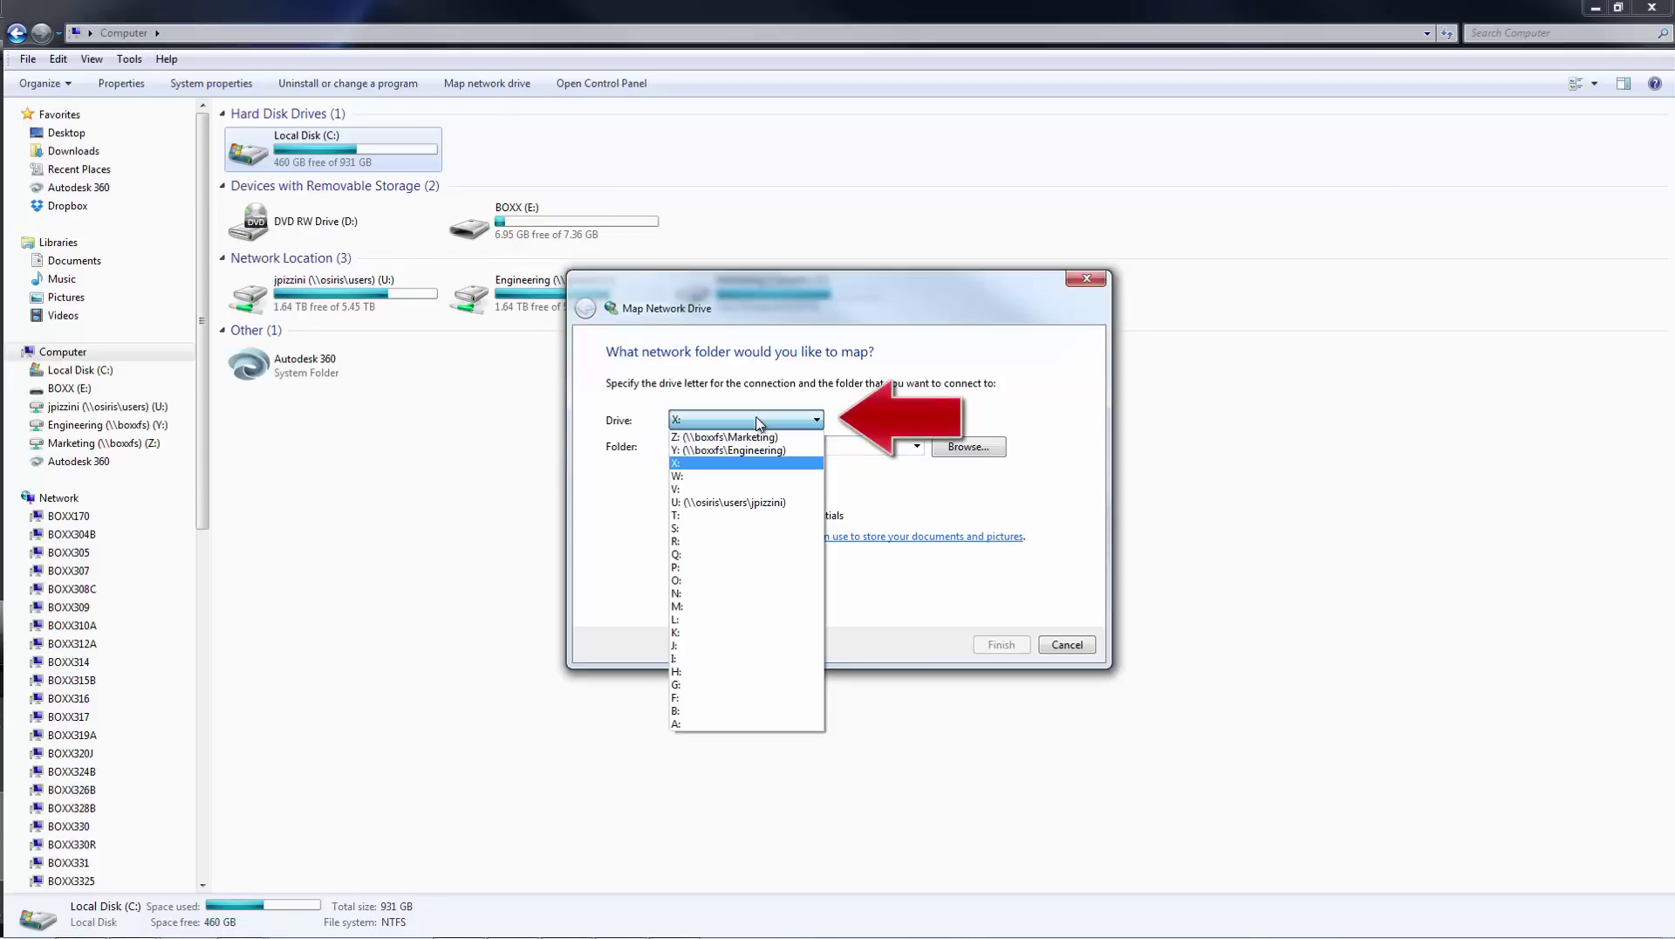
click(703, 488)
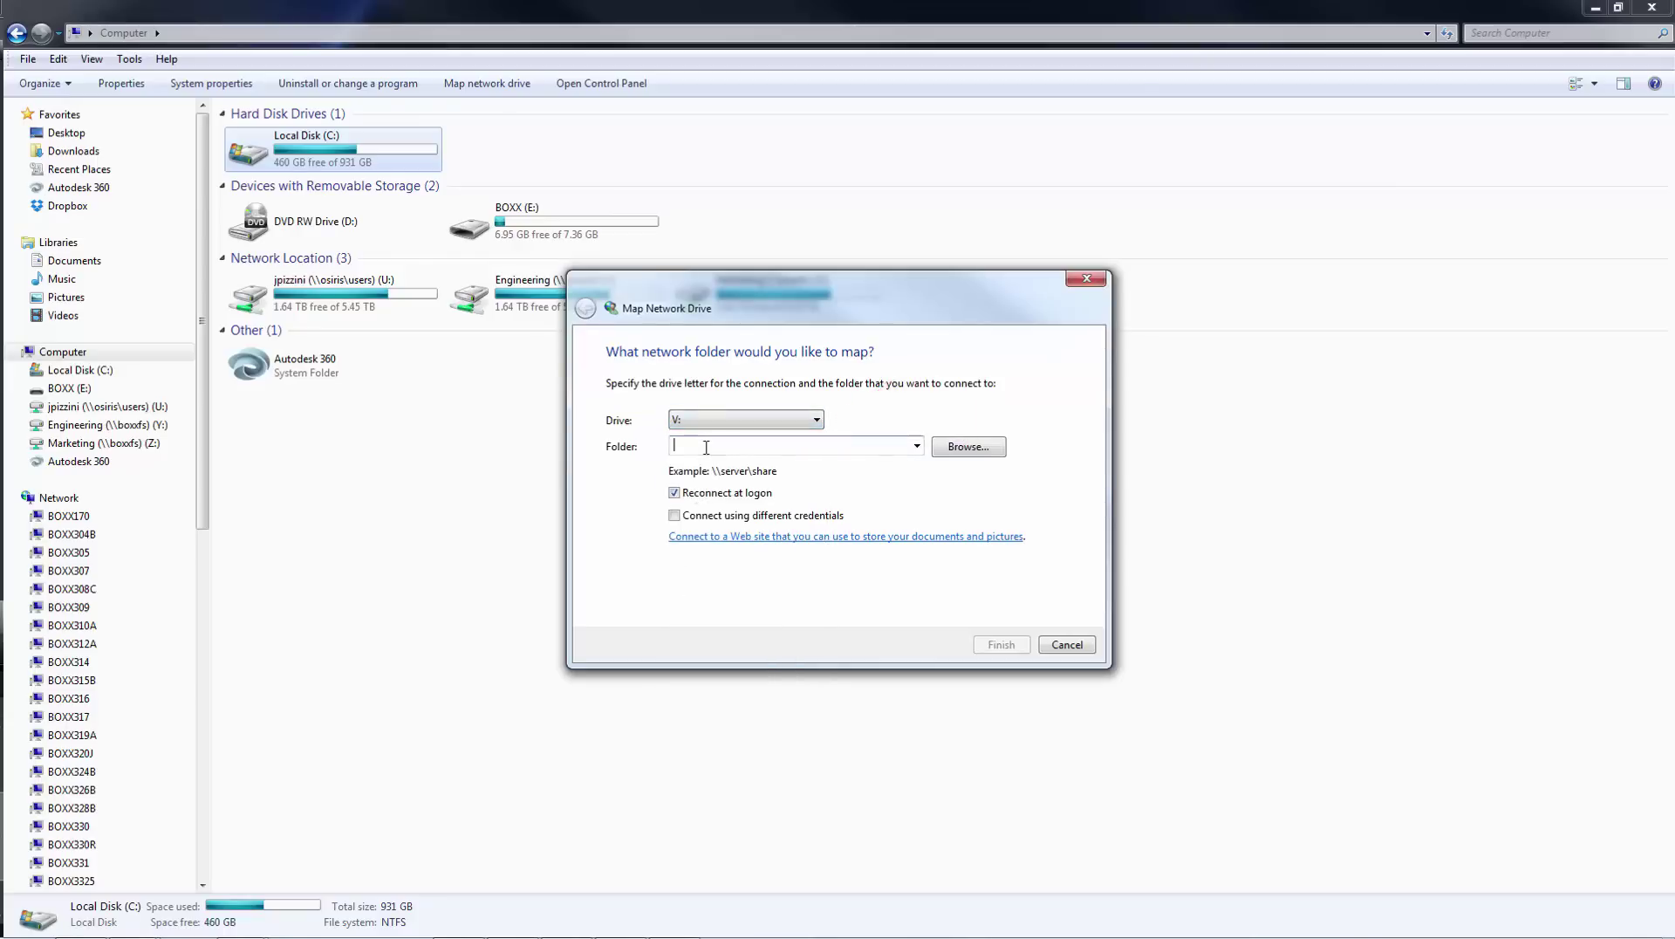
text(\BOXX345A\Projects)
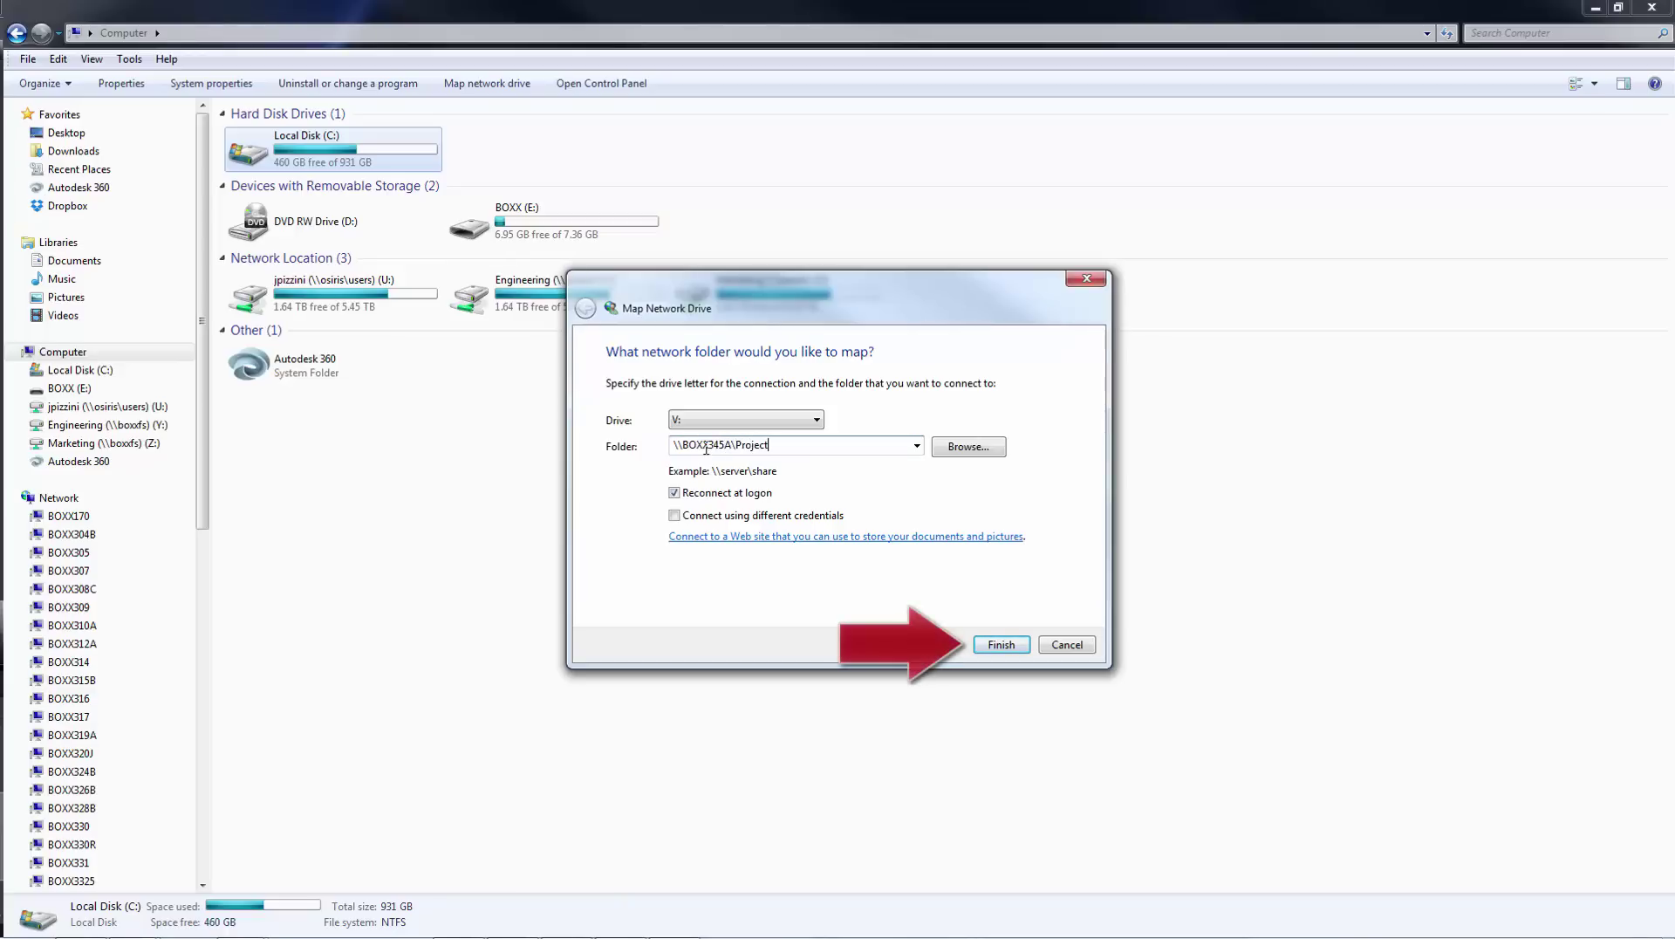
key(Return)
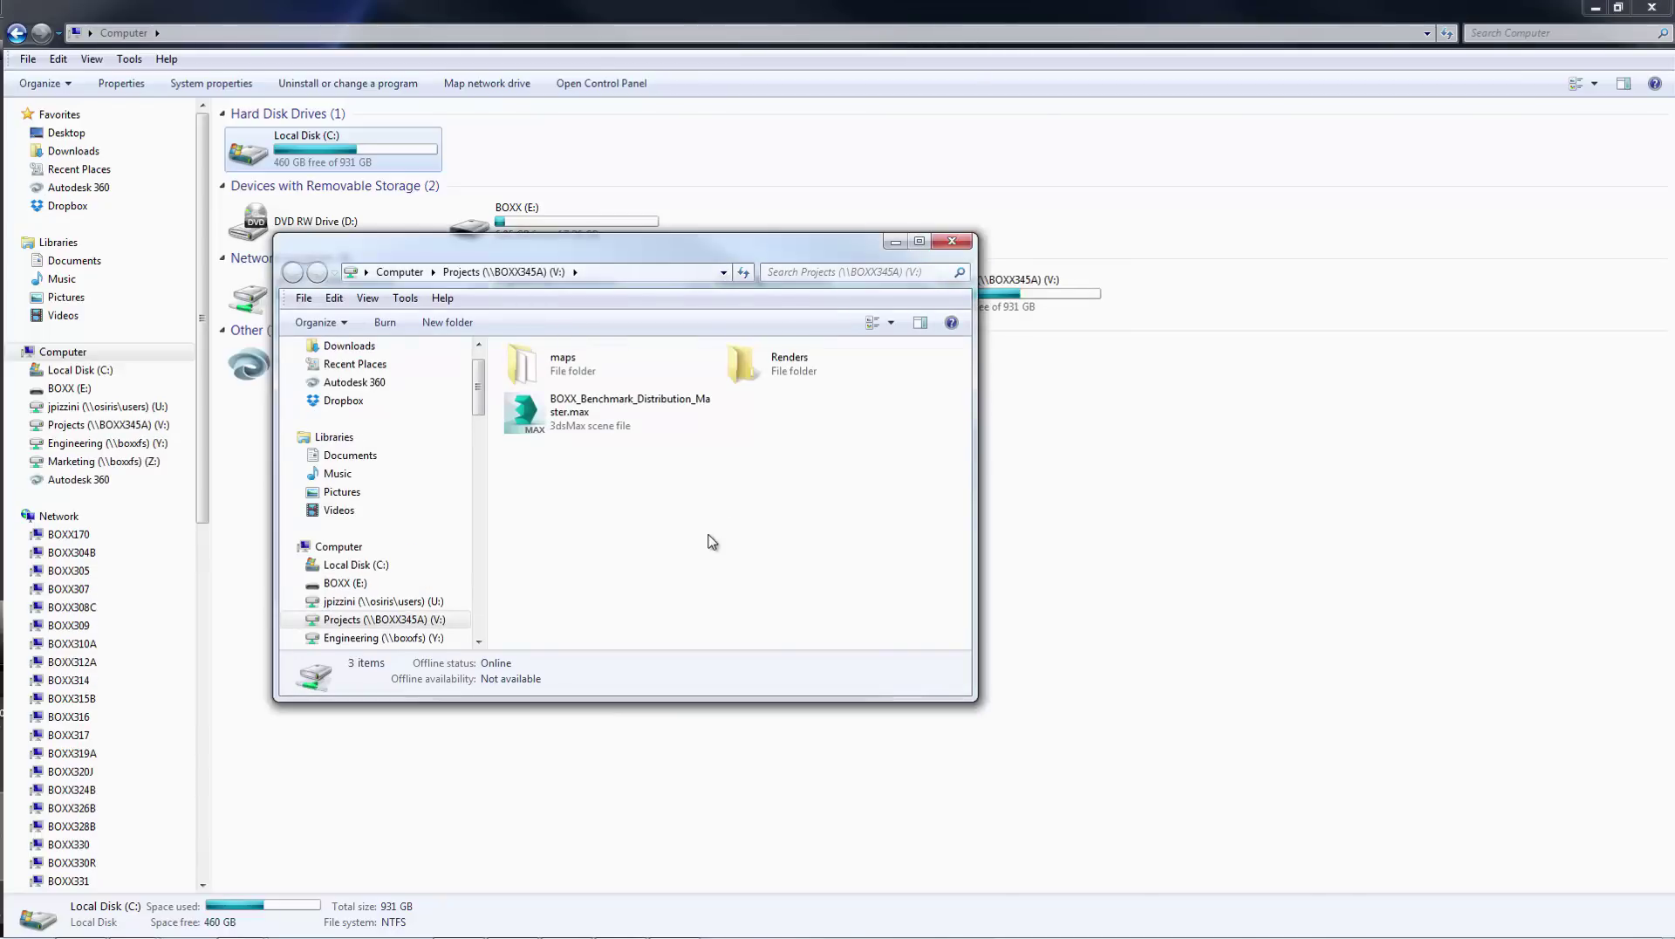
- On the render node, map \\BOXX345A\Projects as drive V: using the network credentials
click(622, 922)
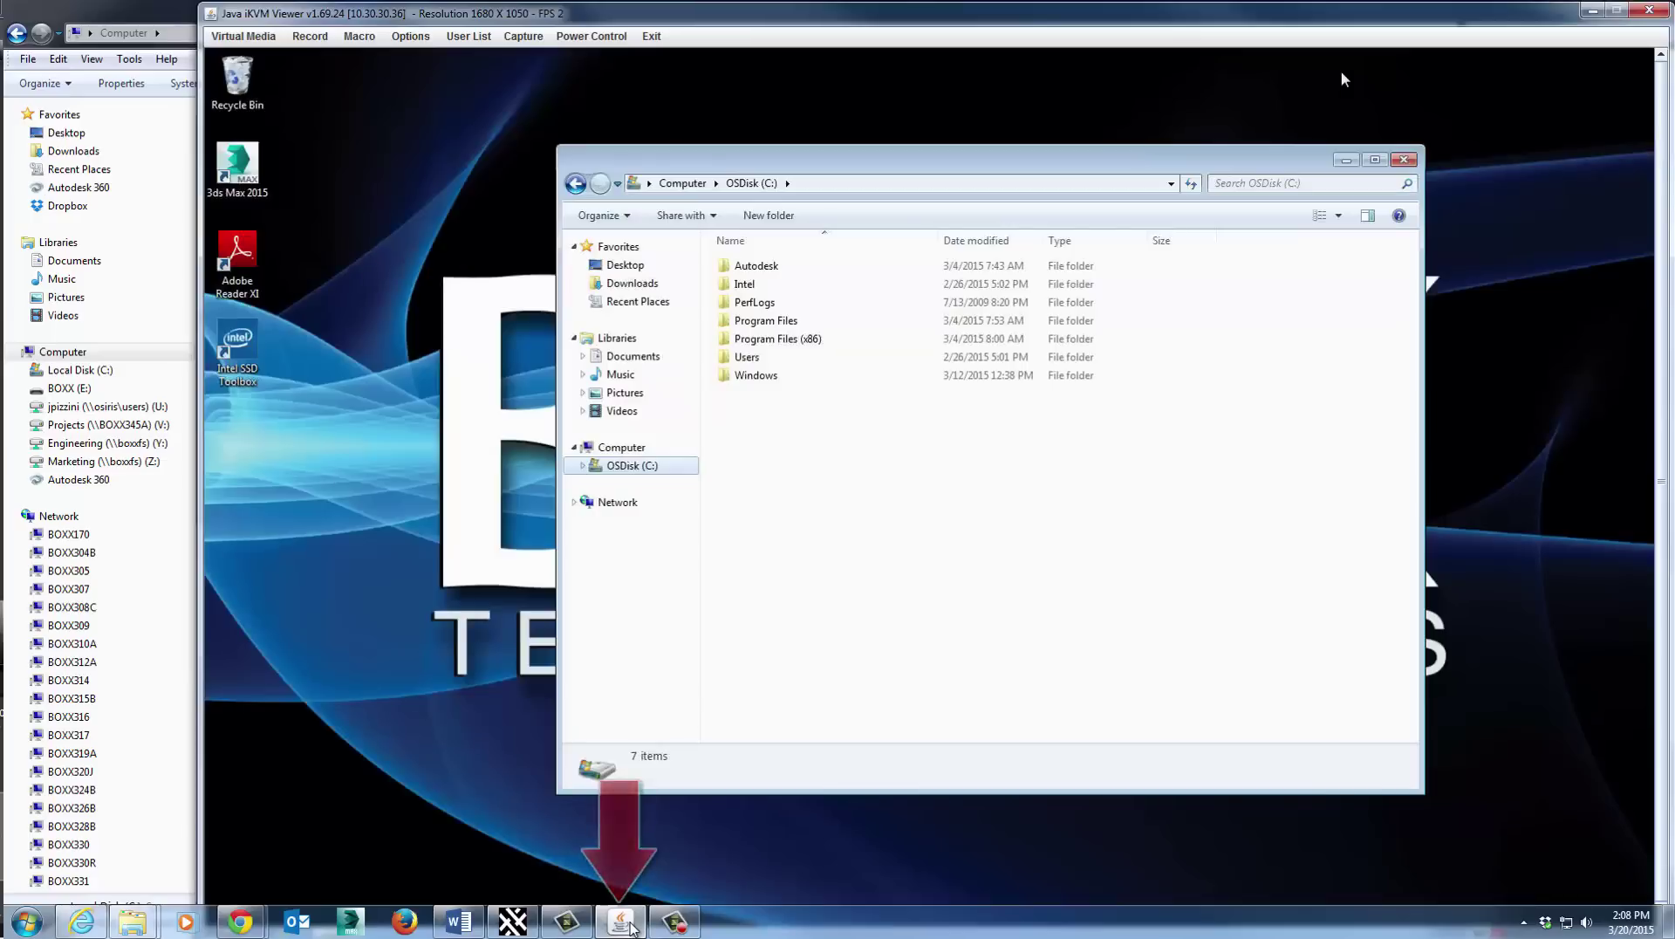
click(621, 447)
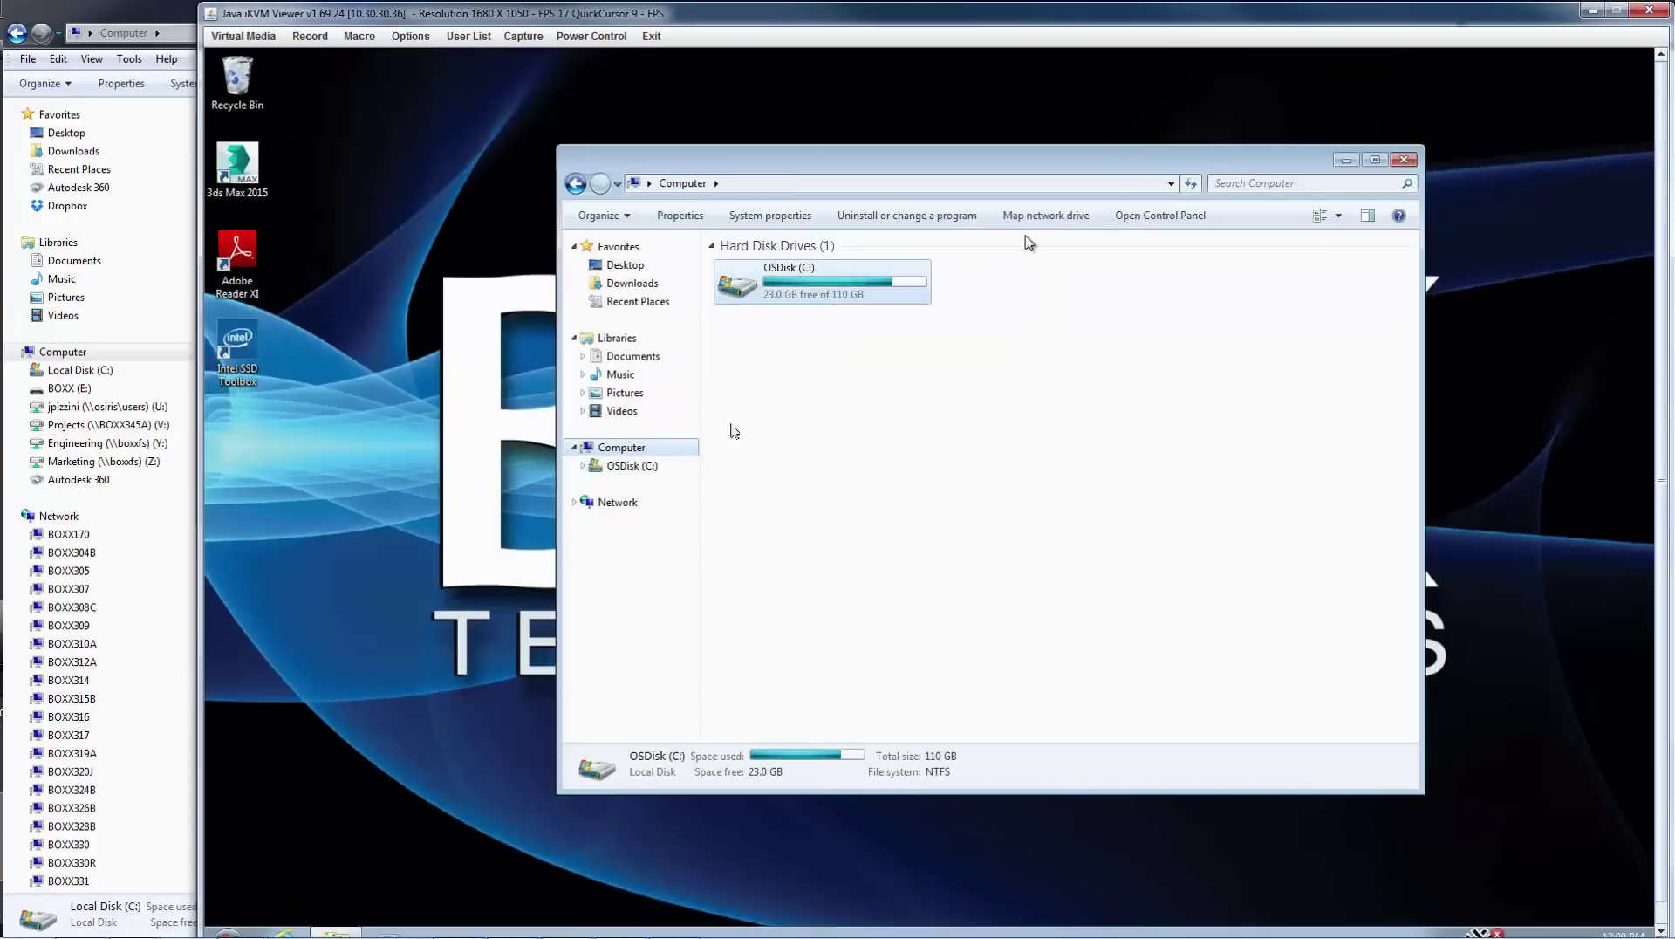
click(1044, 216)
click(868, 436)
click(840, 491)
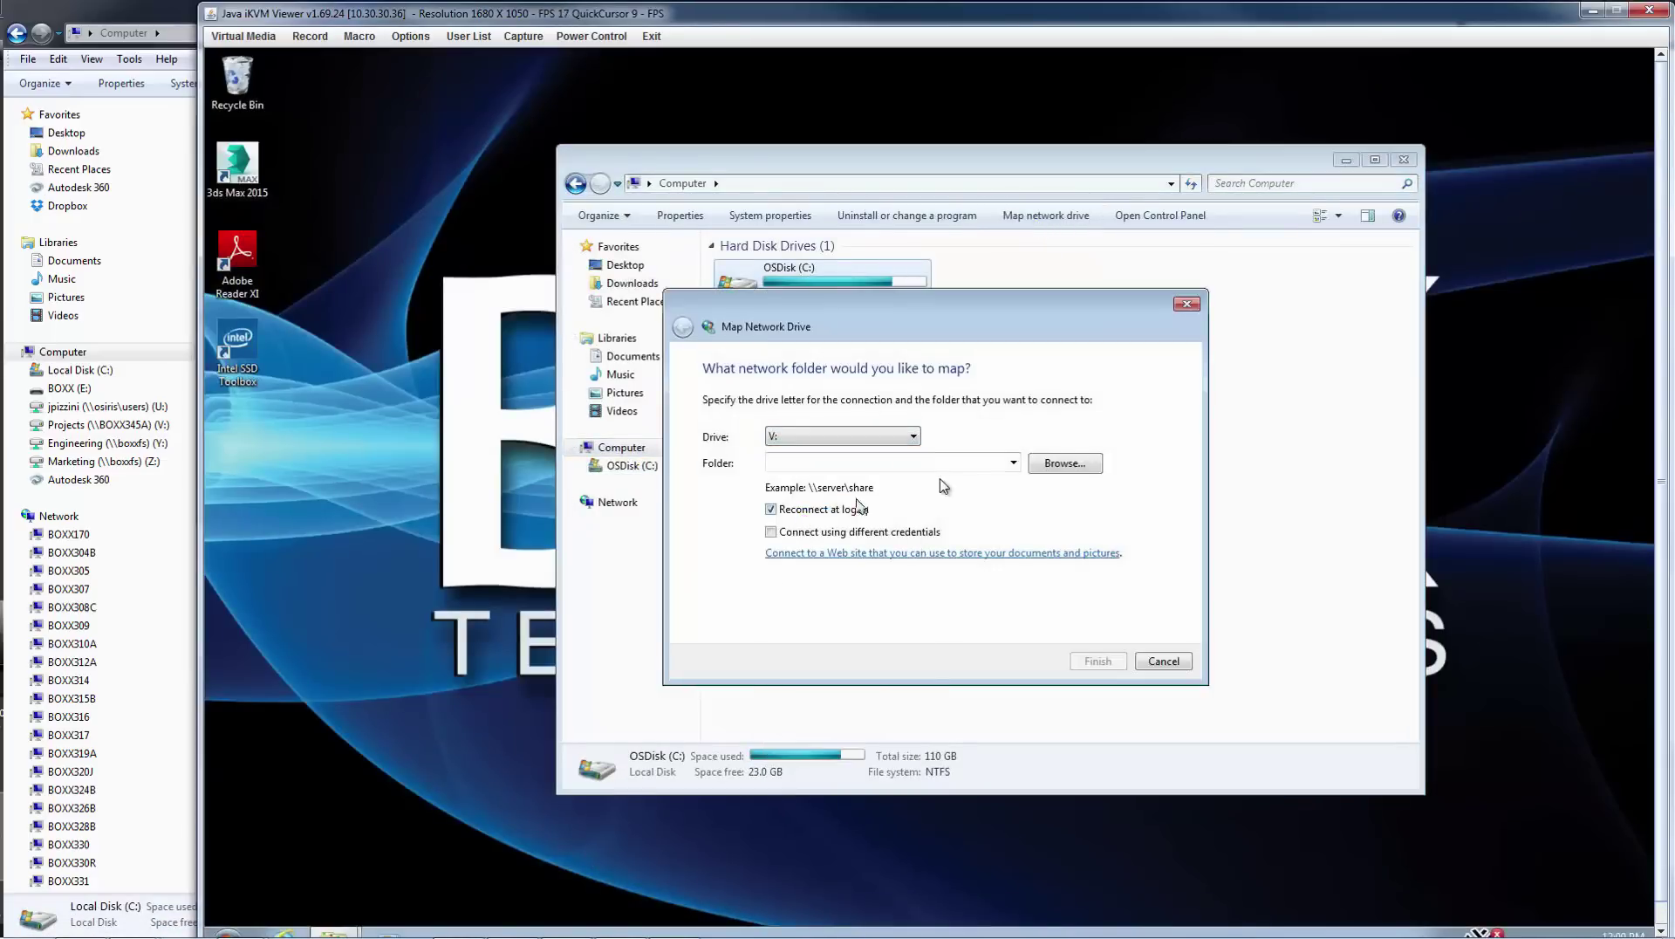
click(946, 465)
text(\BOXX345A\Project)
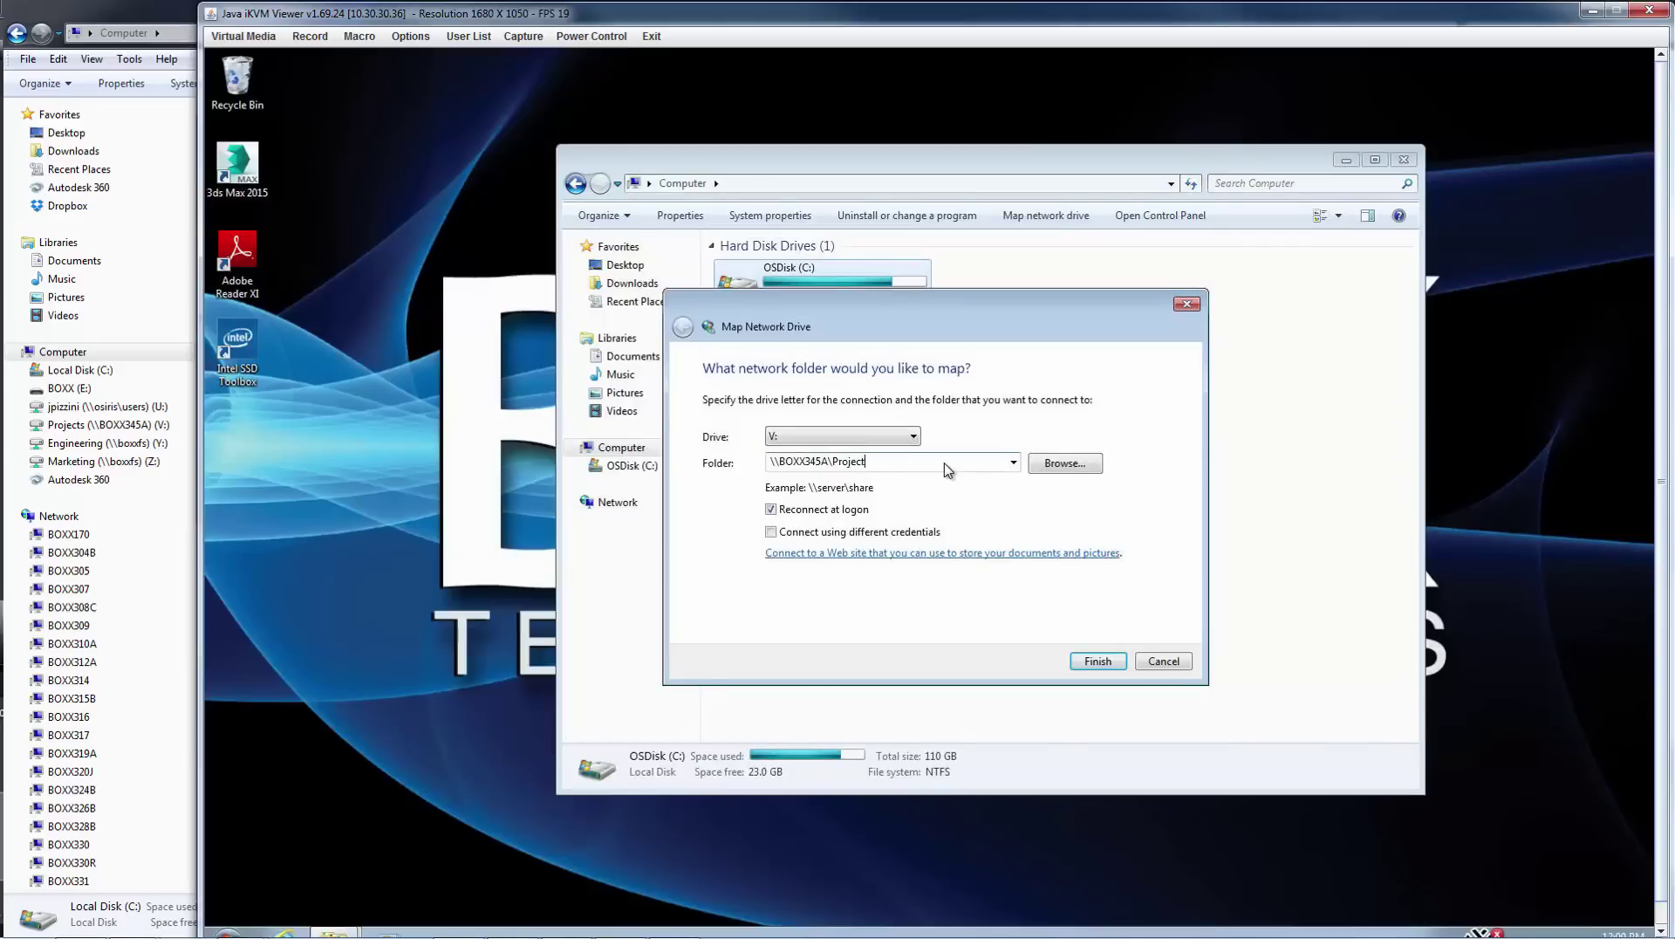
key(Return)
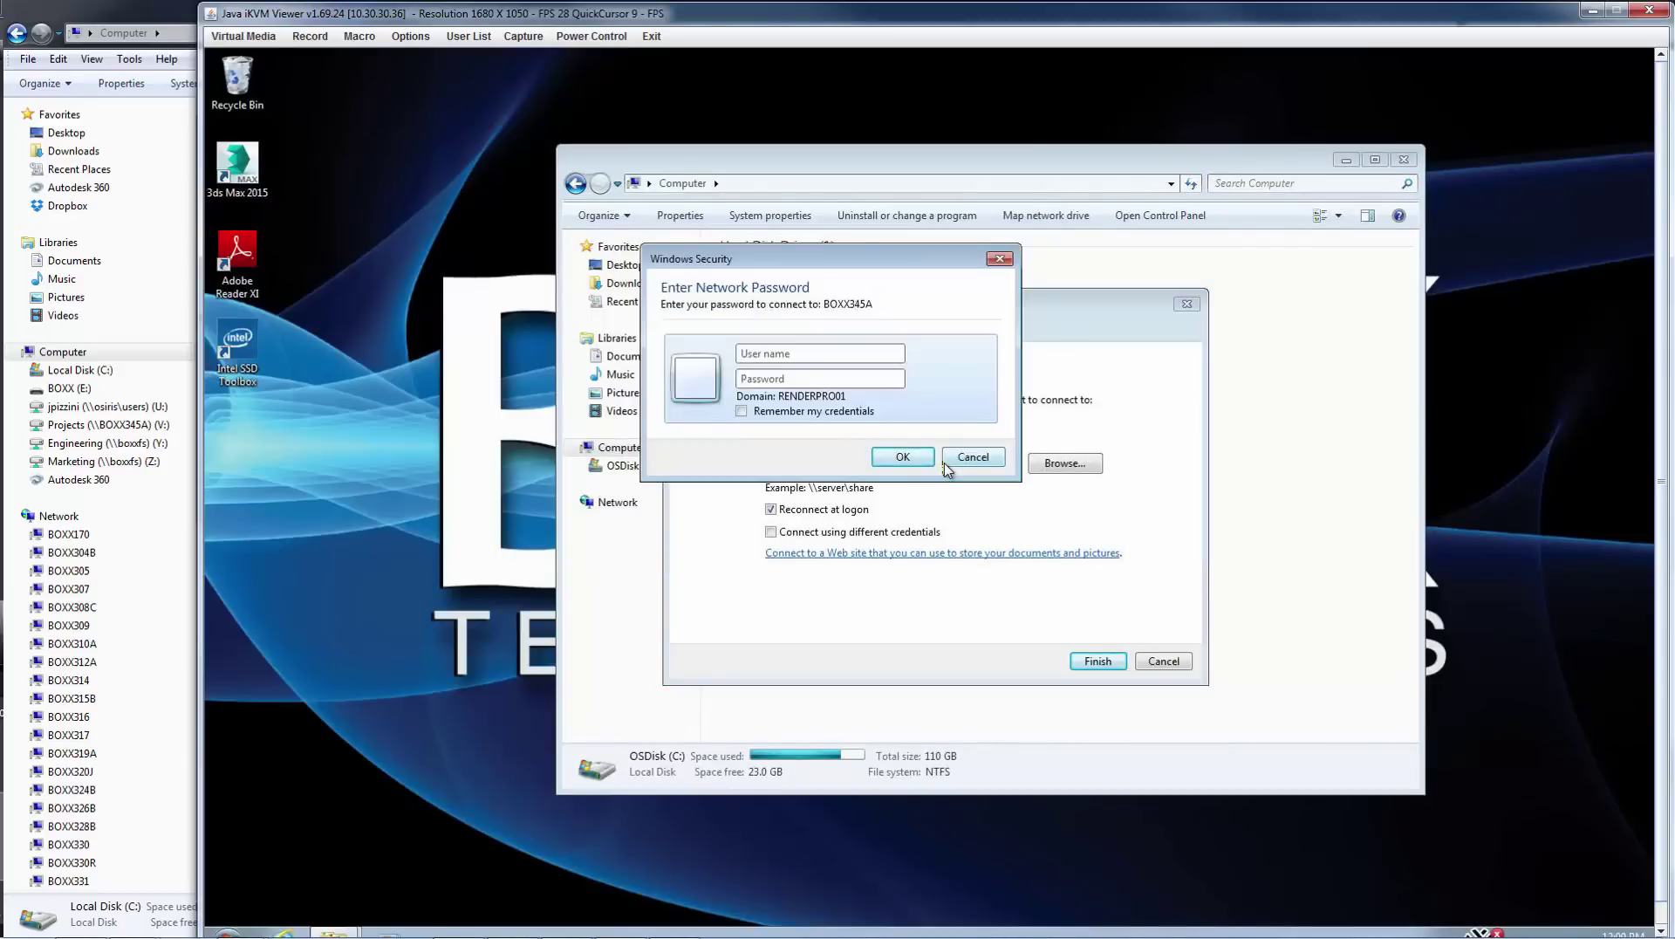
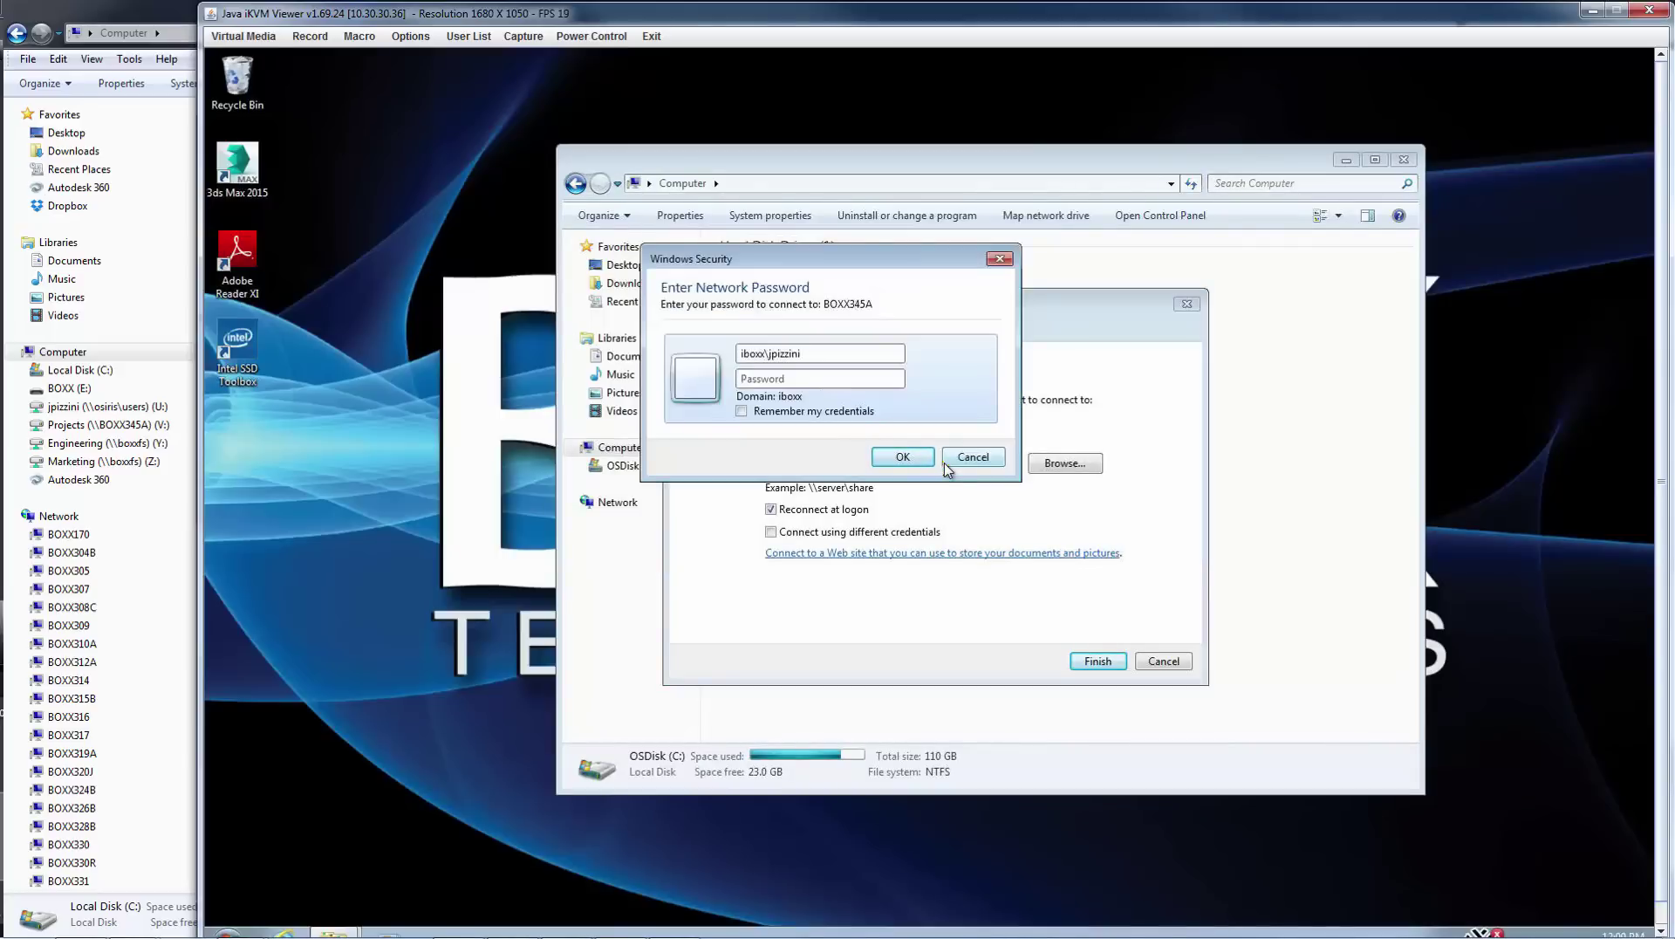
key(Return)
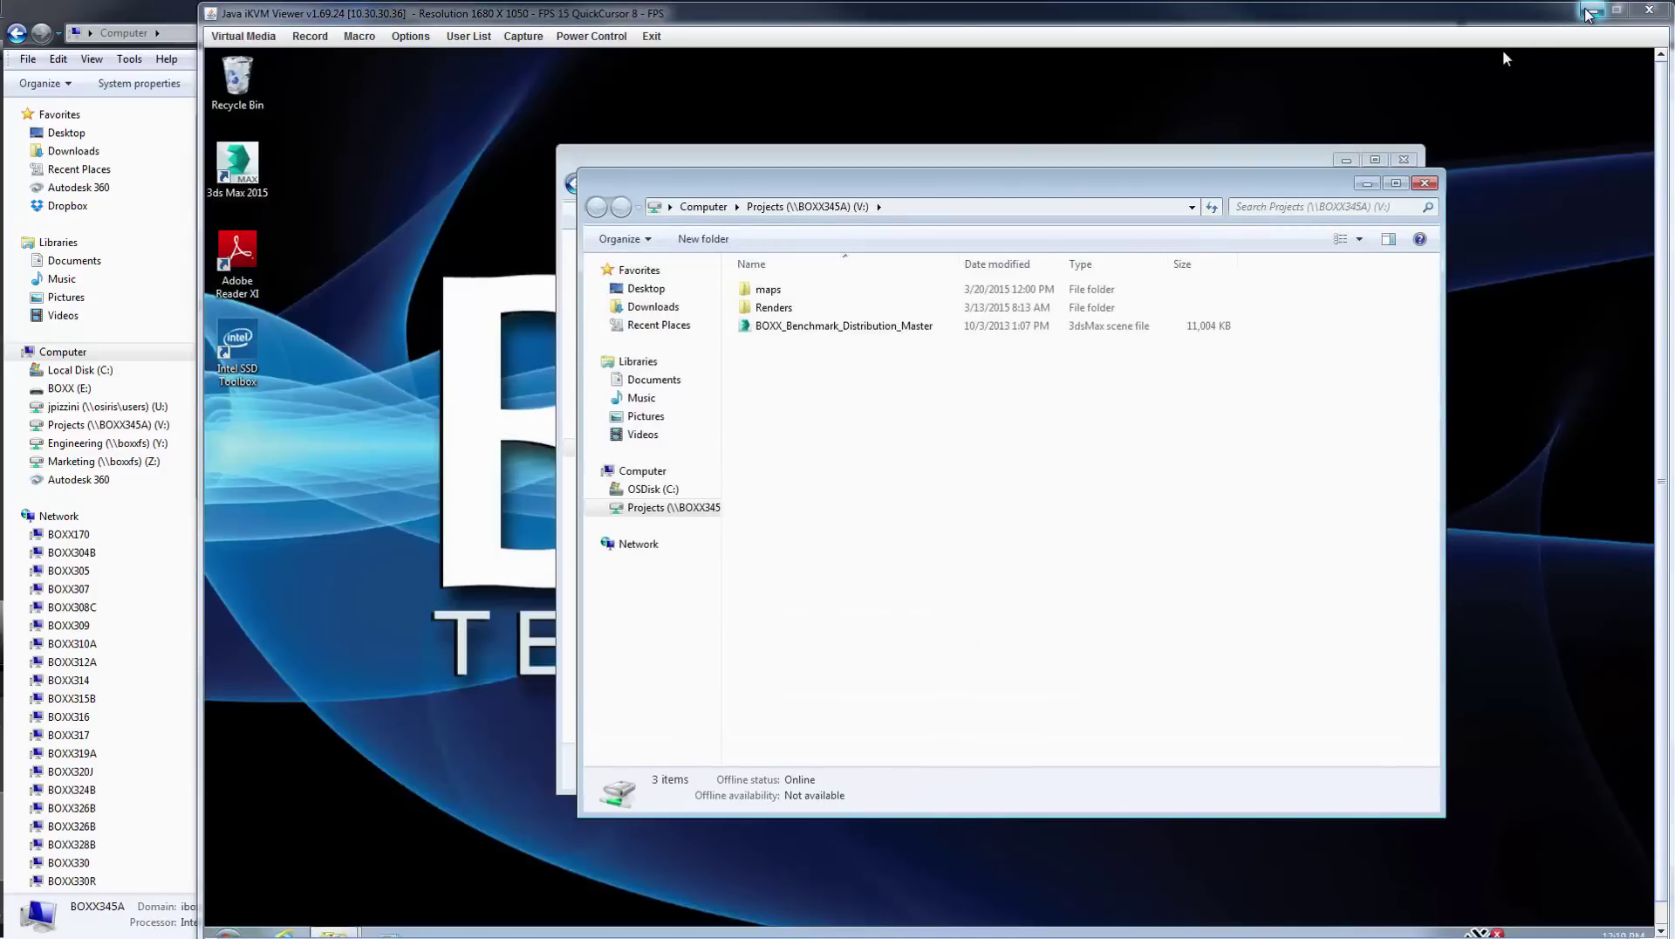
- Launch Backburner 2015 Manager on the workstation with ports 3234/3233, then restore the remote console
click(1588, 11)
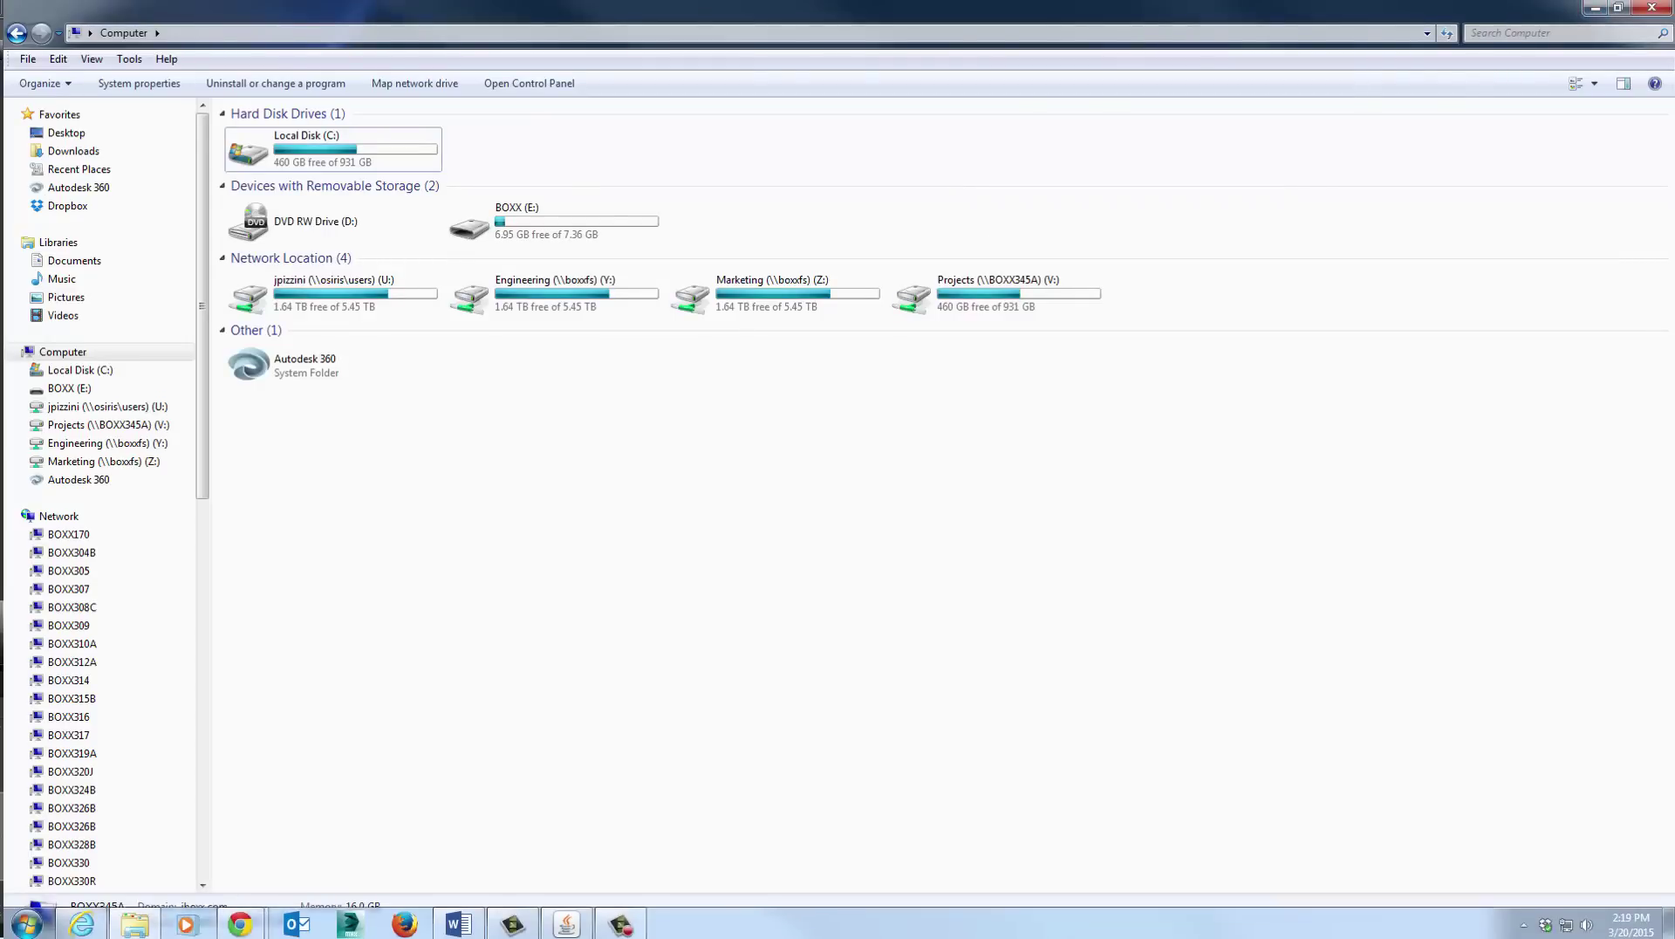
click(24, 923)
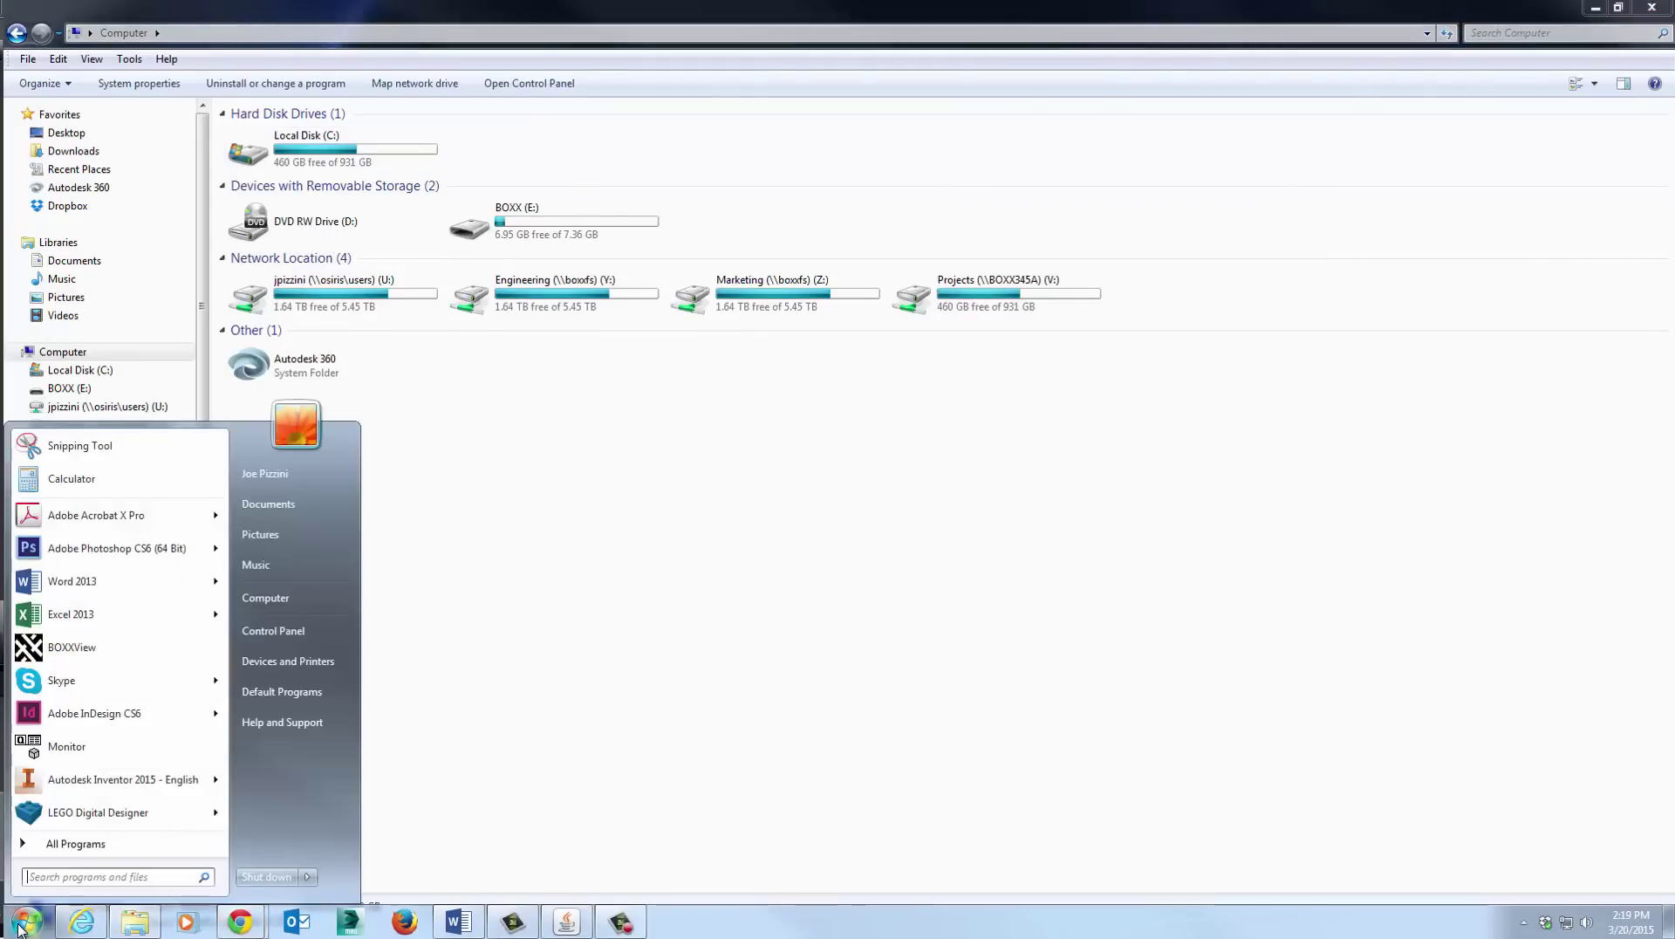
click(66, 843)
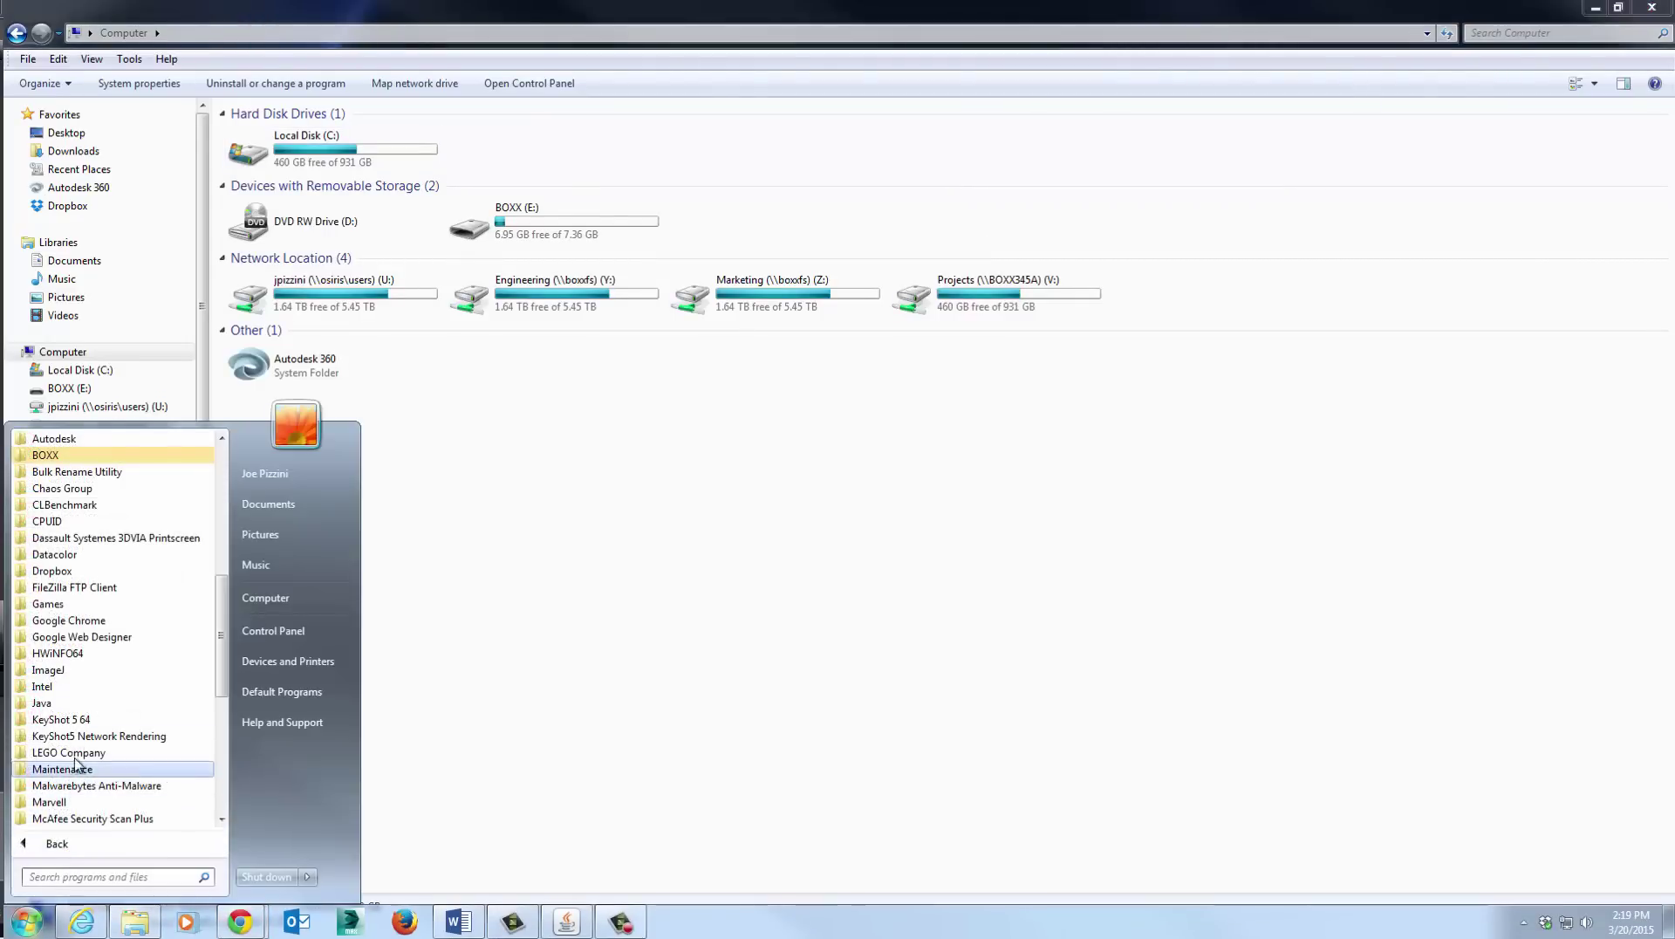
click(63, 439)
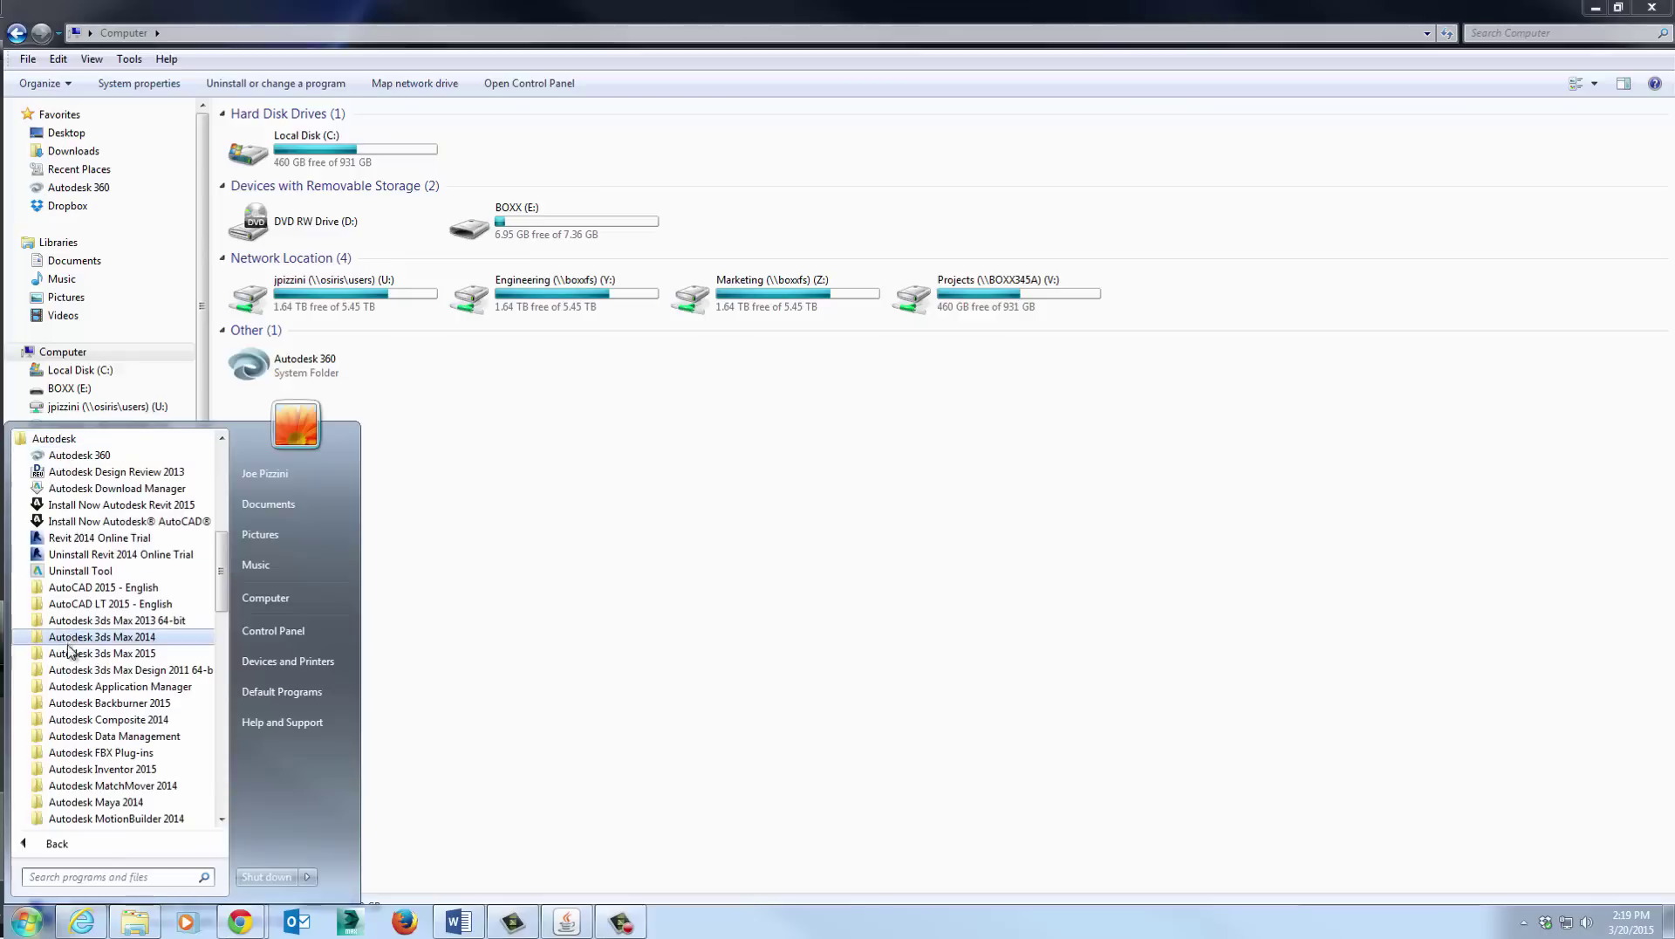
click(83, 702)
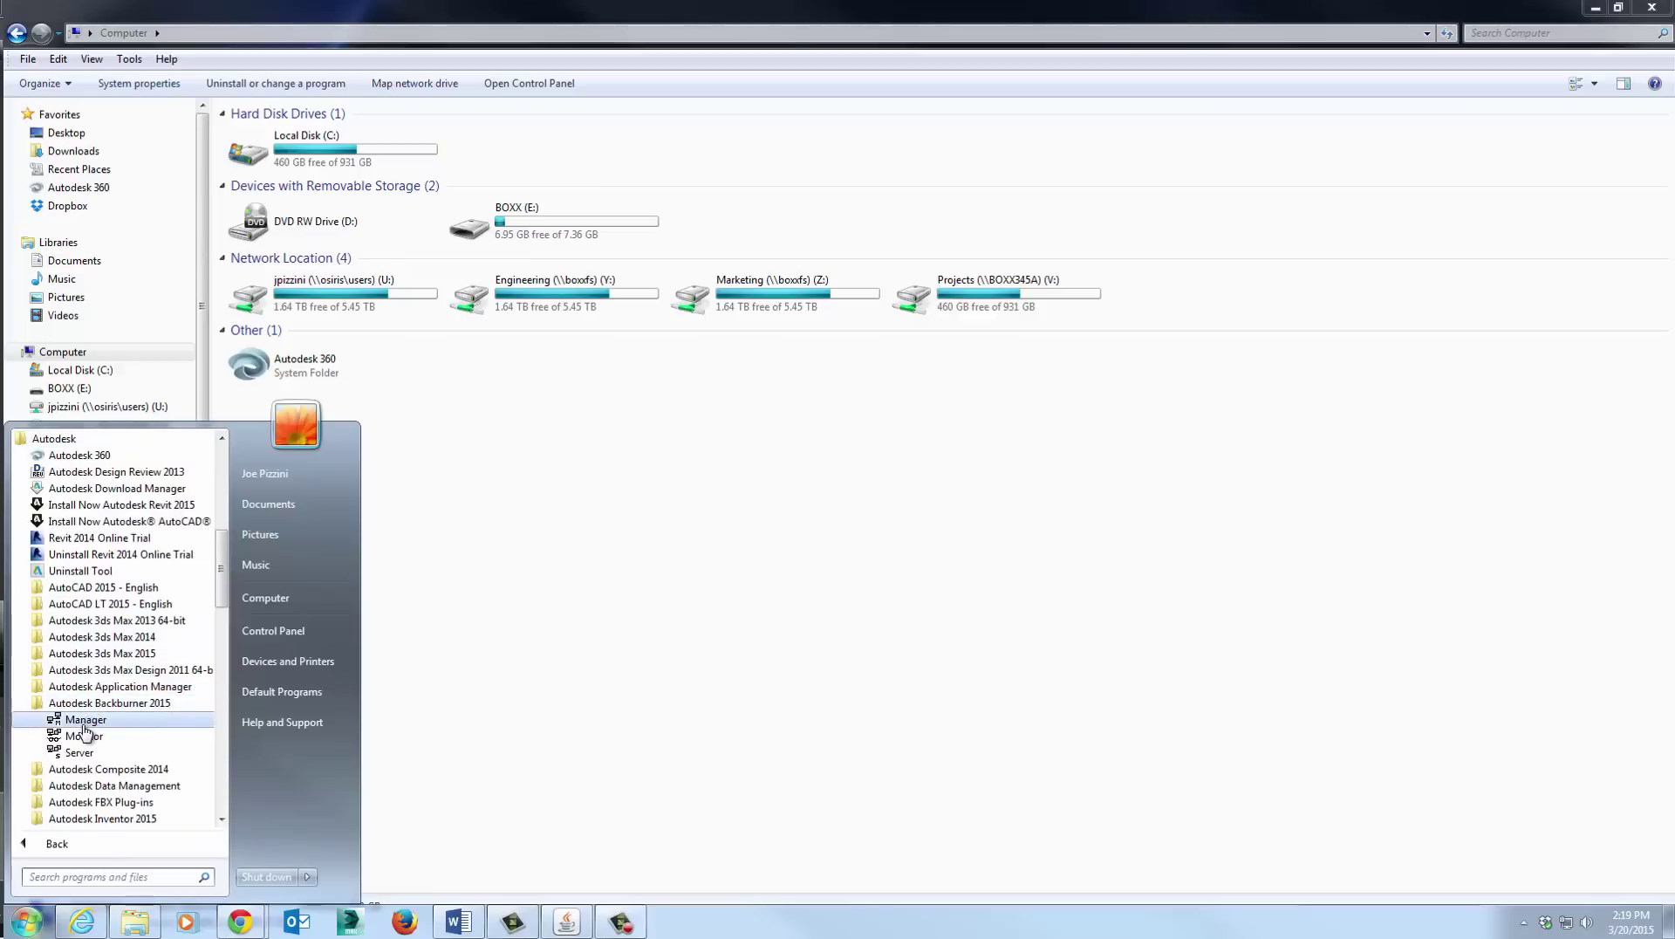
click(85, 735)
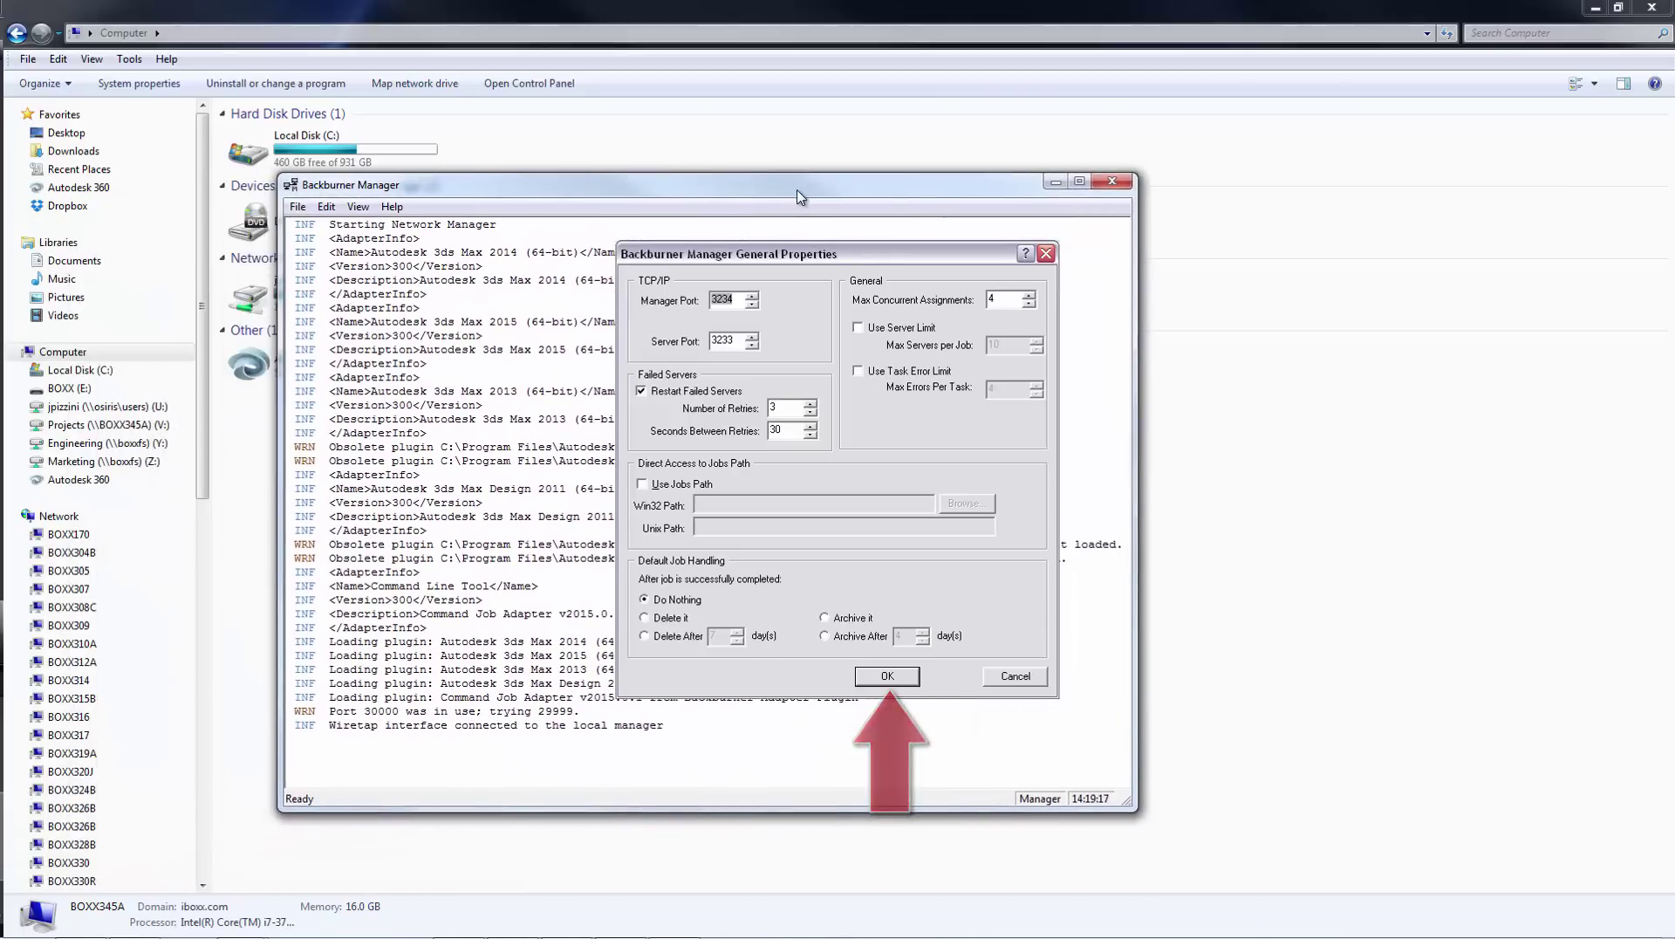
click(886, 677)
click(565, 922)
click(565, 922)
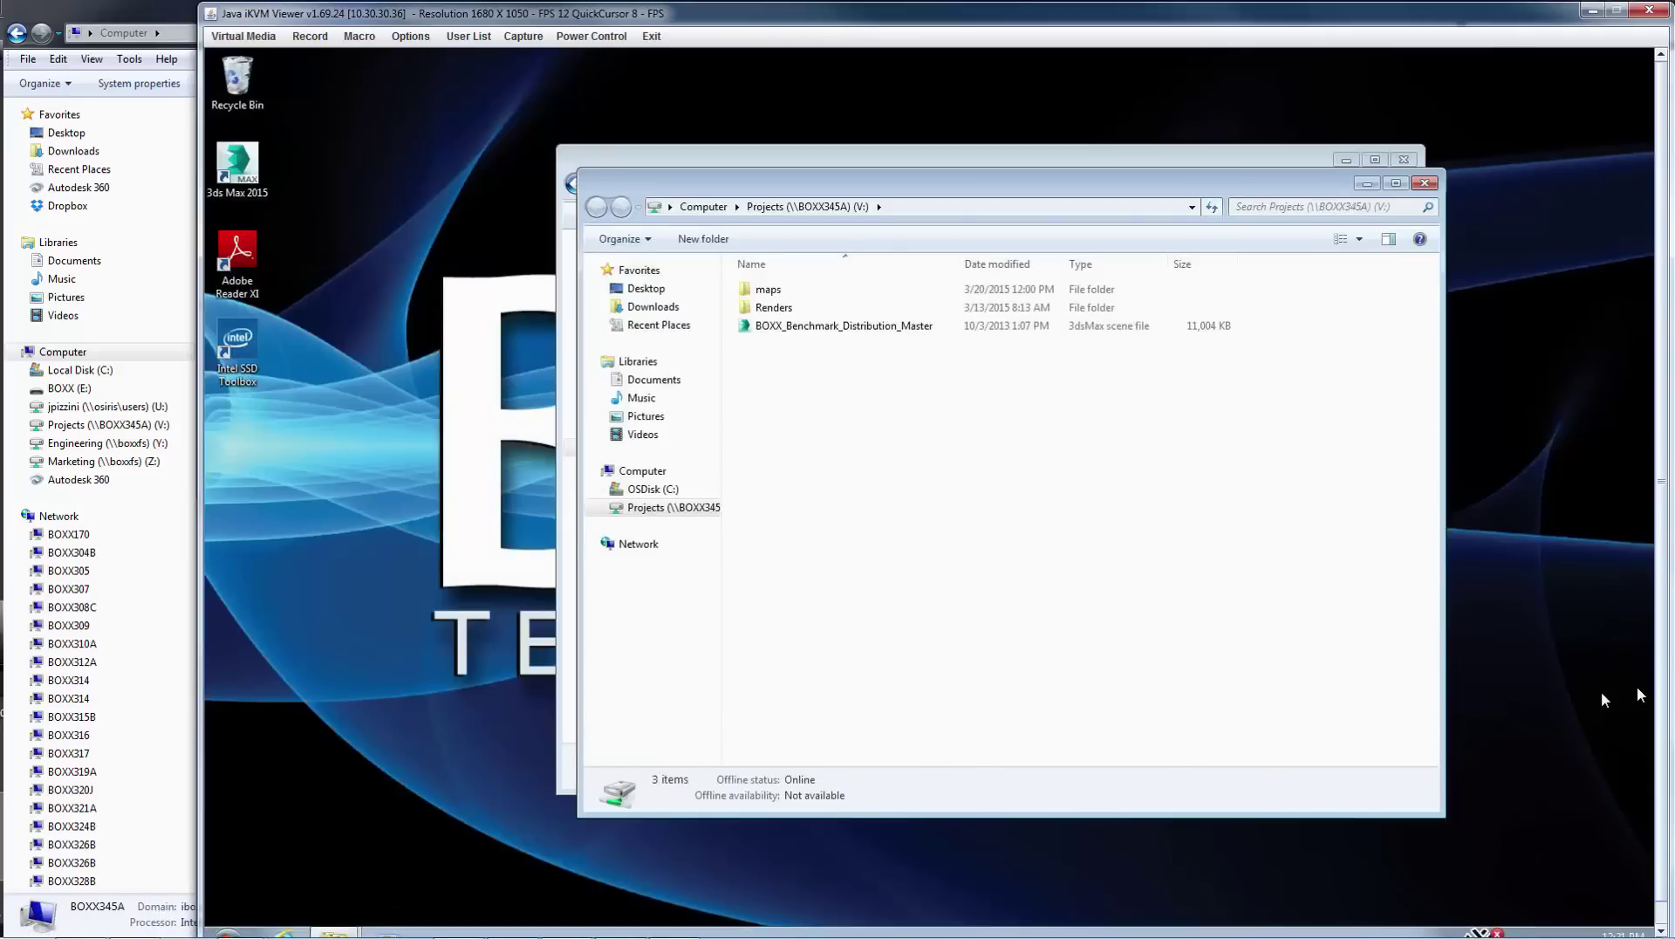
- Start Backburner 2015 Server on the render node and accept its properties to register with 10.30.30.38
scroll(1661, 687, down, 1)
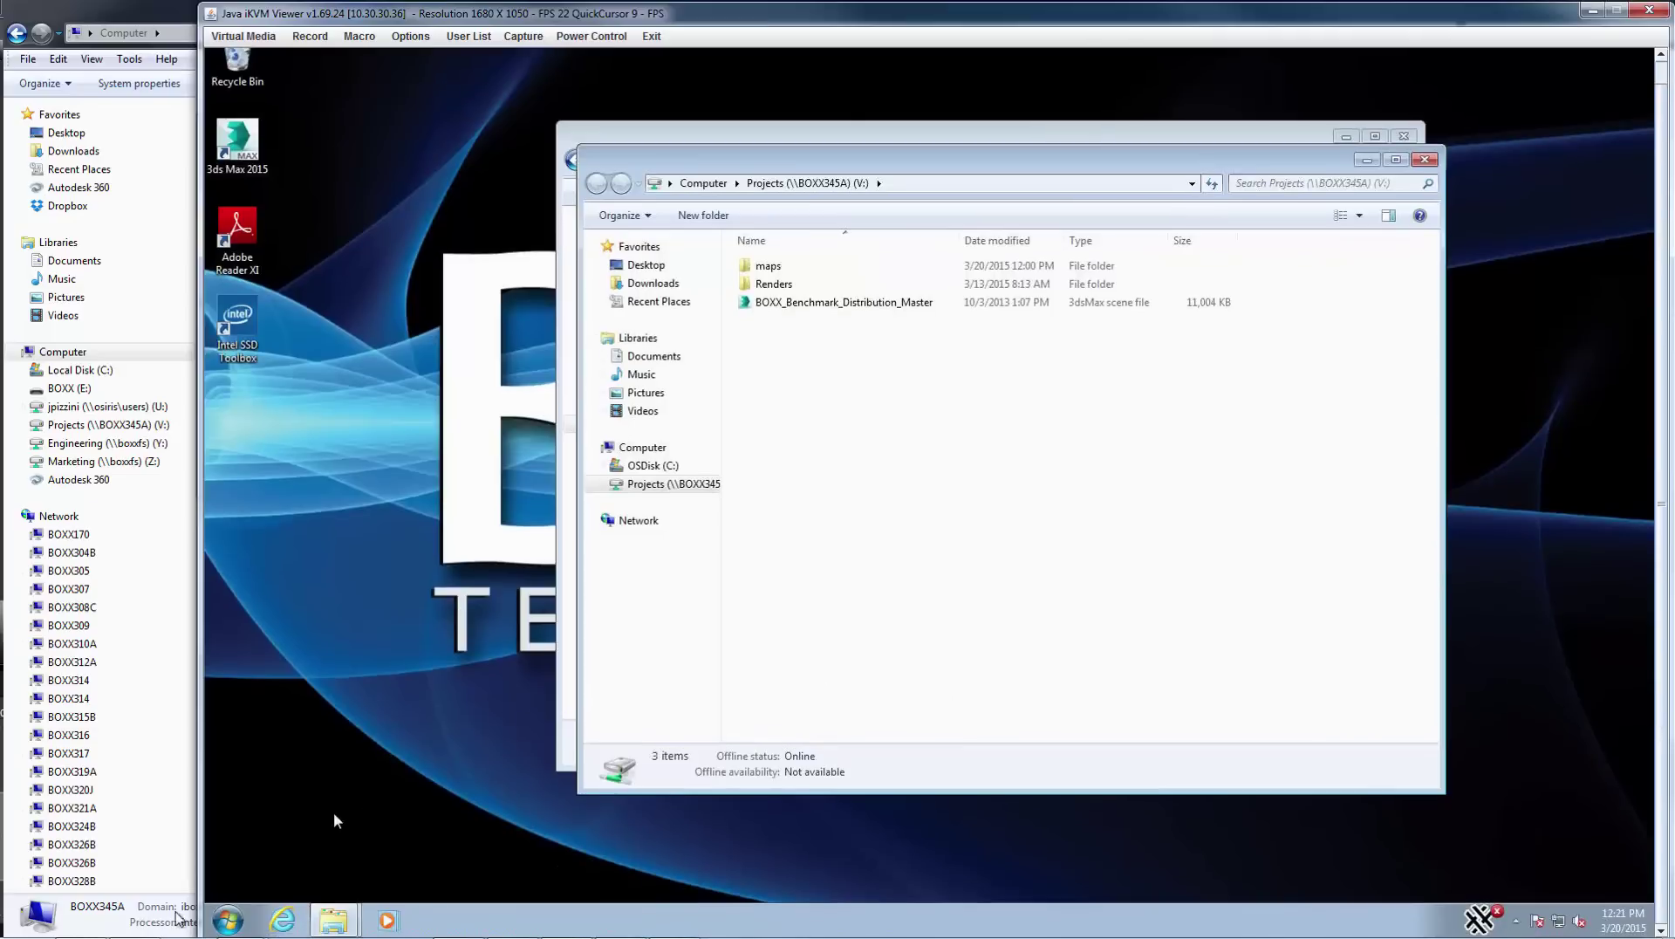
click(224, 920)
click(262, 843)
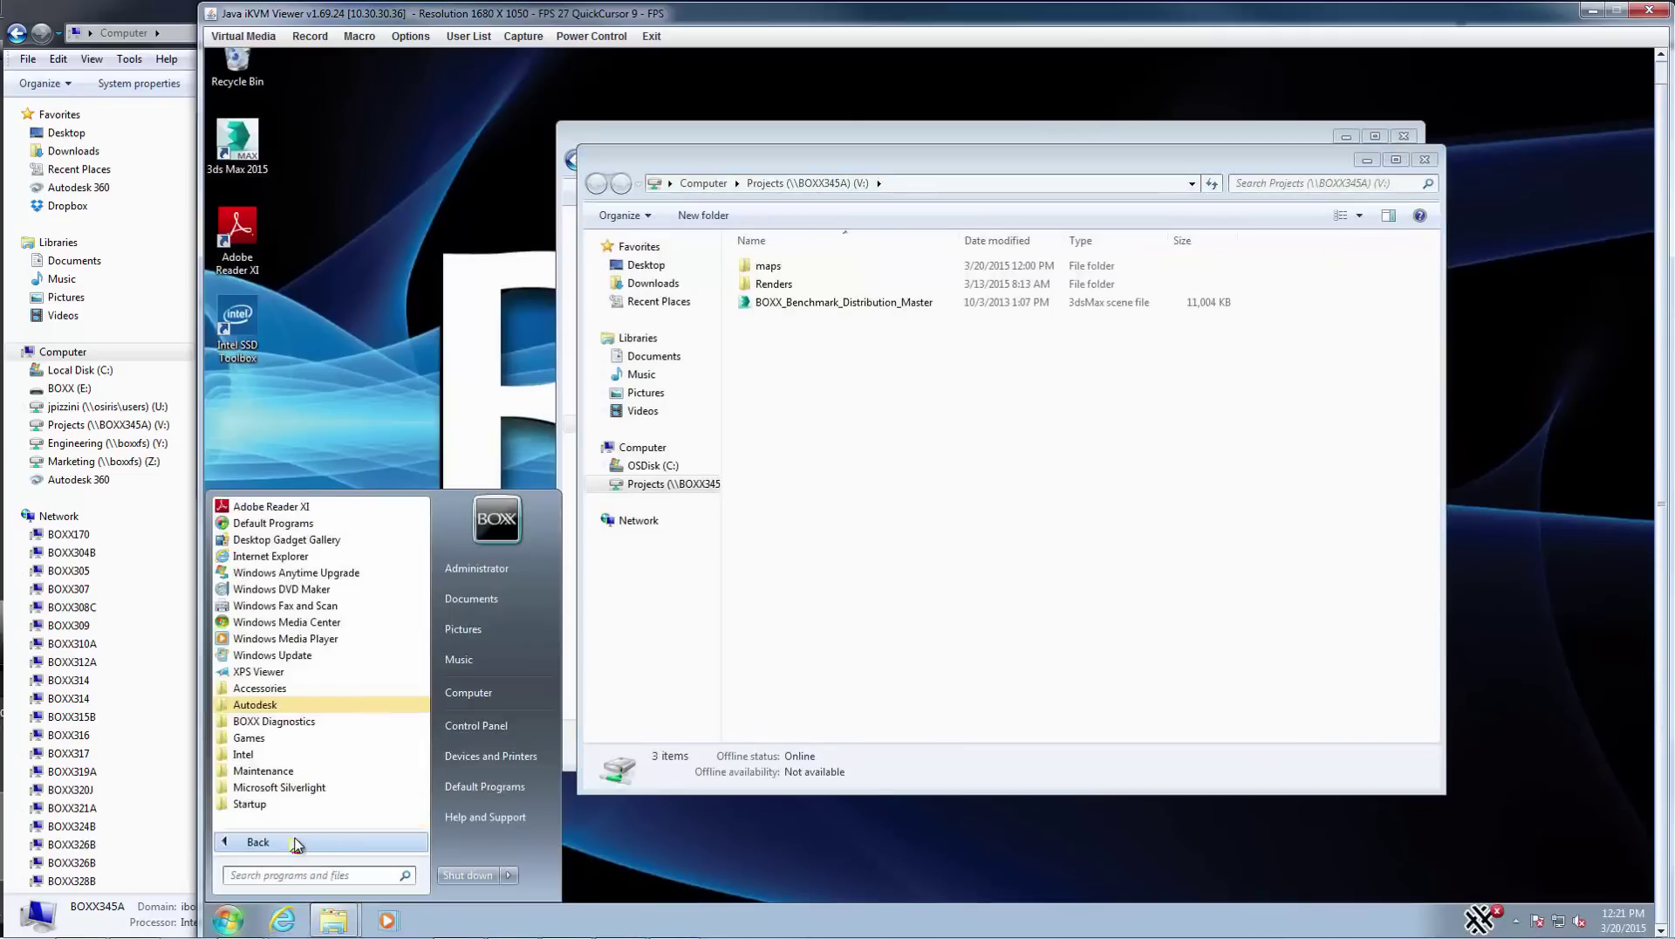
click(259, 708)
click(280, 771)
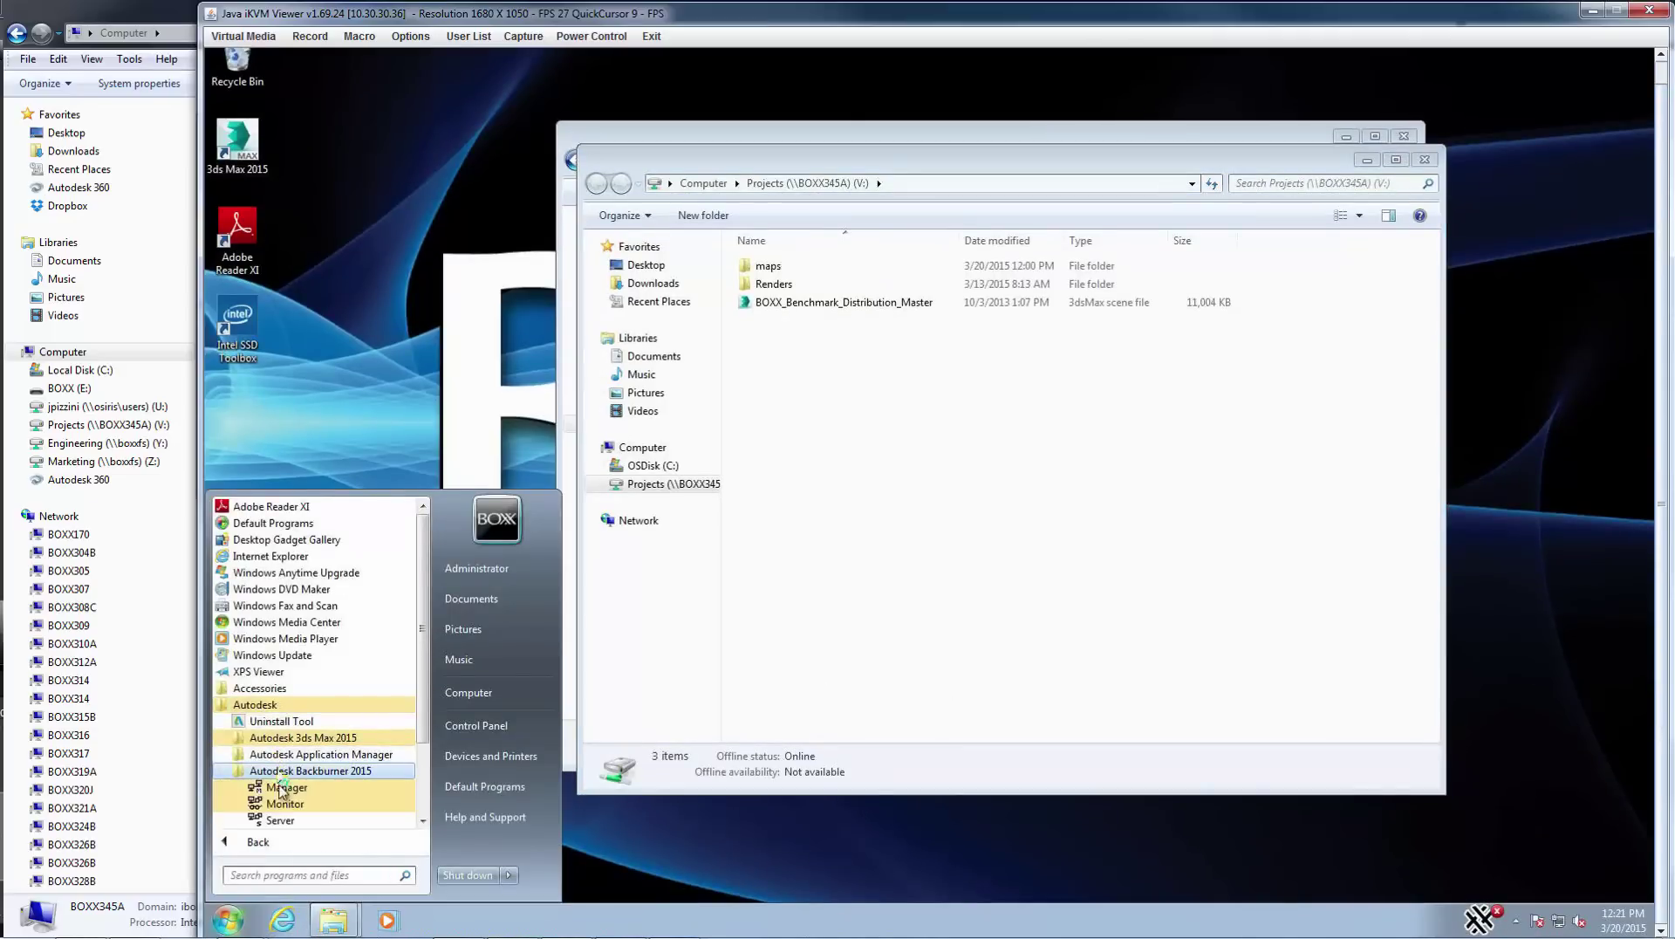
click(279, 821)
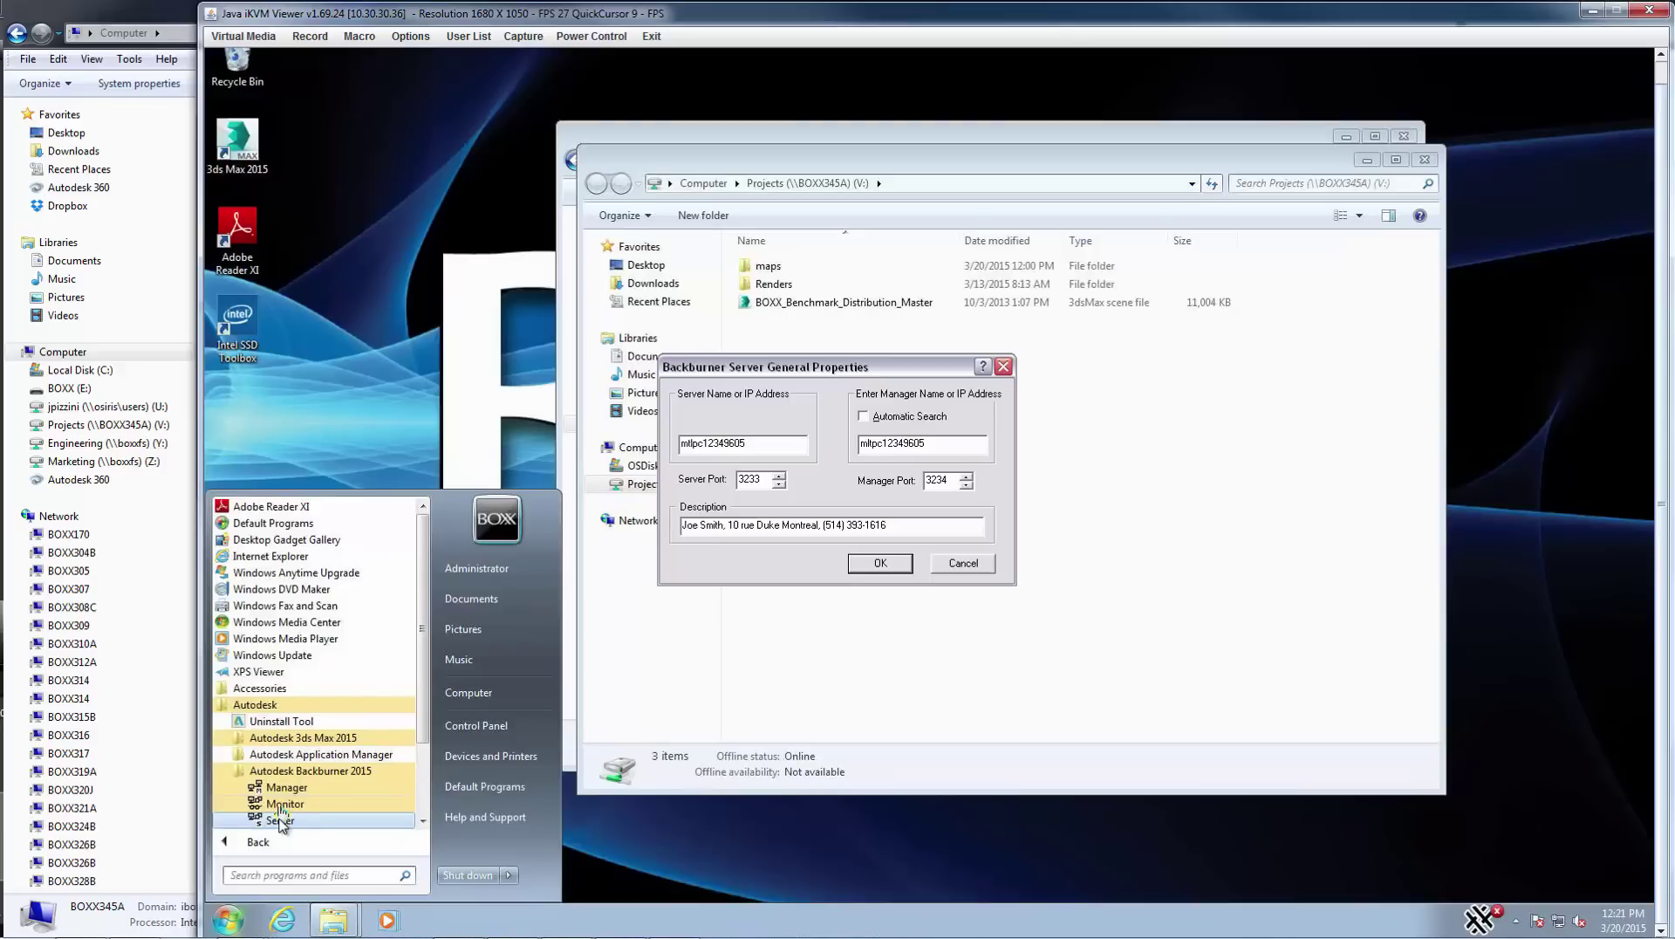
key(Return)
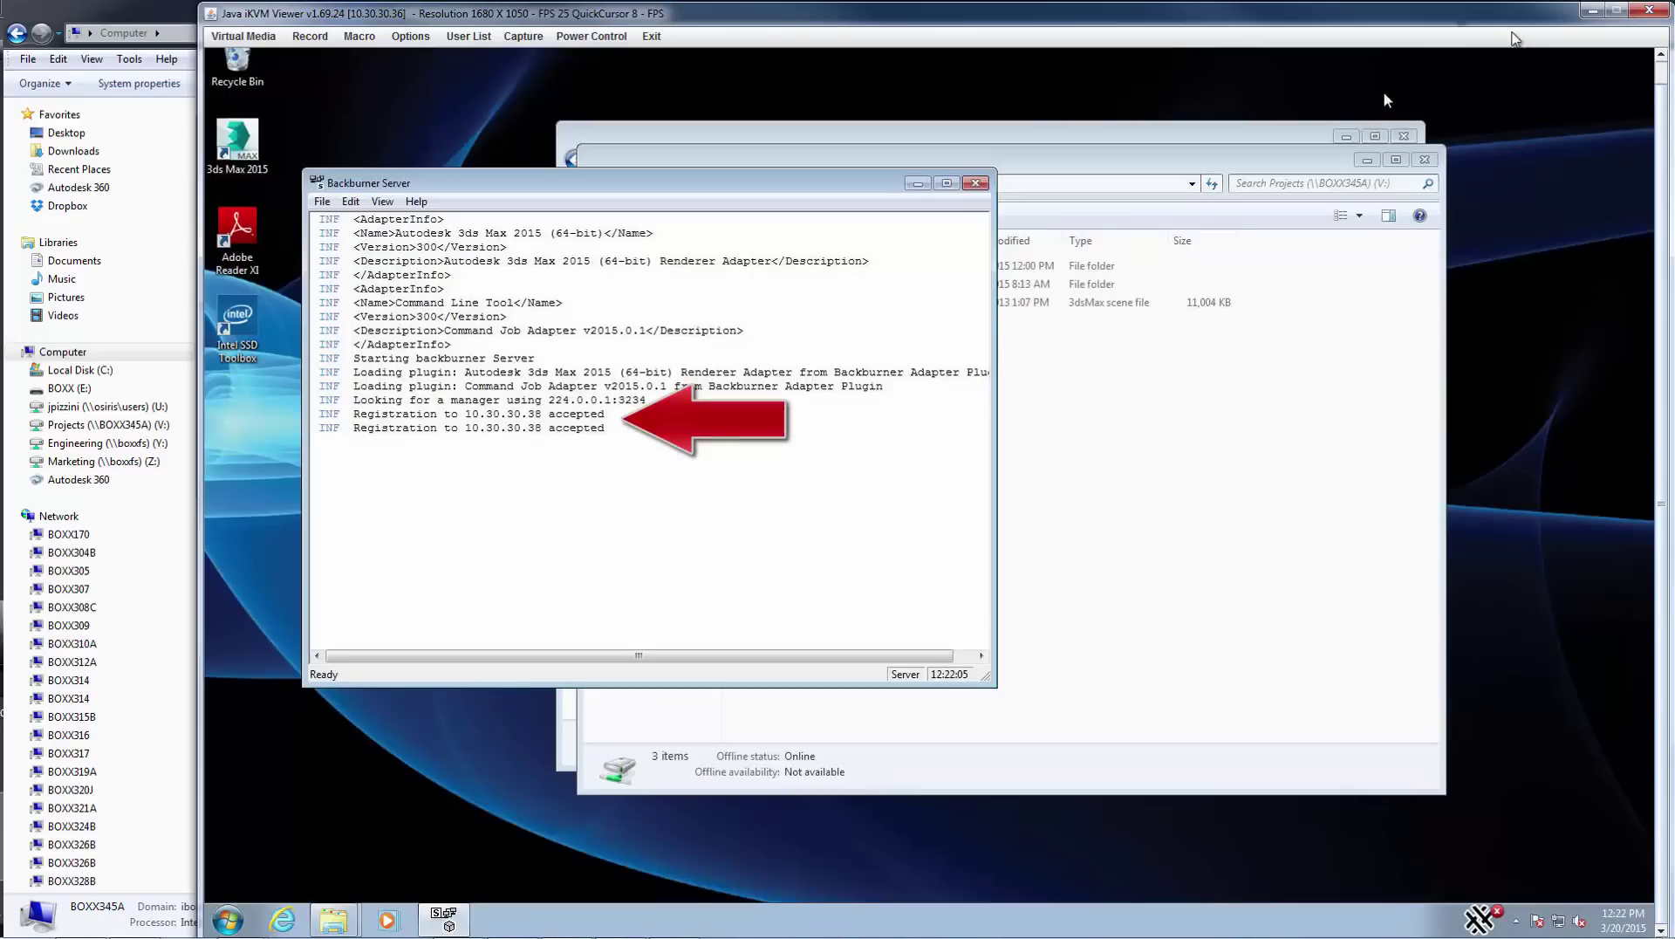
- Open the BOXX_Benchmark_Distribution_Master scene from the Projects (V:) drive in 3ds Max
click(1592, 10)
click(1592, 10)
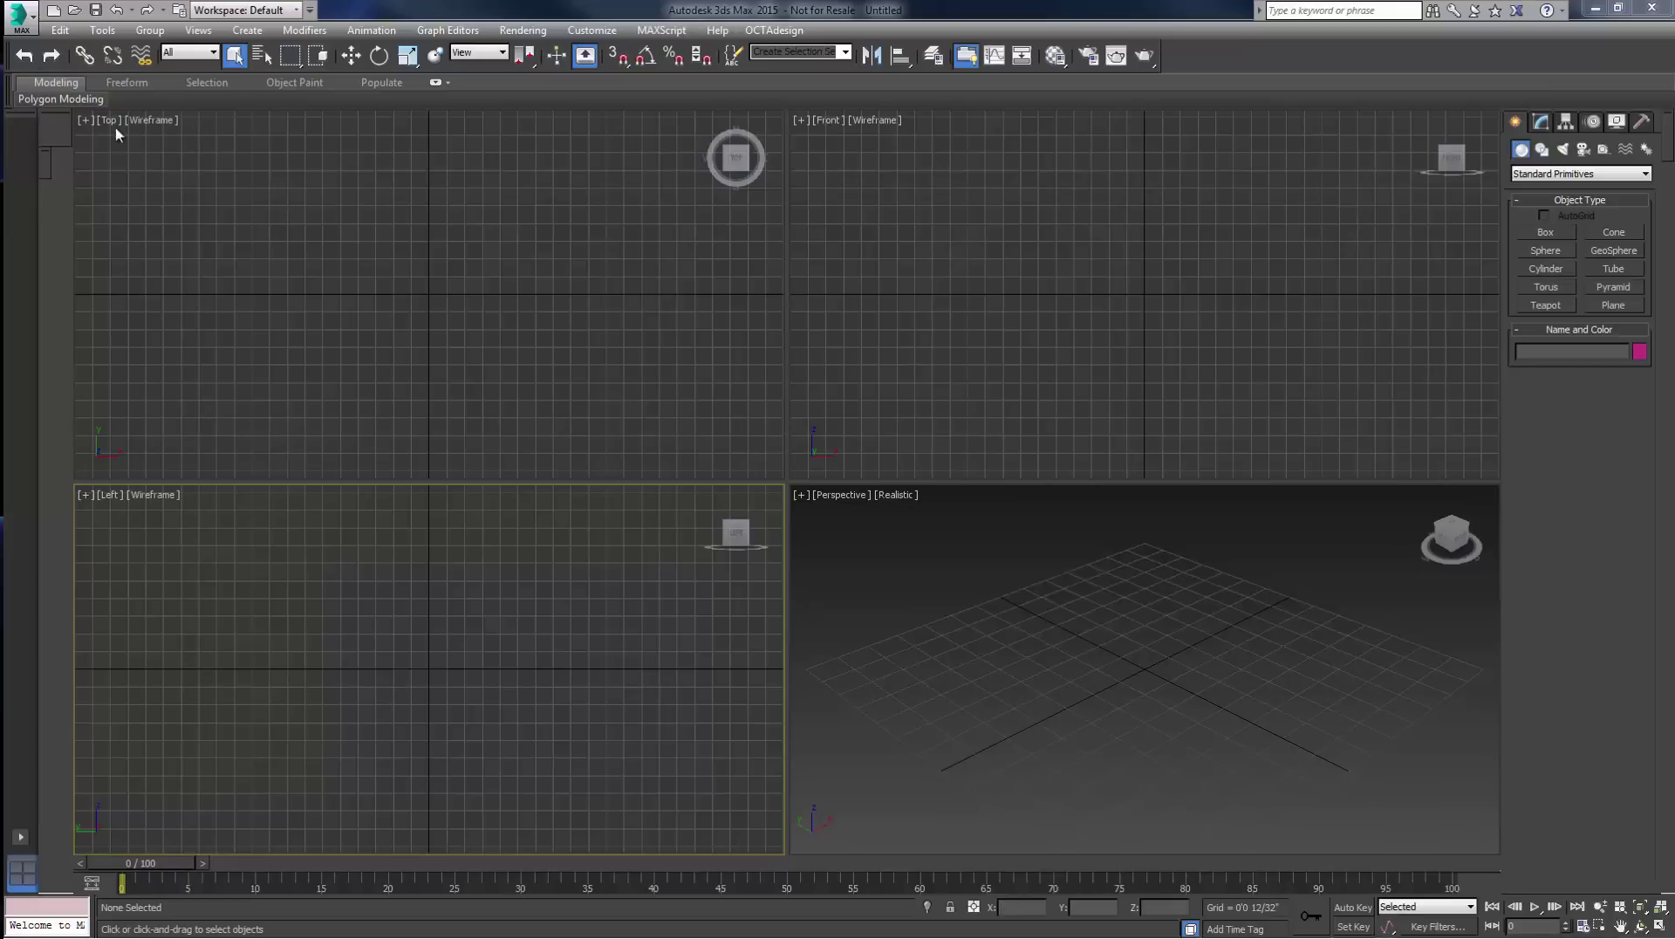
click(21, 18)
click(52, 129)
click(209, 70)
click(209, 173)
double_click(544, 120)
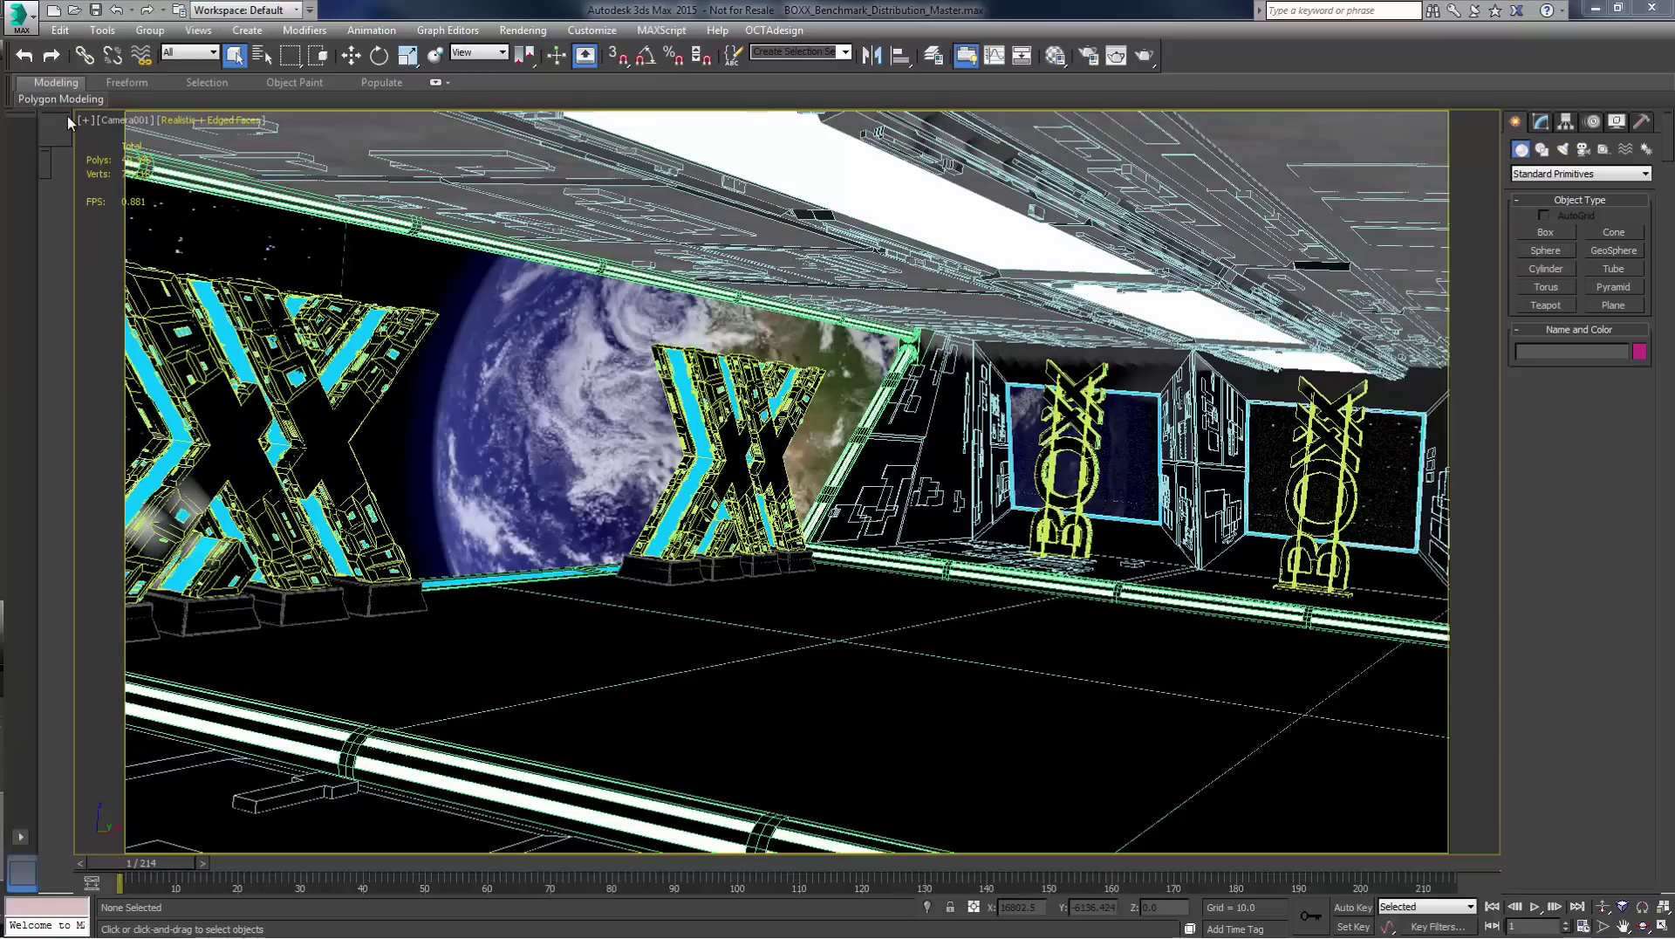
- Strip the folder paths from all 14 texture maps in Asset Tracking
click(21, 15)
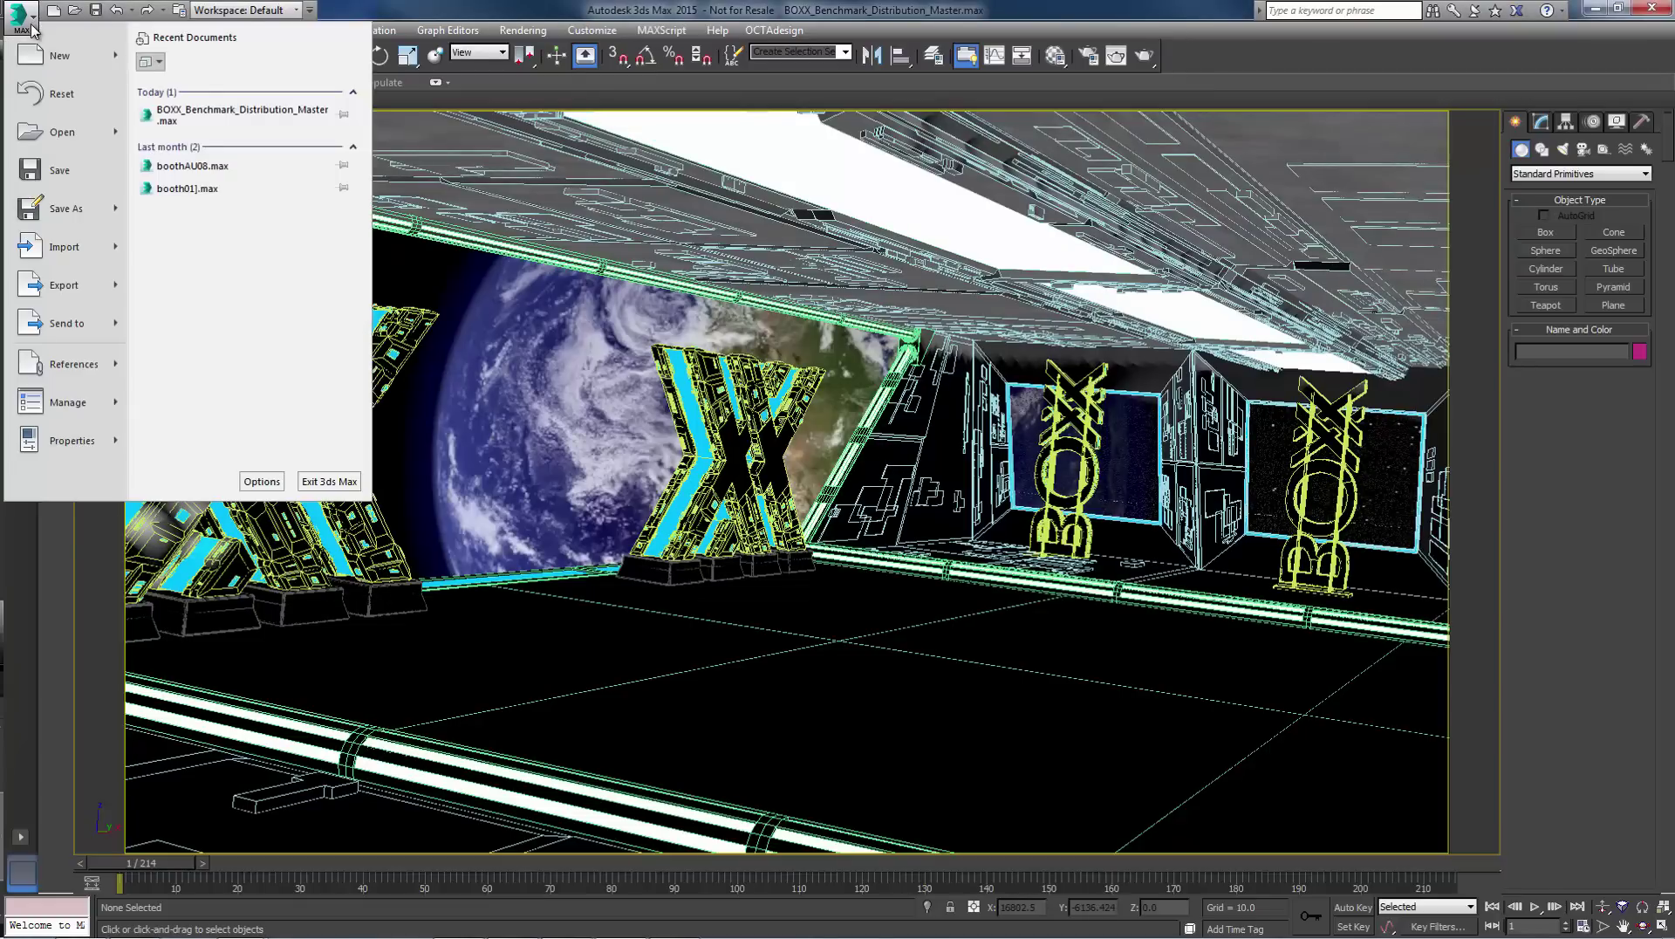
mouse_move(76, 372)
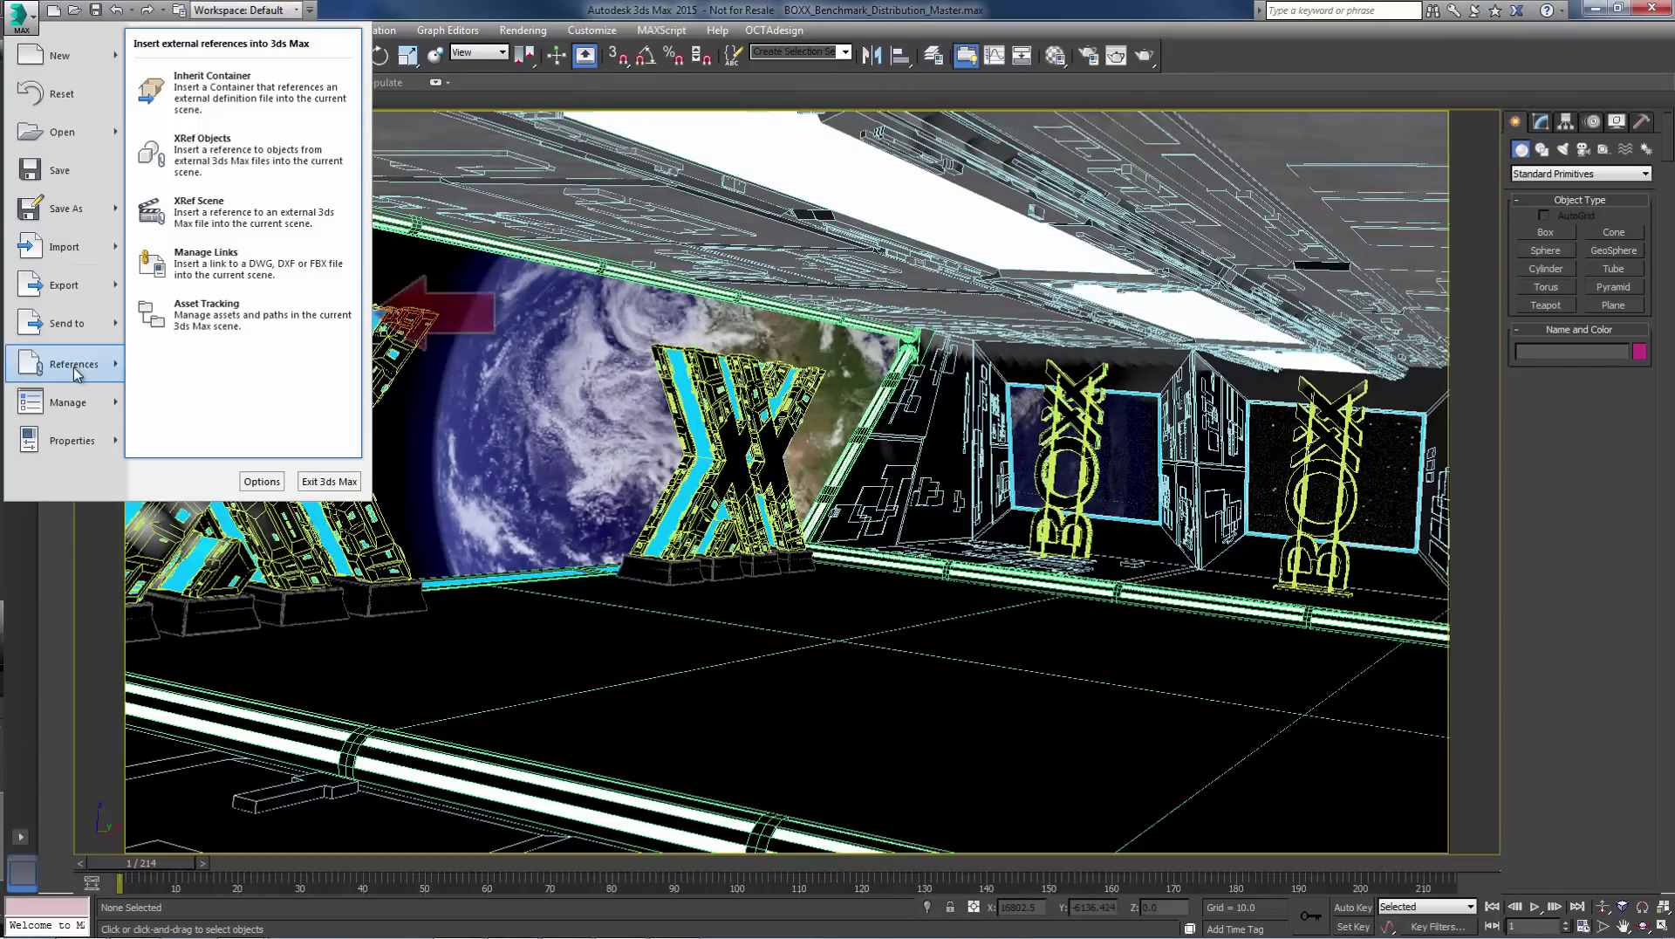
click(218, 314)
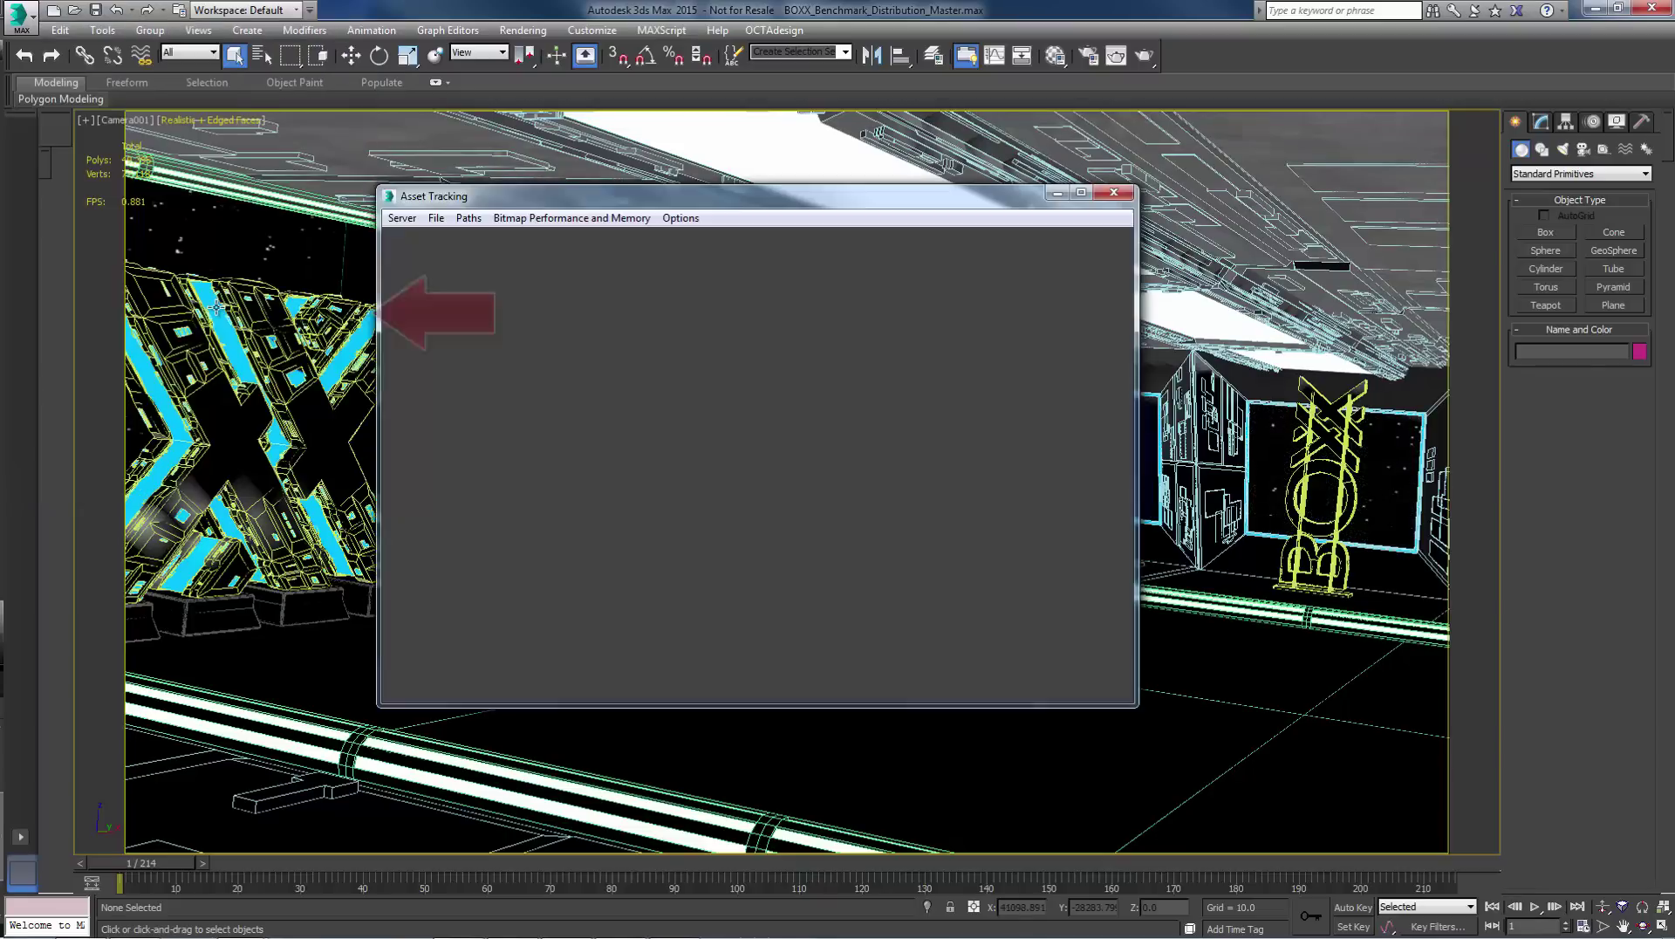
click(467, 339)
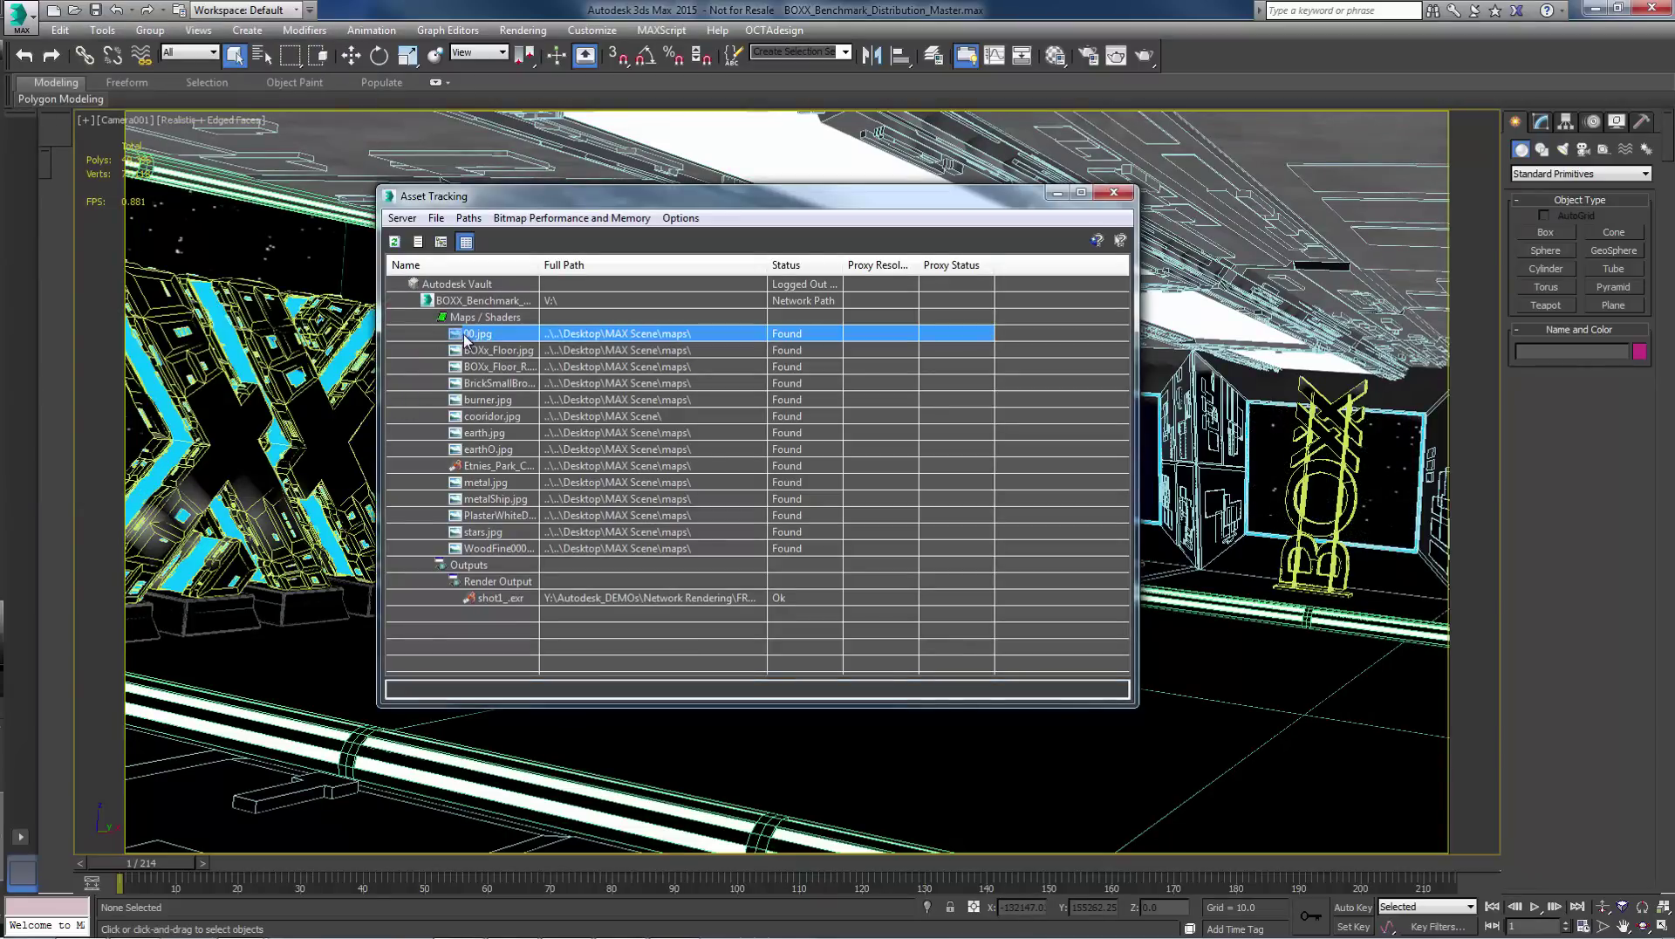
shift+click(494, 549)
click(469, 218)
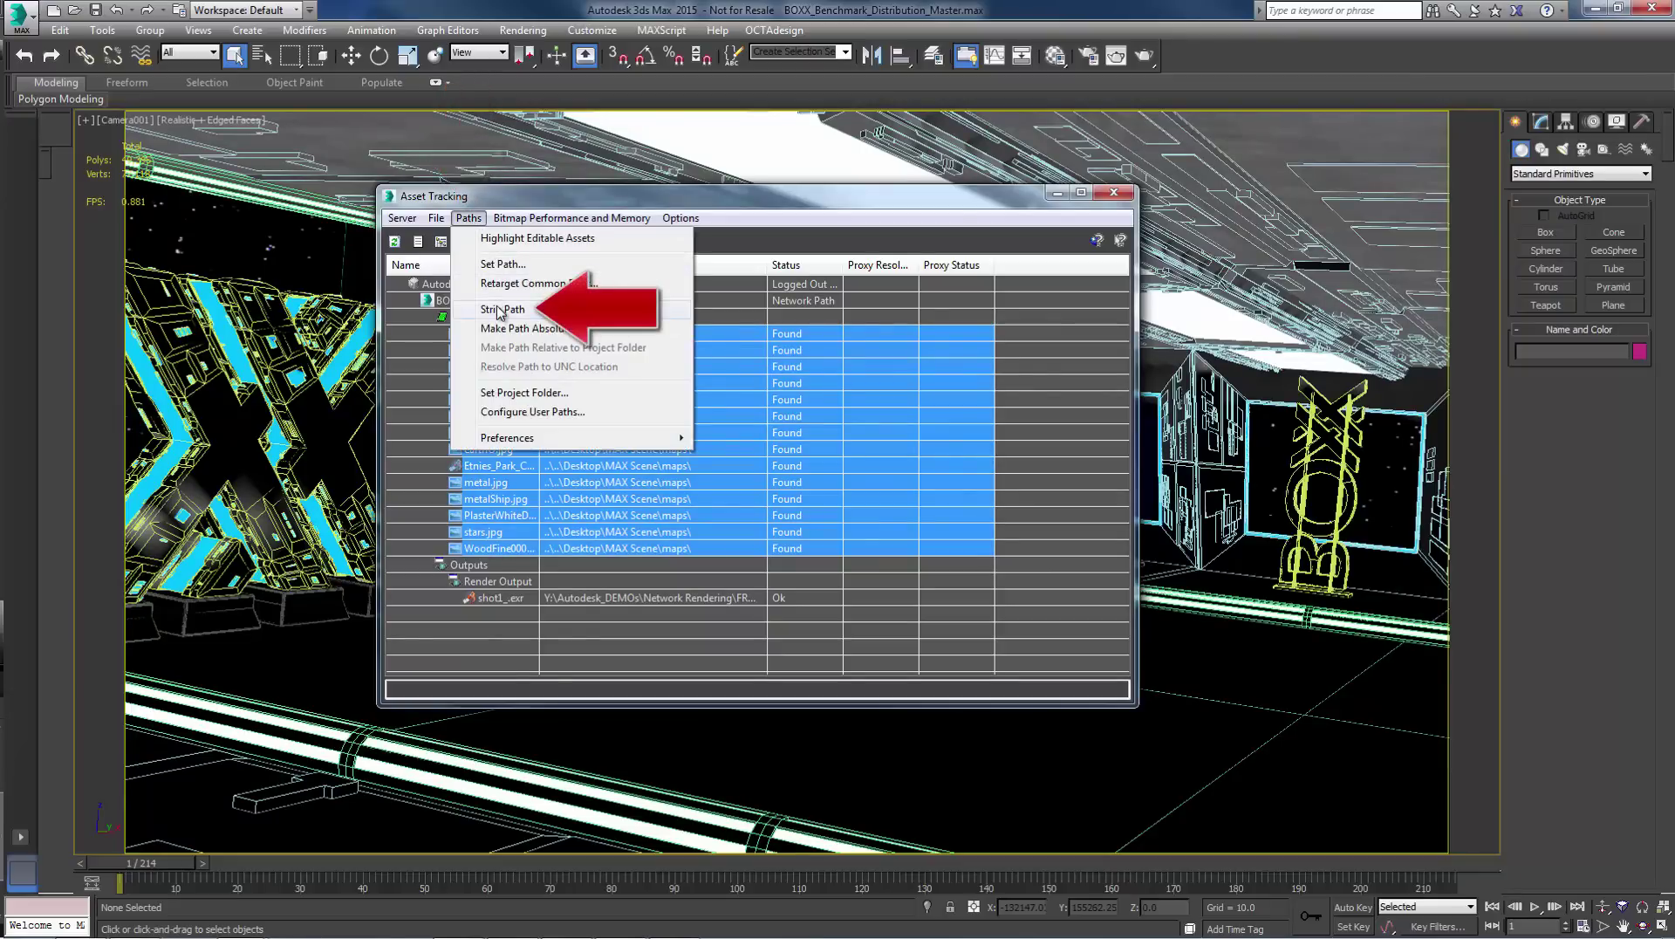
click(501, 310)
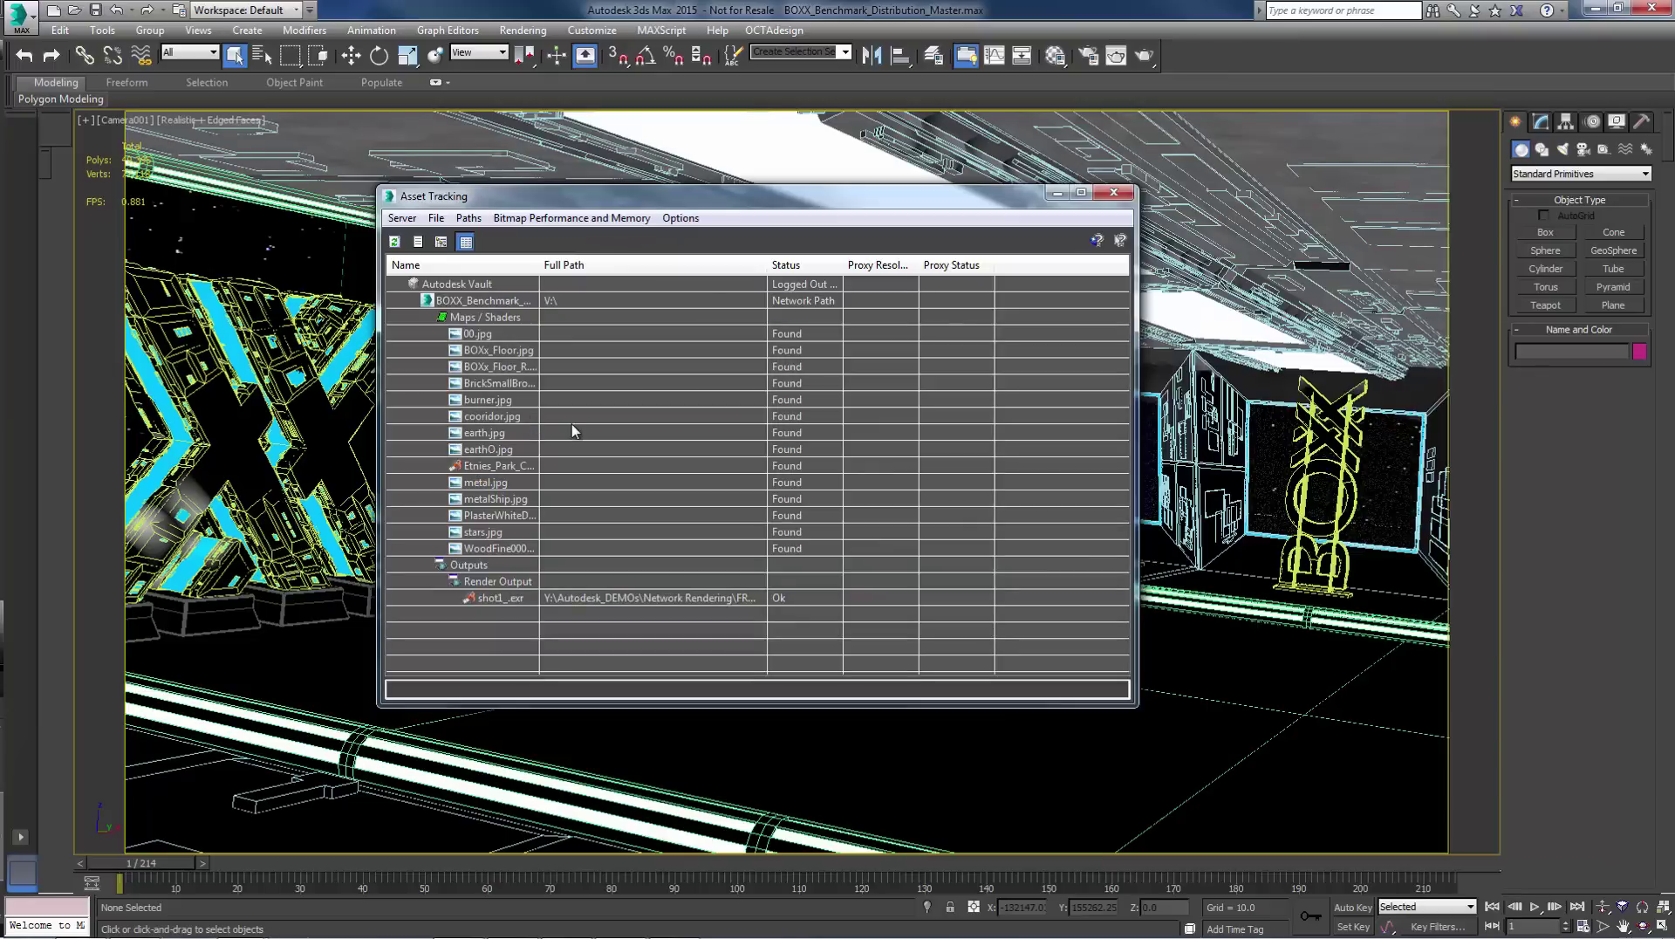
click(1113, 192)
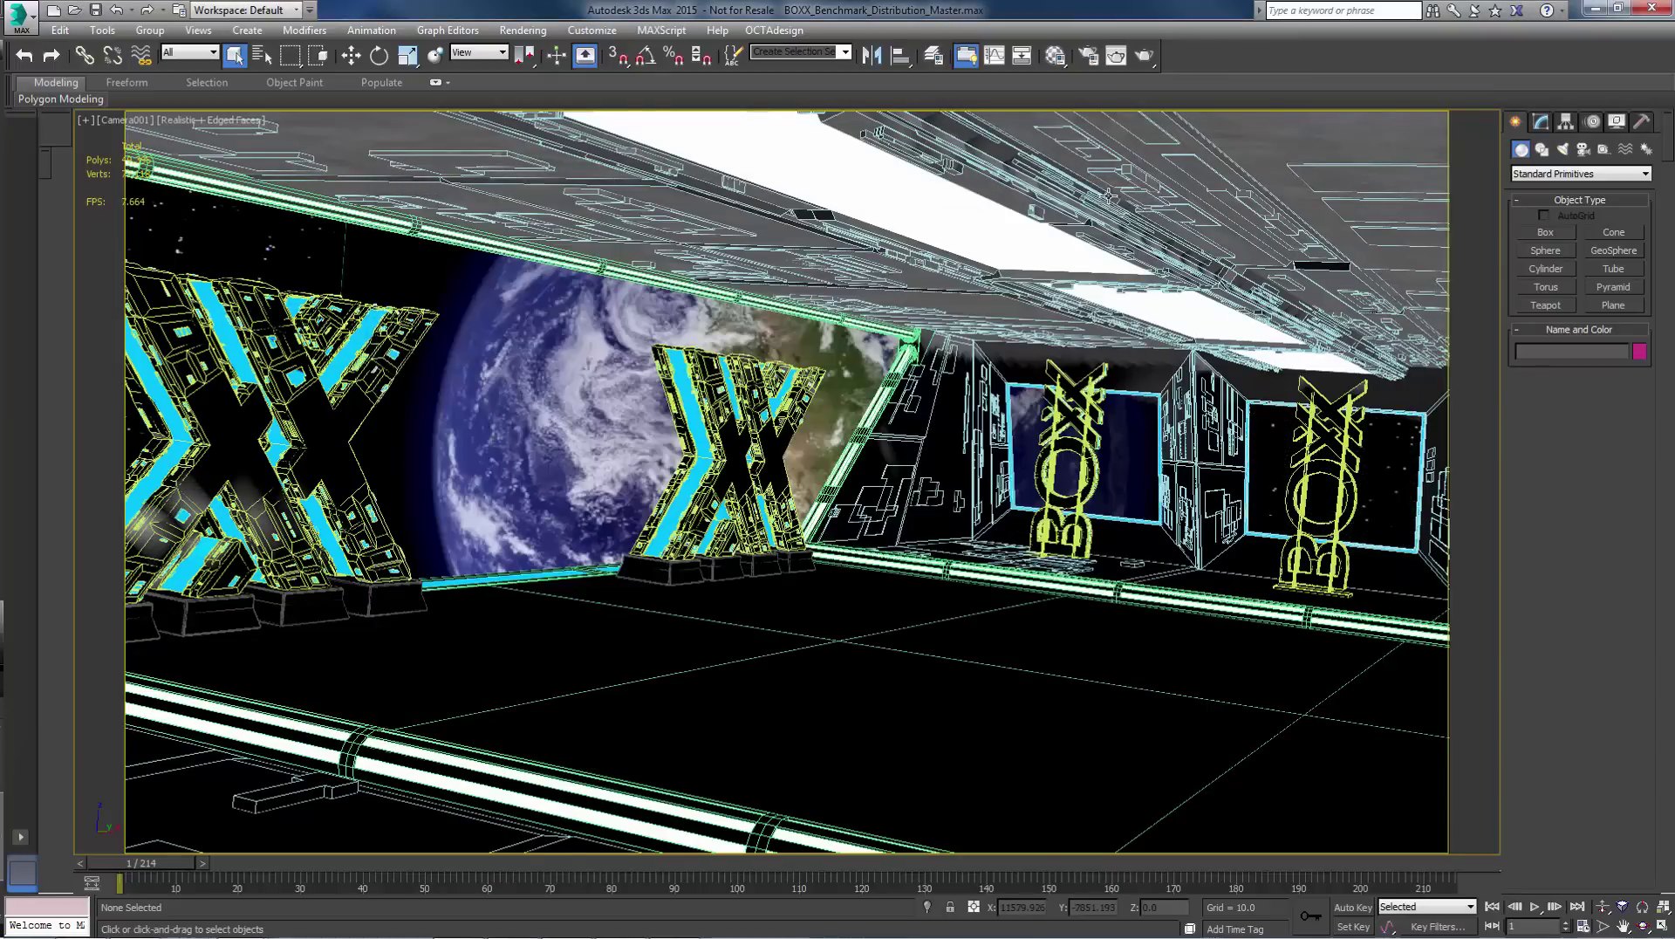
- Set the Render Setup output file to V:\Renders\shot1_.exr on the shared Projects drive
click(1087, 56)
scroll(1262, 340, down, 3)
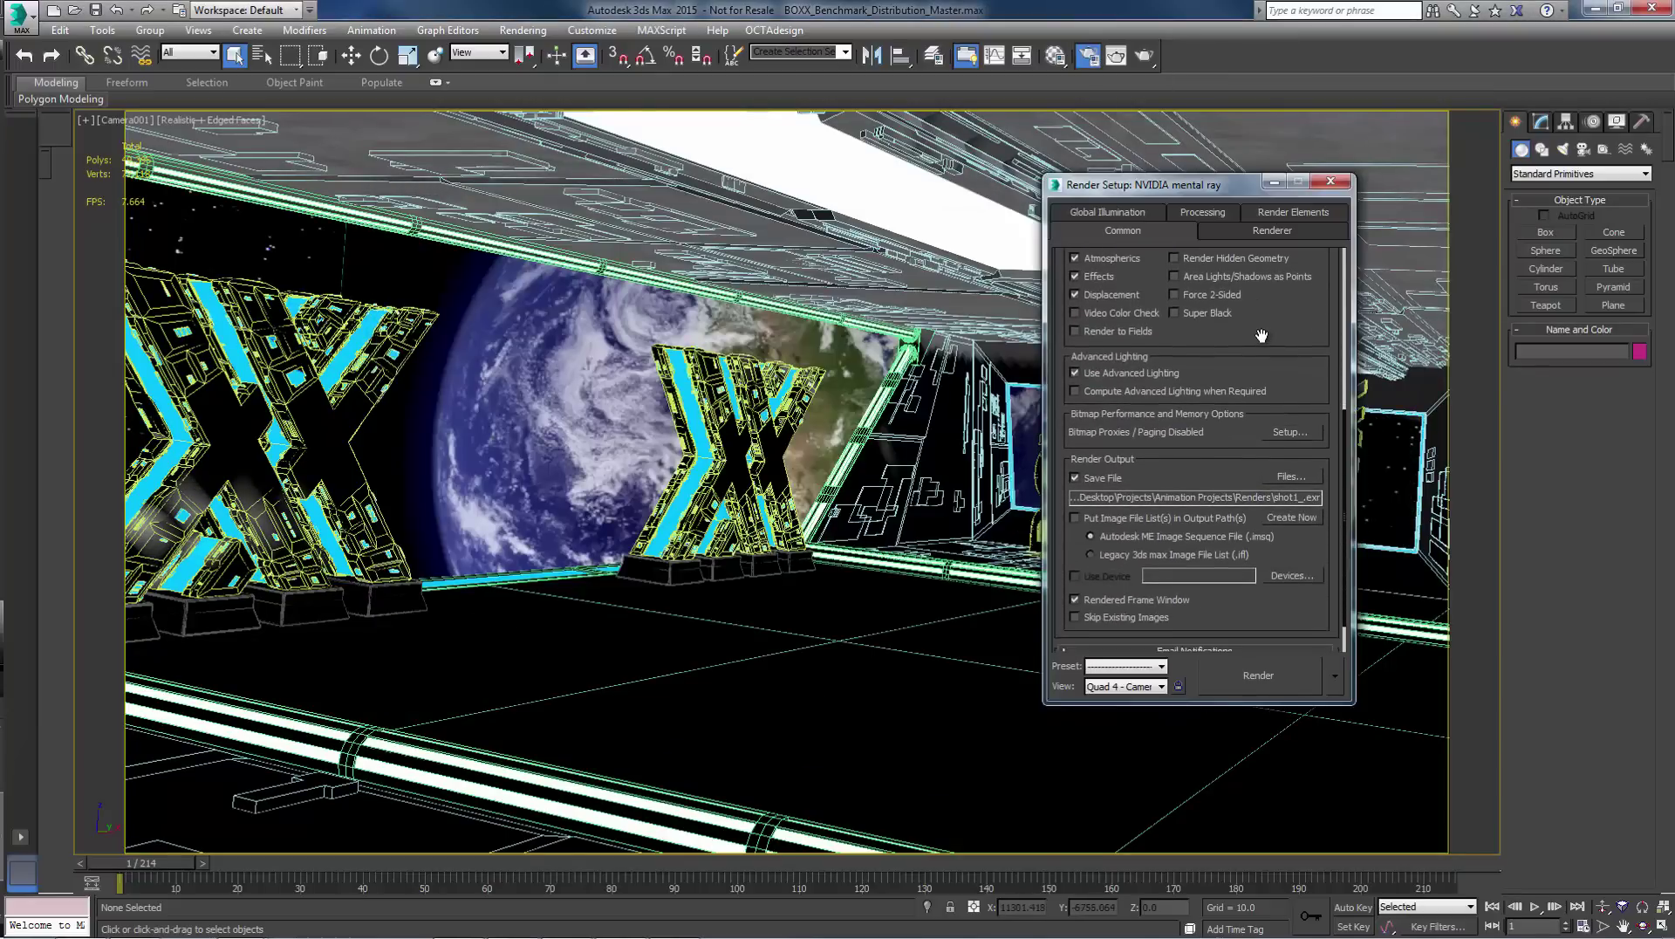
click(1305, 506)
click(476, 188)
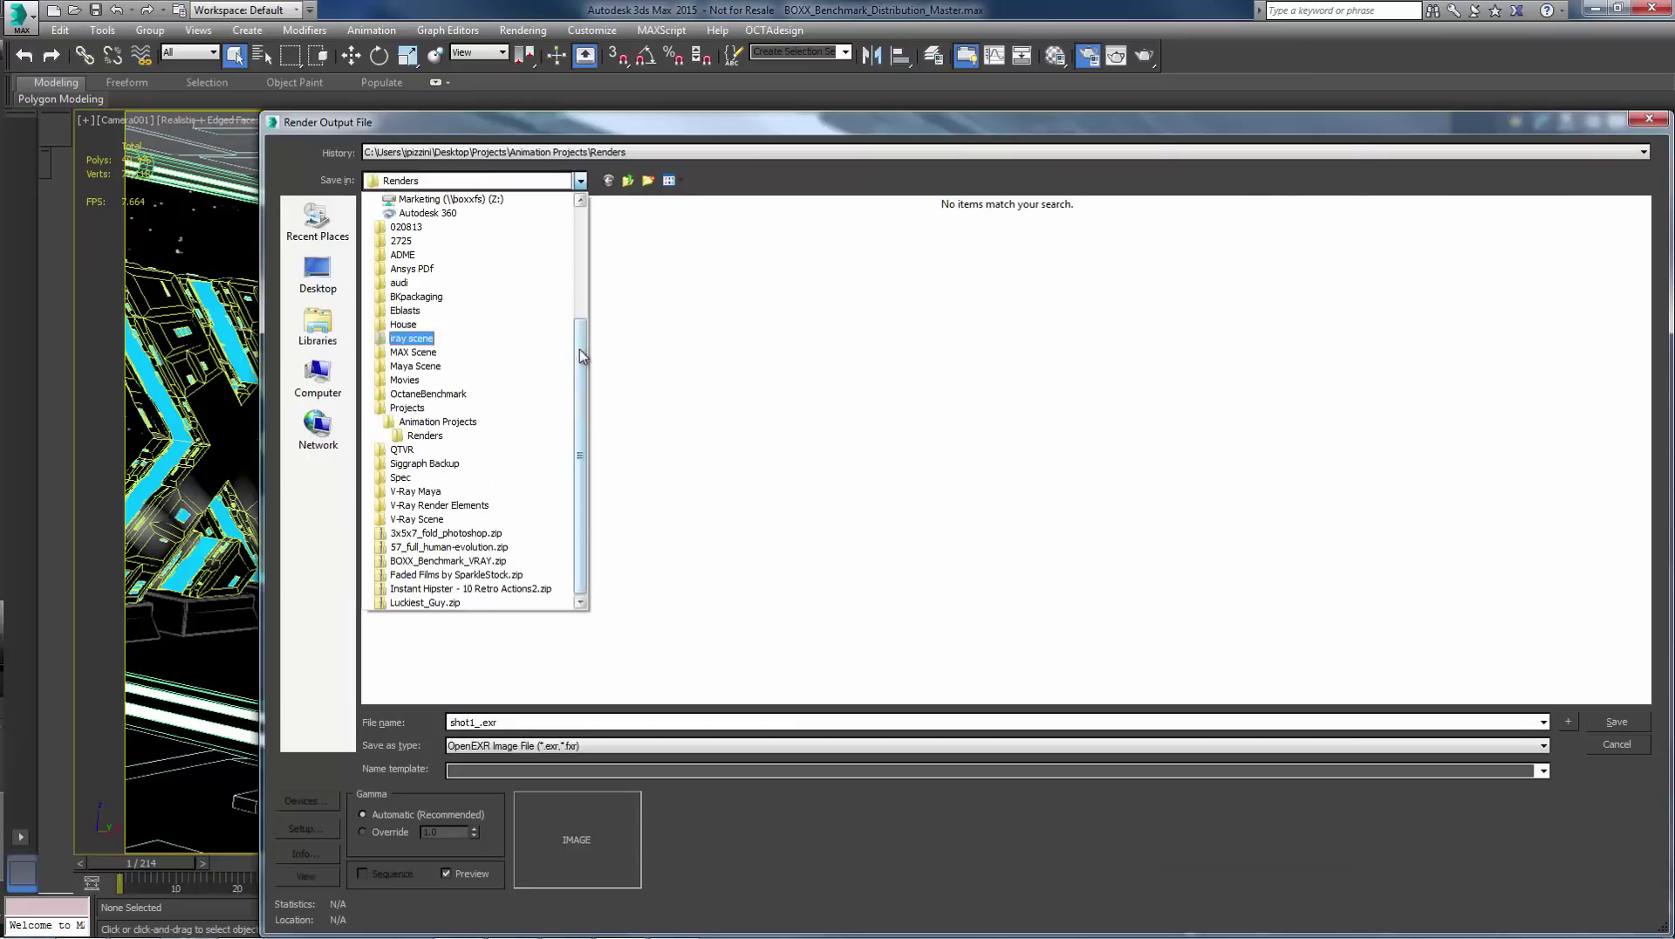
scroll(497, 331, up, 5)
click(498, 306)
double_click(594, 238)
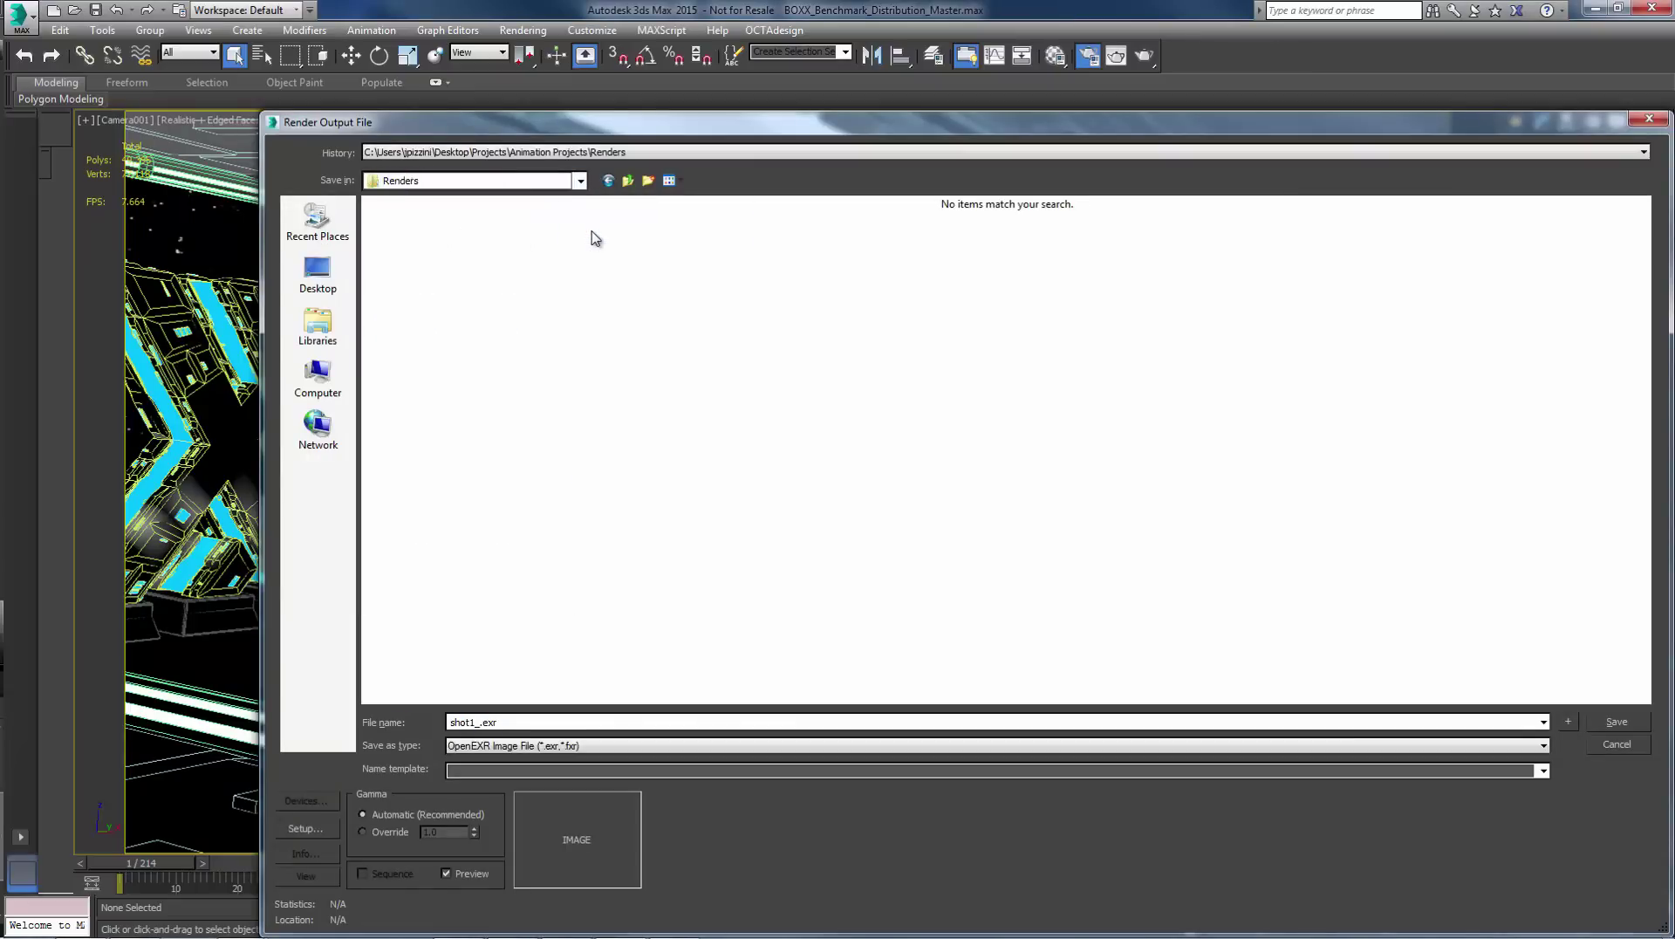
click(1617, 722)
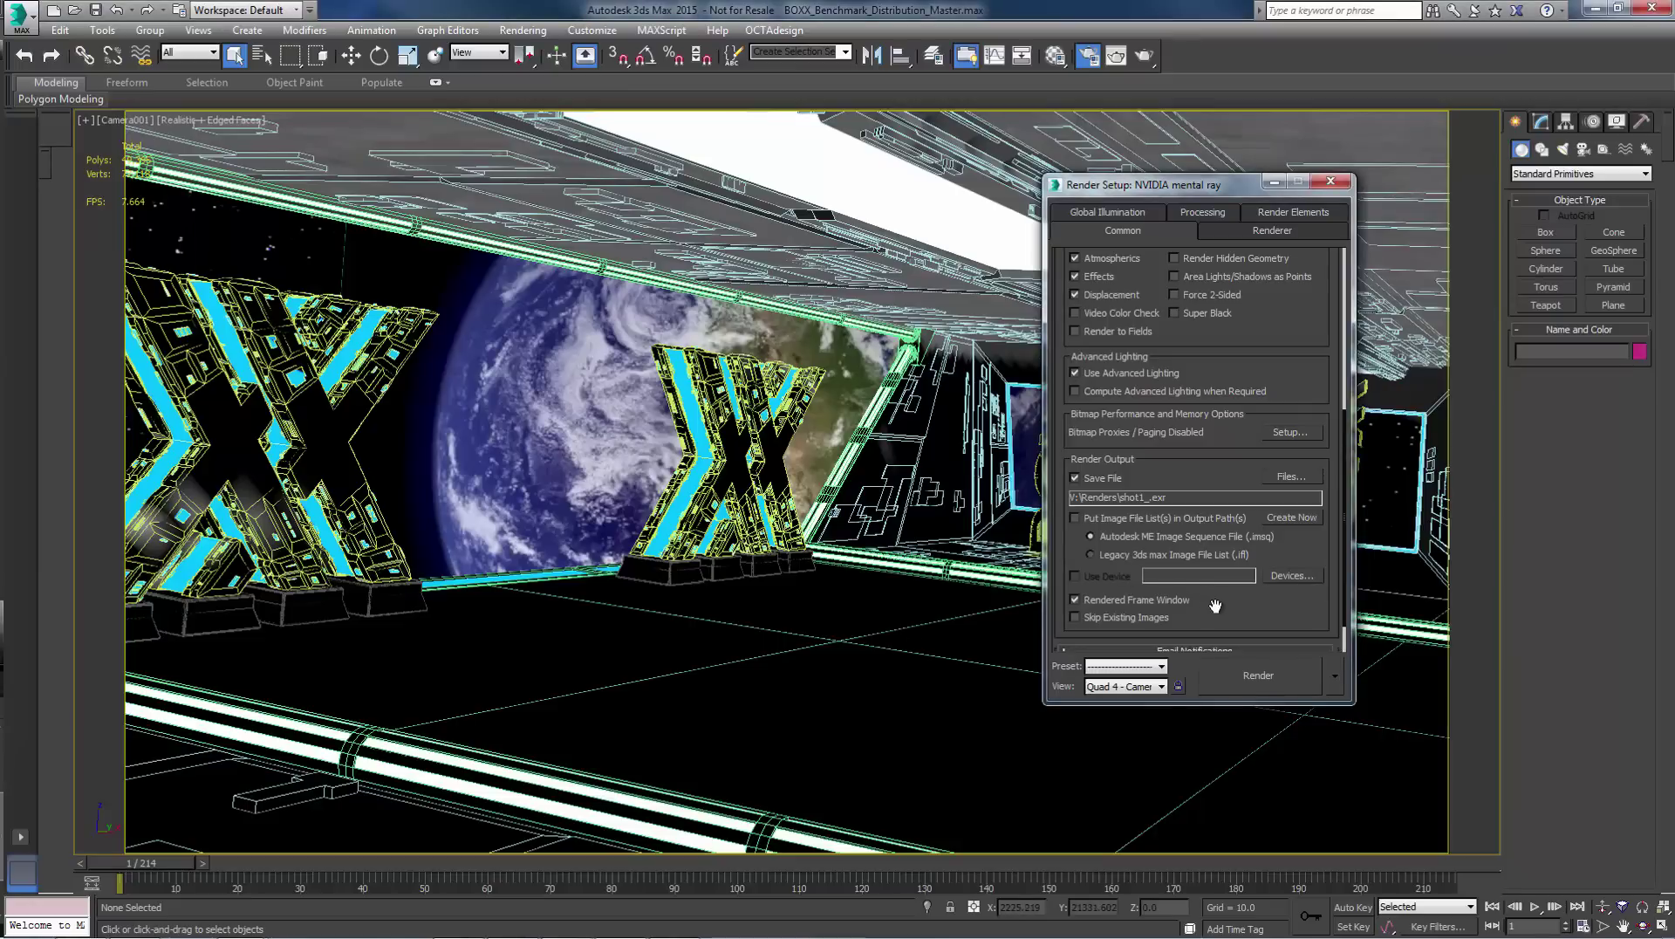
- Submit the BOXX_Benchmark_Distribution_Master job to network rendering on server renderpro01
click(1336, 680)
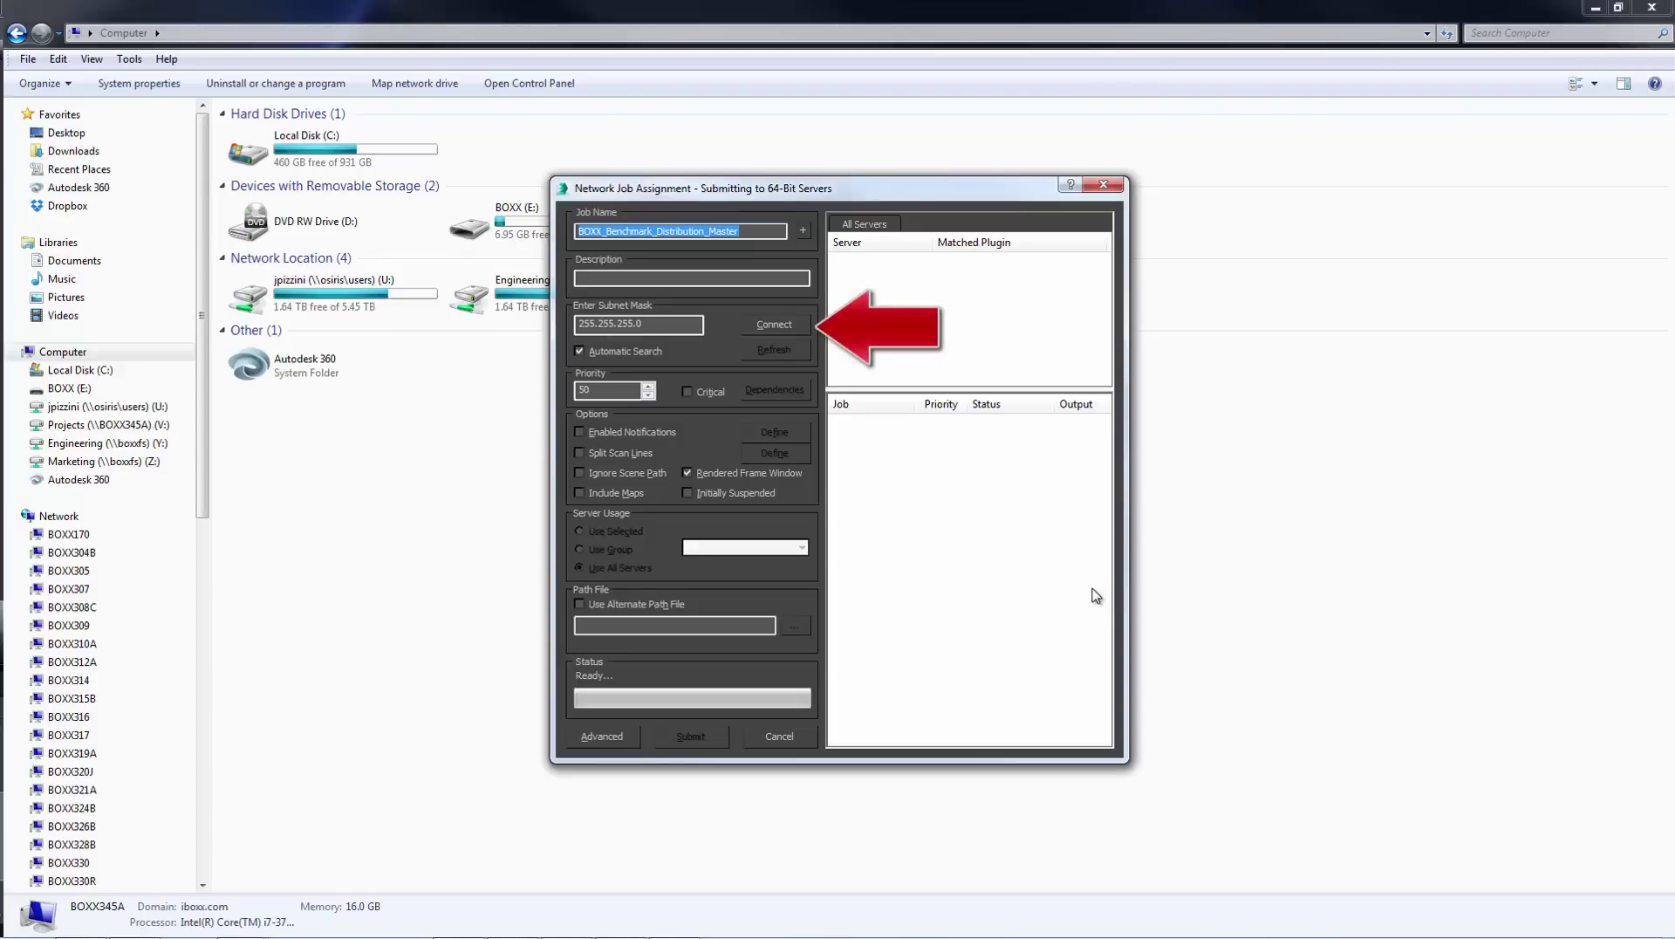
click(783, 323)
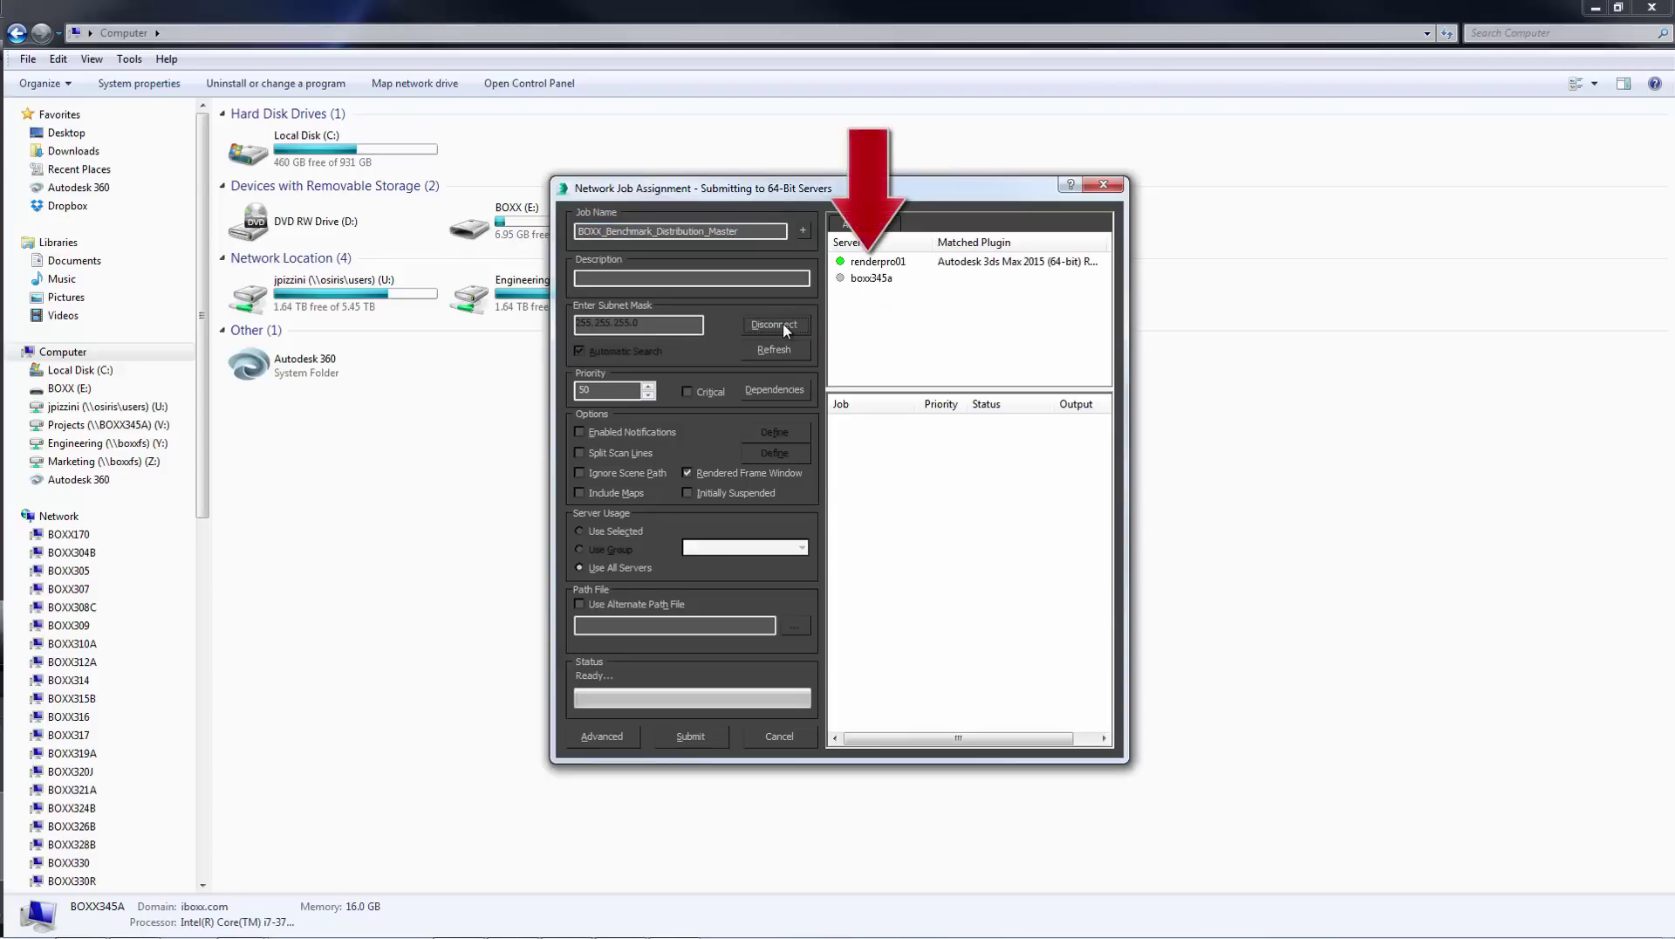
click(898, 264)
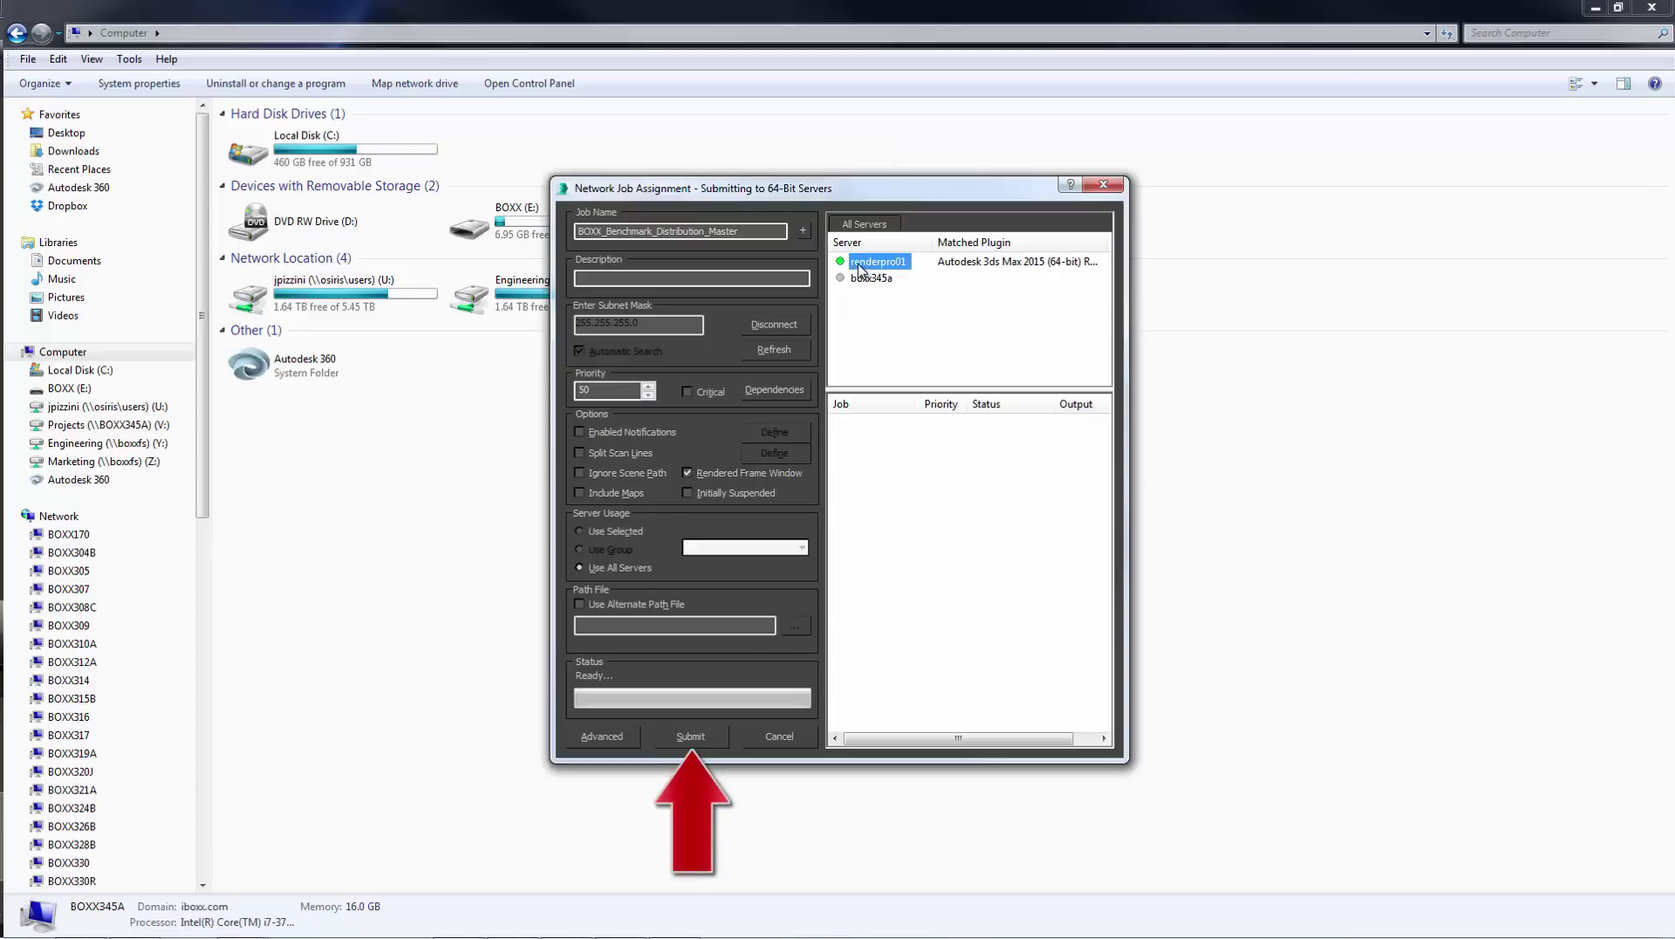
click(696, 740)
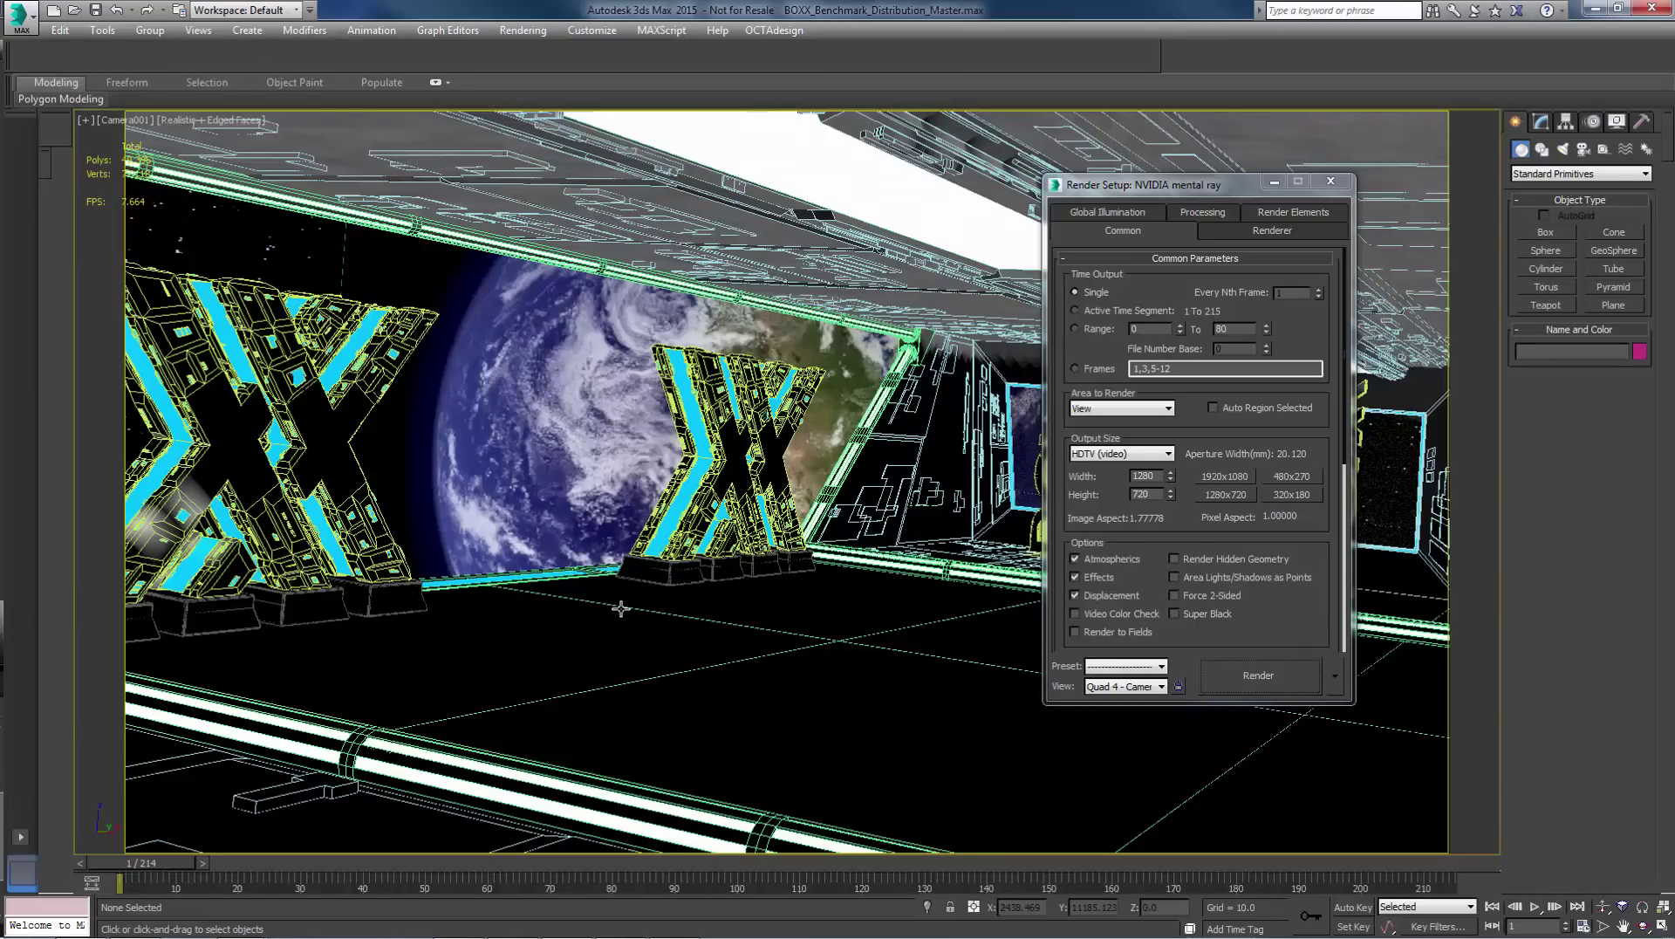
- Bring up the render node's console and check Task Manager shows it rendering at full CPU
mouse_move(567, 920)
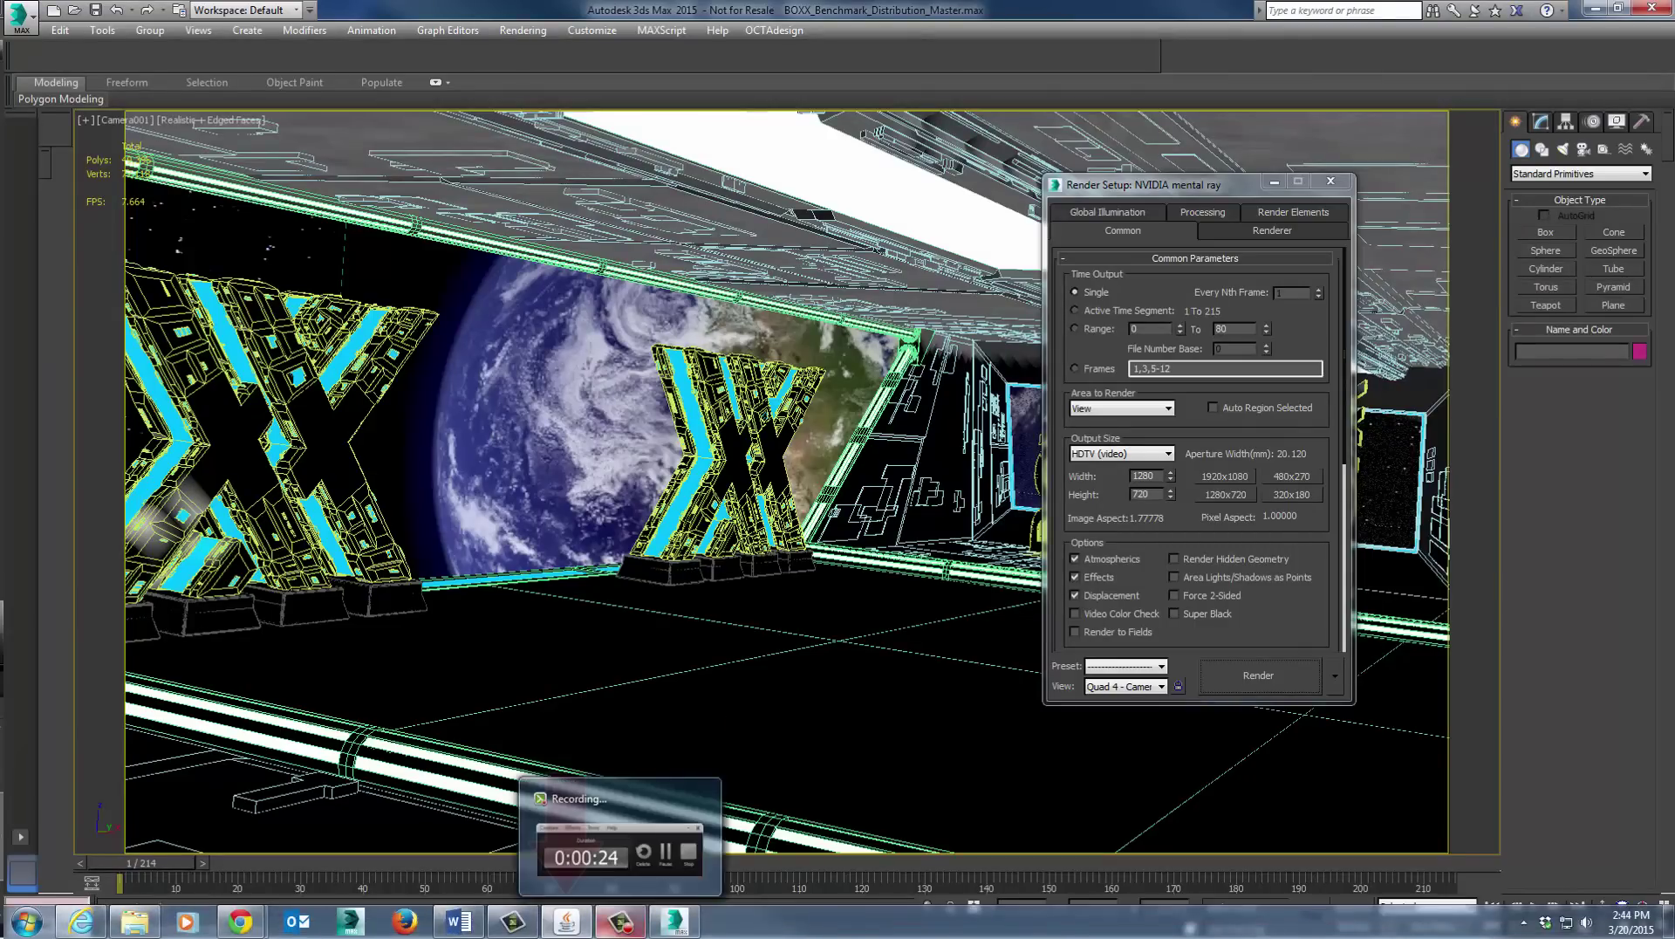
click(566, 890)
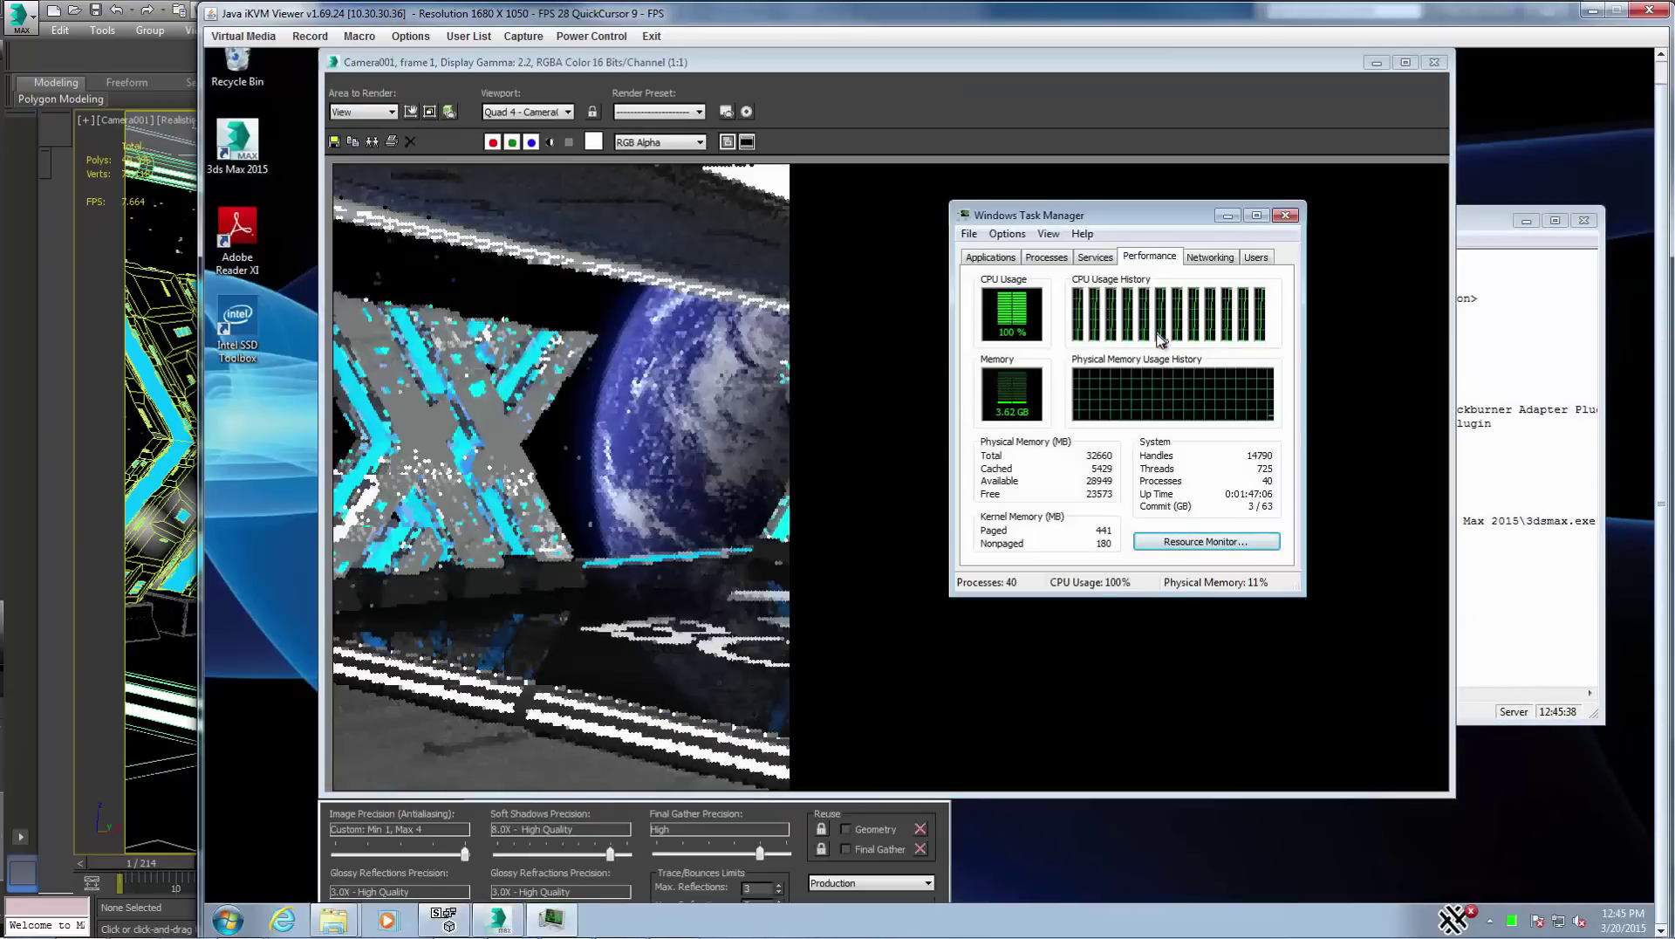
drag(1170, 202, 1352, 258)
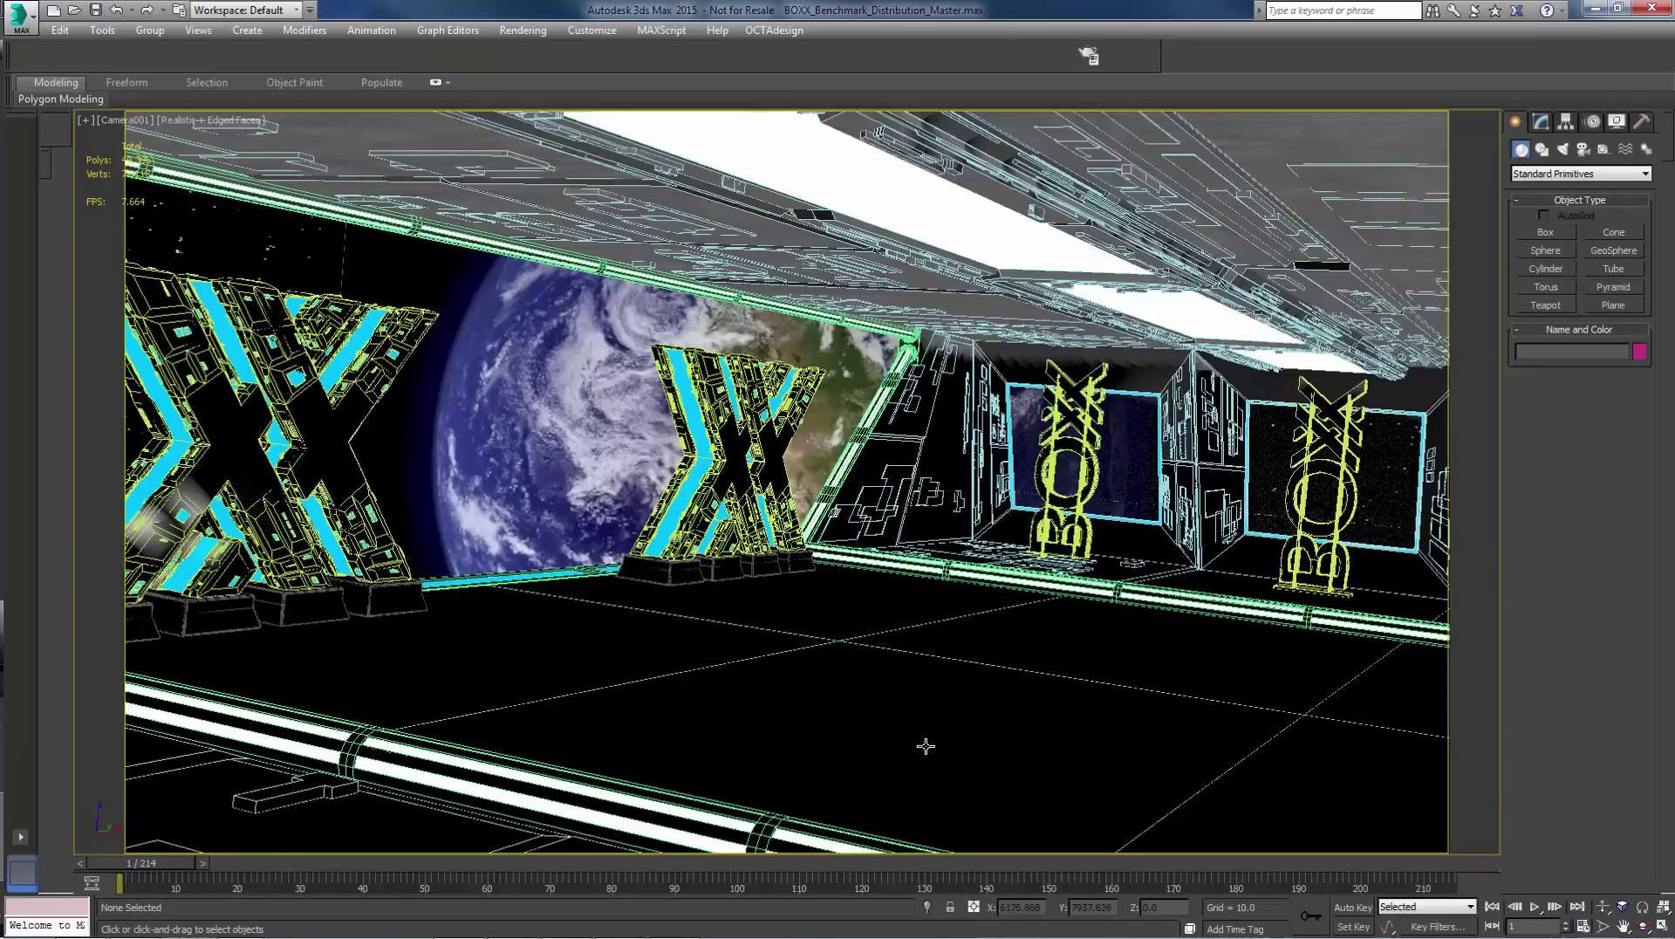
- Draw a teapot in front of the left X sign in the 3ds Max scene
click(1542, 232)
click(1545, 305)
drag(909, 767, 1091, 768)
key(n)
drag(140, 863, 1239, 868)
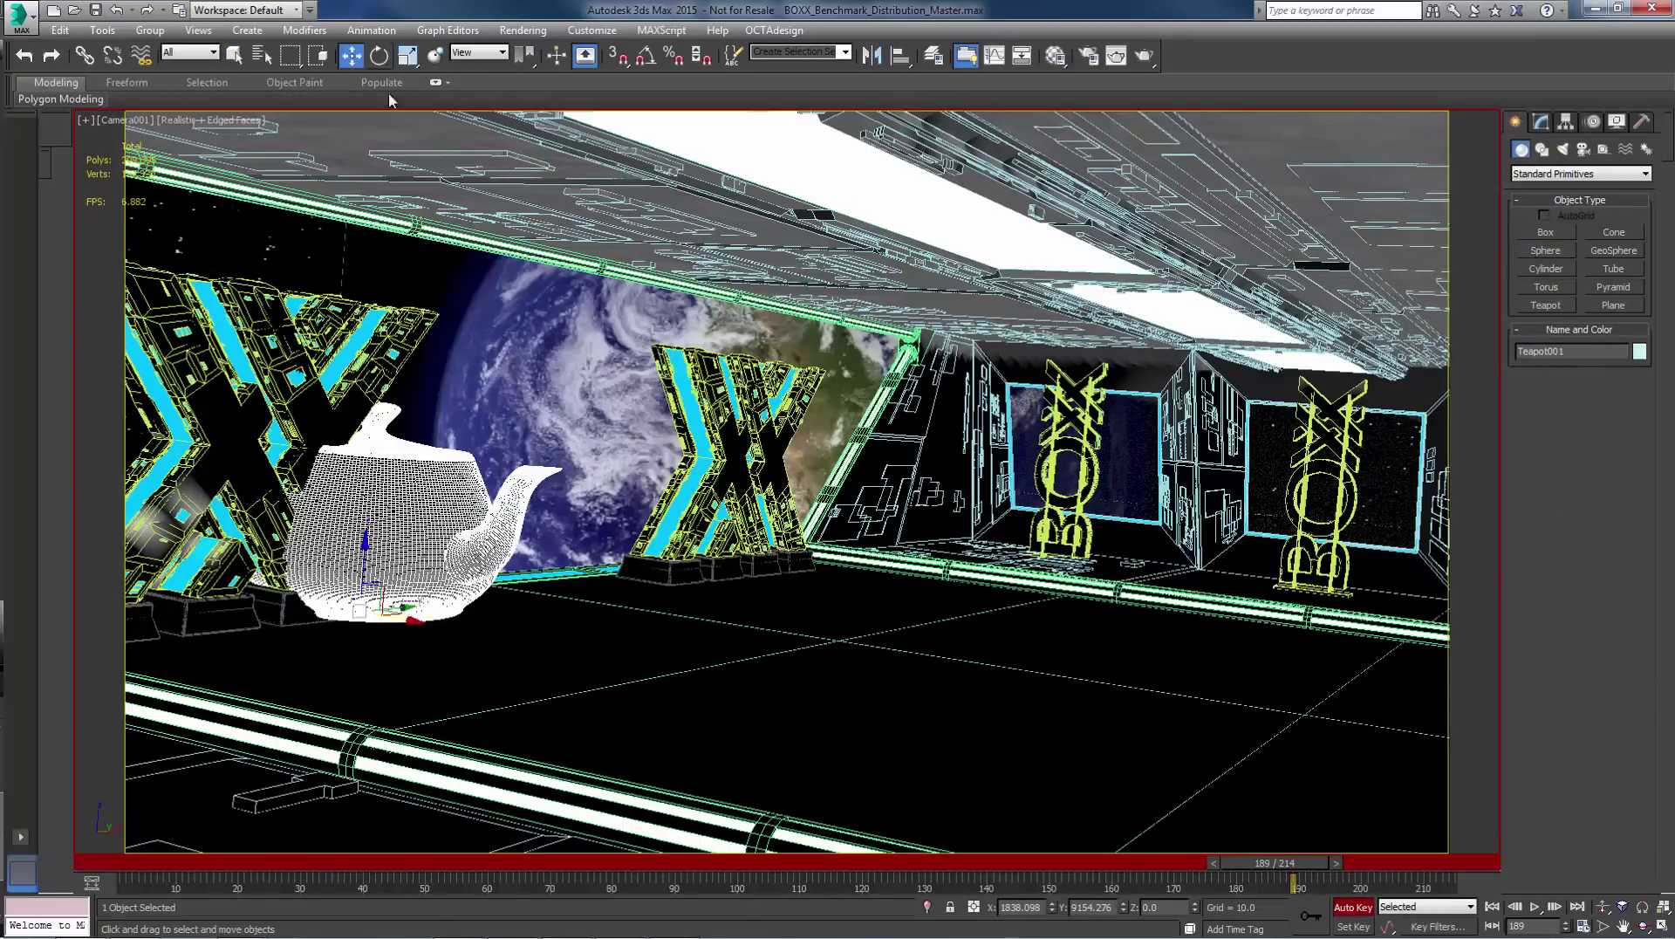